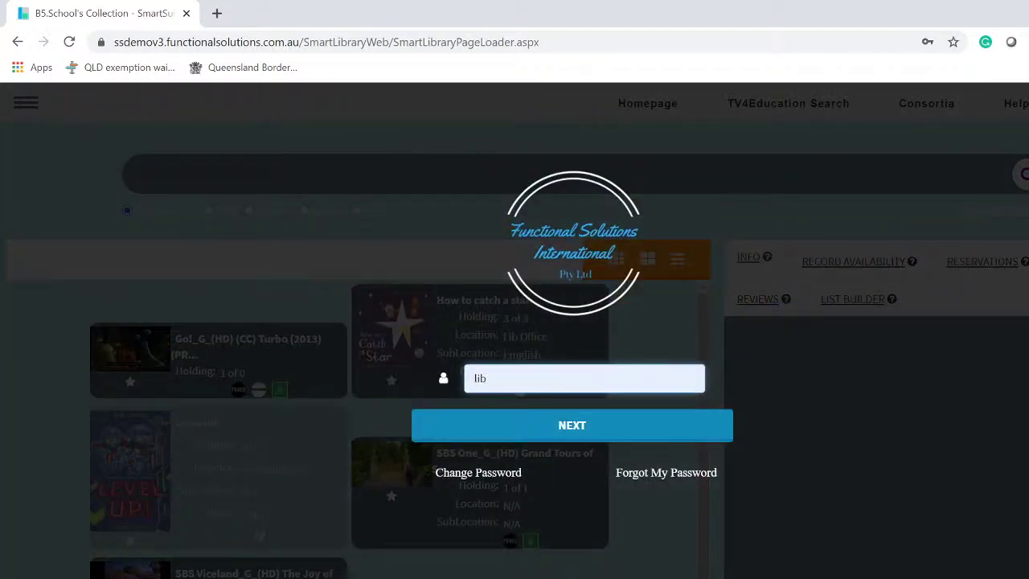
# - Log in to the library account with its username and password
pyautogui.click(588, 433)
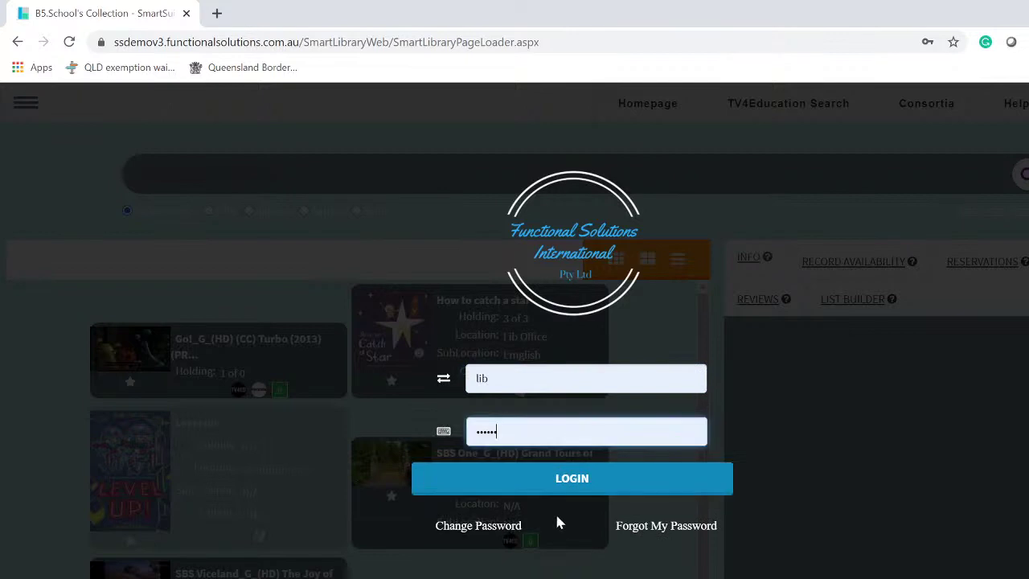
pyautogui.click(586, 488)
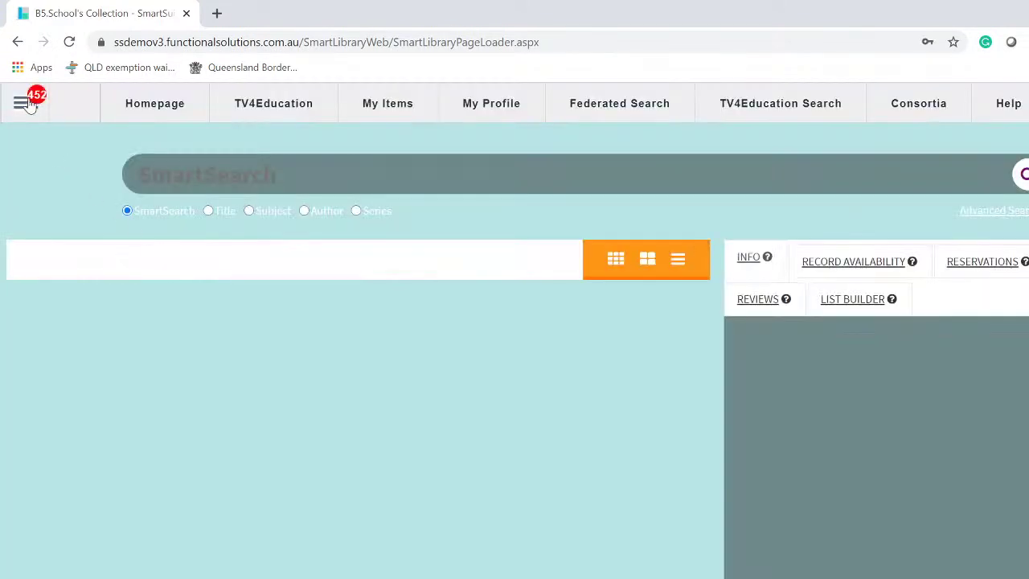
# - Open the Reports page from the library administration navigation
pyautogui.click(24, 102)
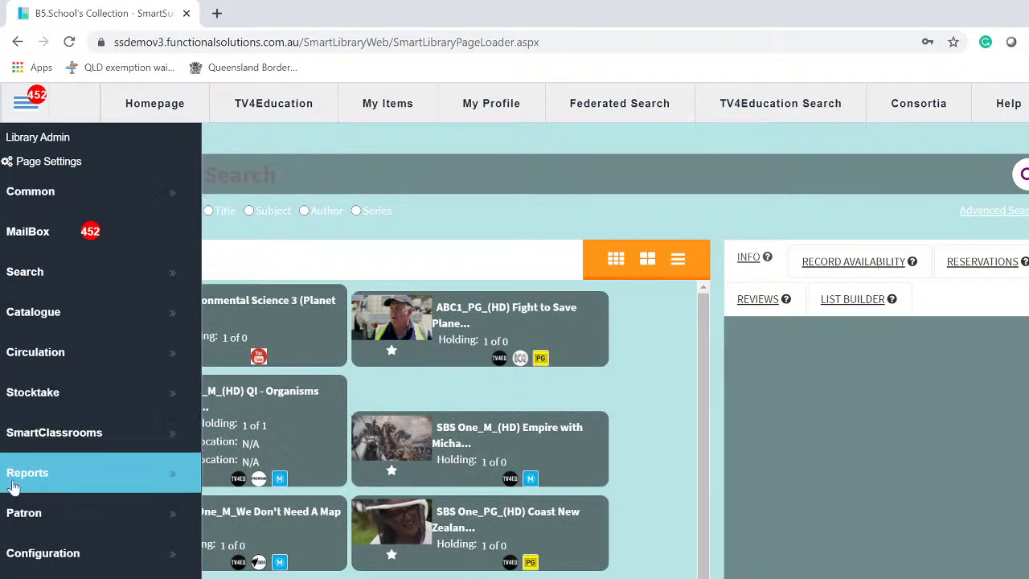
pyautogui.click(92, 483)
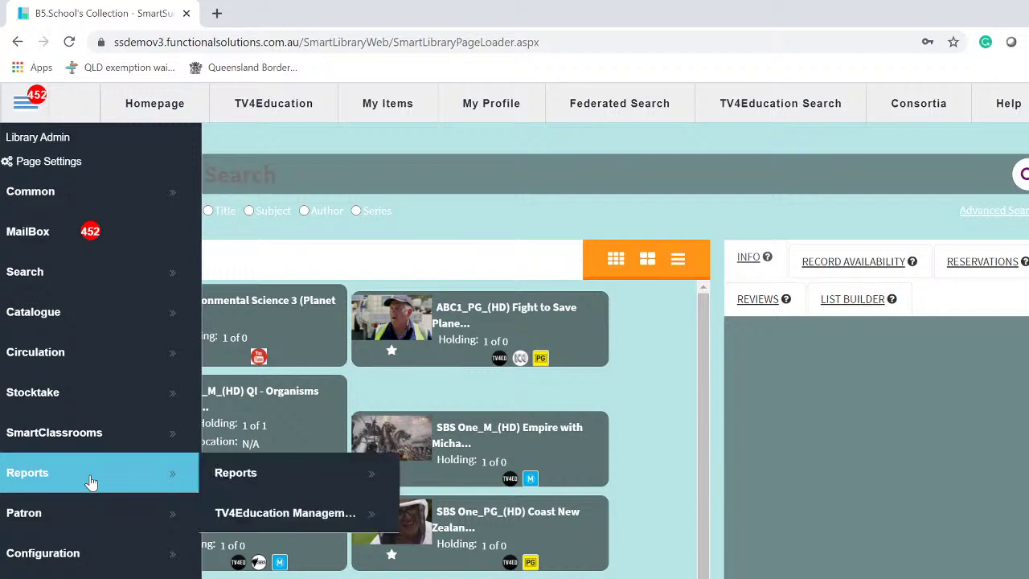
pyautogui.click(312, 479)
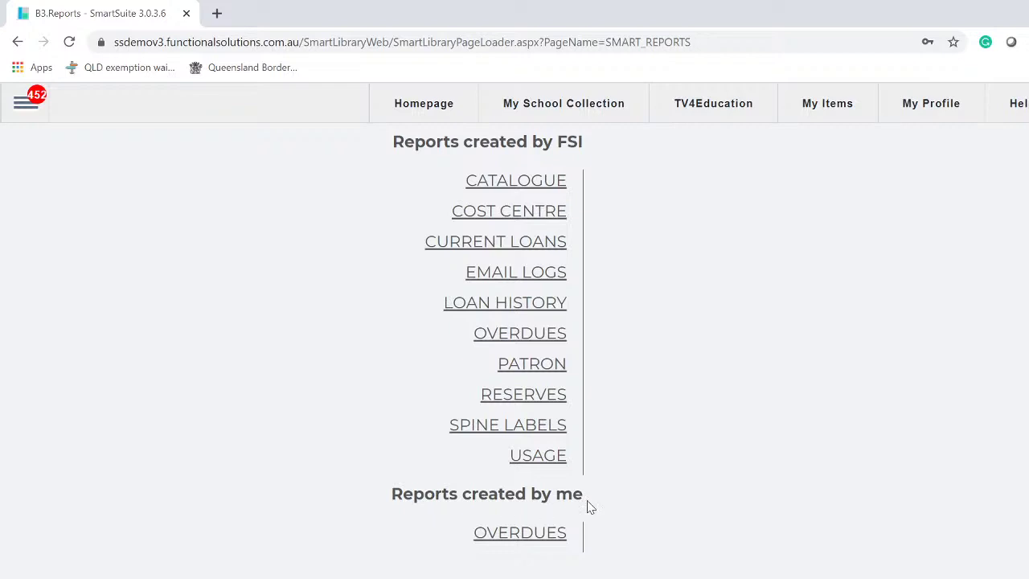
# - Delete the saved overdues report "Overdues By Classification by fiction" from the reports created by me
pyautogui.click(507, 534)
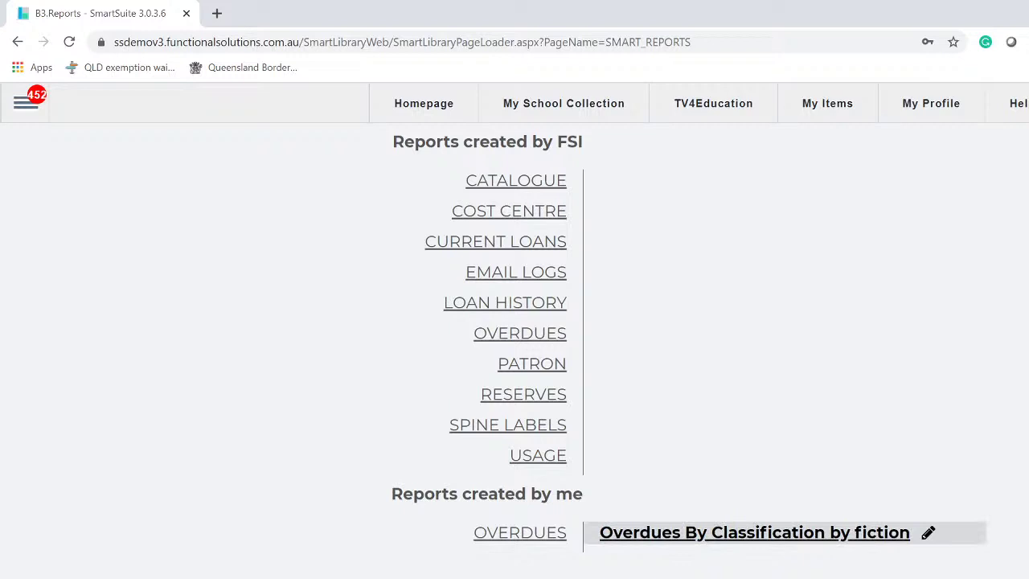
pyautogui.click(657, 150)
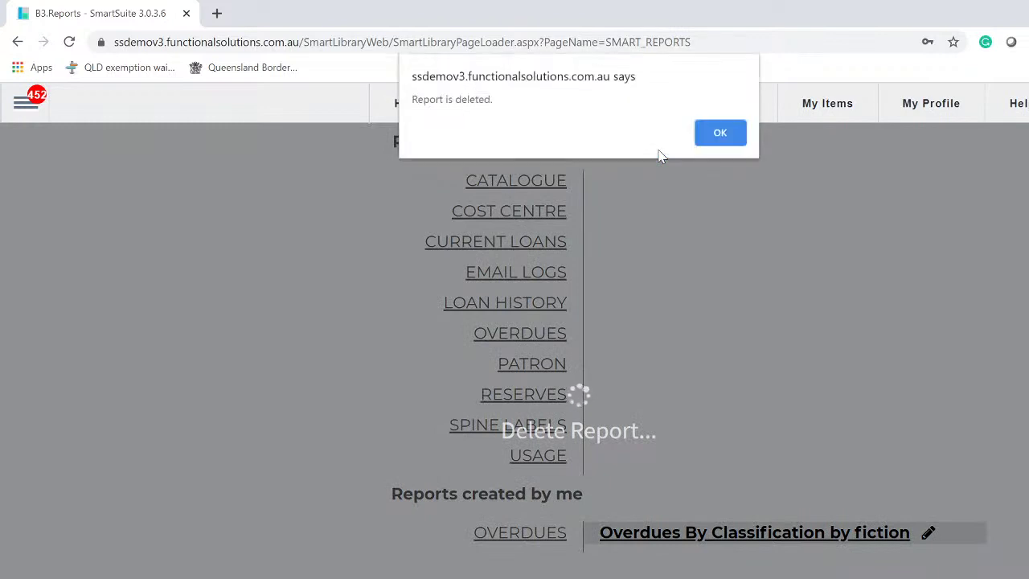
pyautogui.click(730, 134)
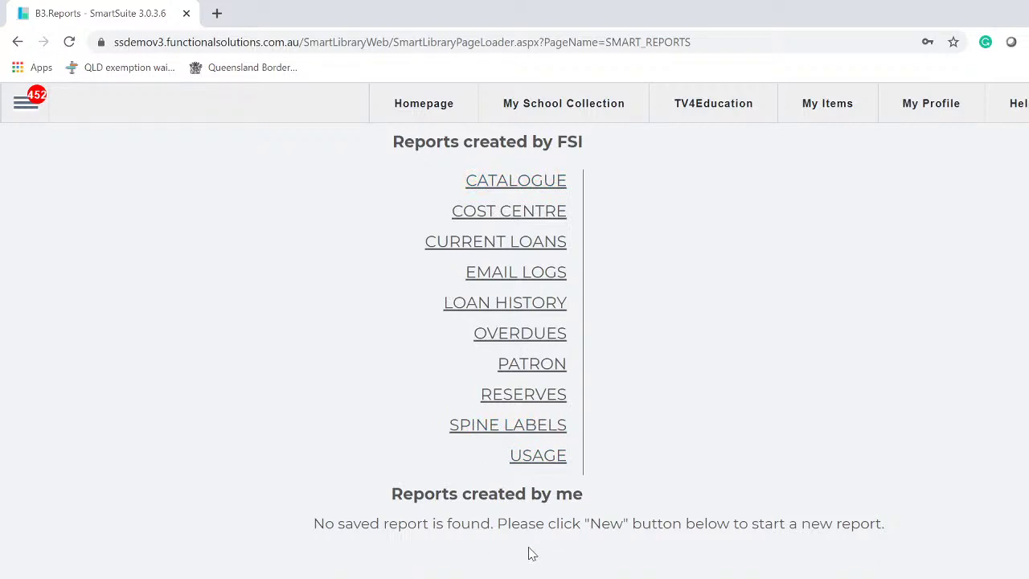
# - Open the Current Loans report "Loans by Classification" and filter it by Classgrade equal to 12, 11, 10 and 08
pyautogui.click(522, 247)
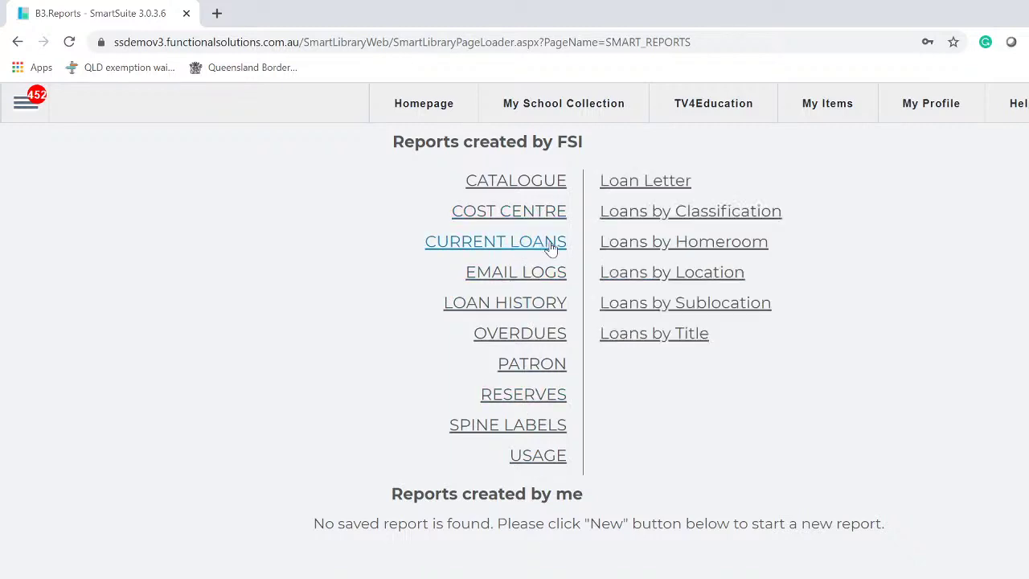
pyautogui.click(750, 212)
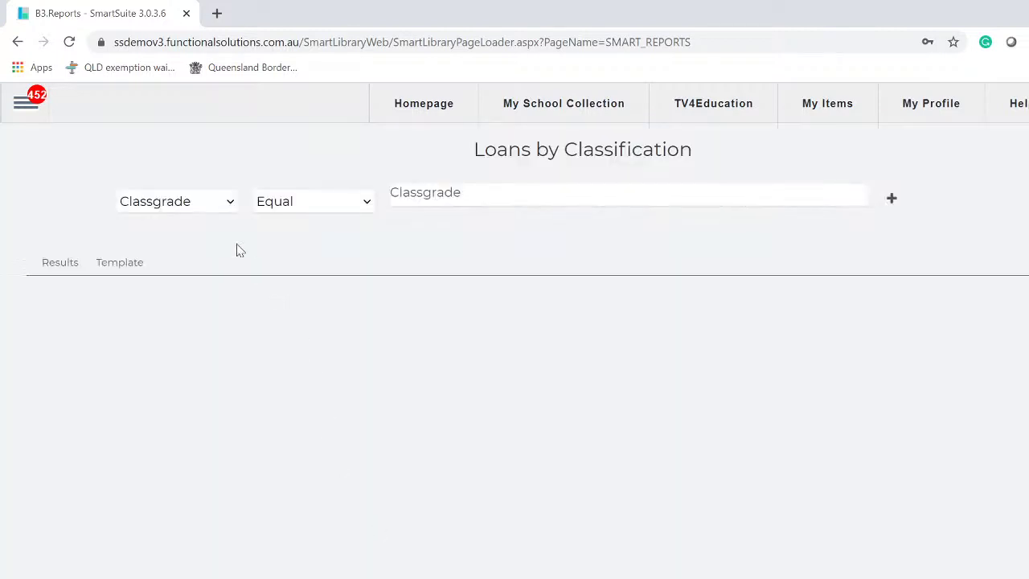
pyautogui.click(506, 205)
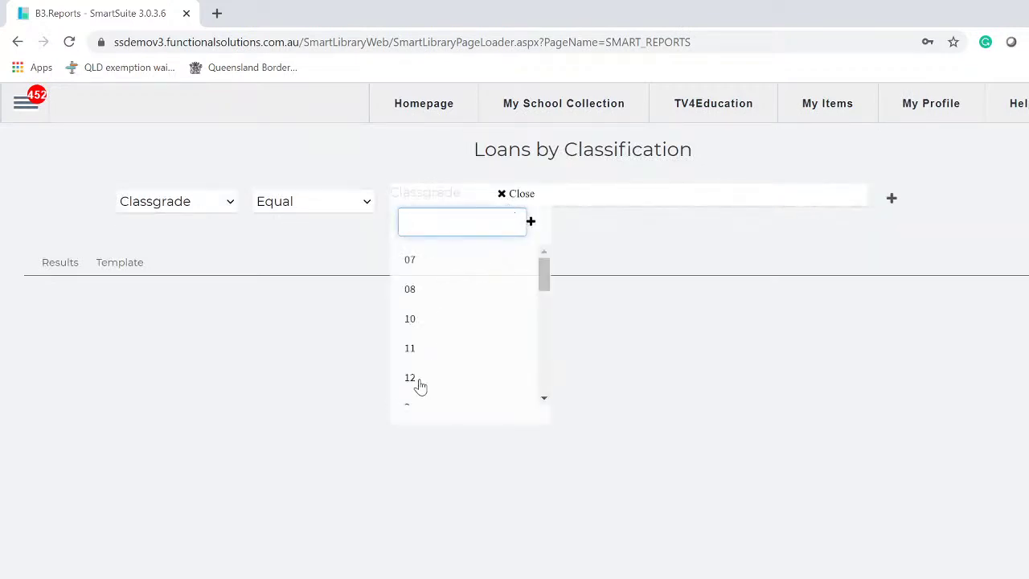
pyautogui.click(420, 386)
pyautogui.click(428, 349)
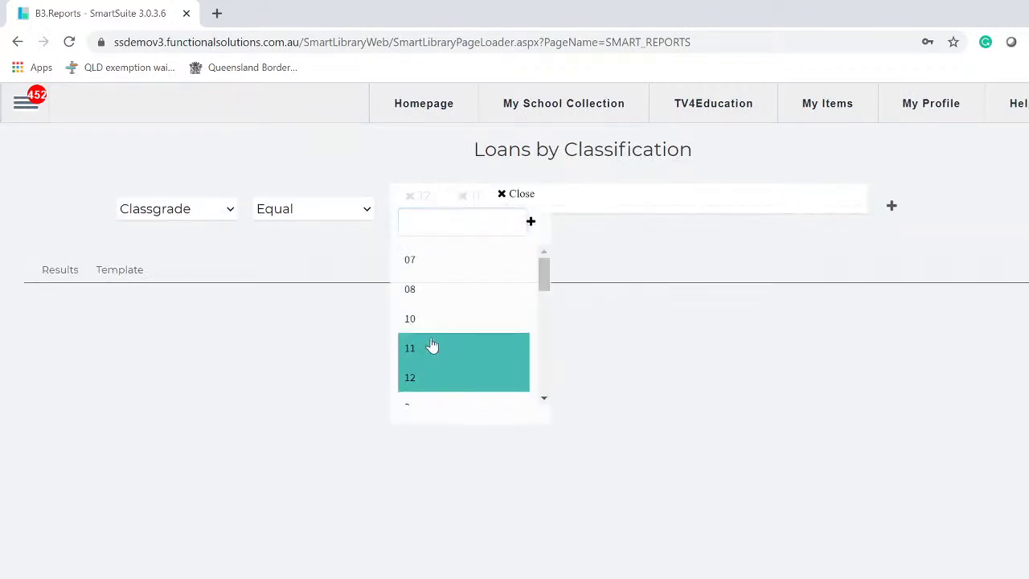
pyautogui.click(434, 322)
pyautogui.click(447, 290)
pyautogui.click(721, 388)
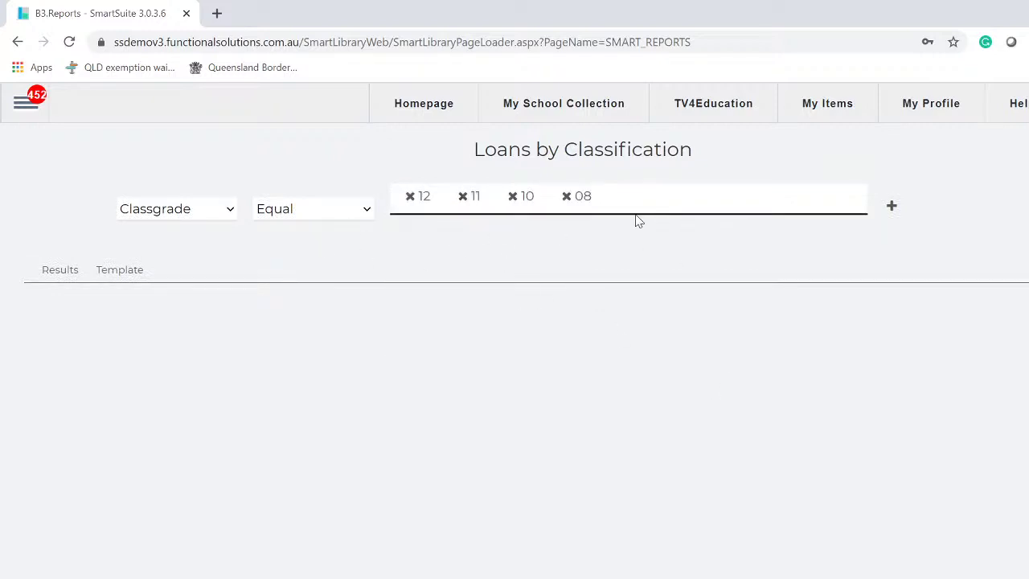
# - Remove 11, 10 and 08 from the Classgrade filter and generate the report for 12 only
pyautogui.click(464, 199)
pyautogui.click(463, 201)
pyautogui.click(463, 199)
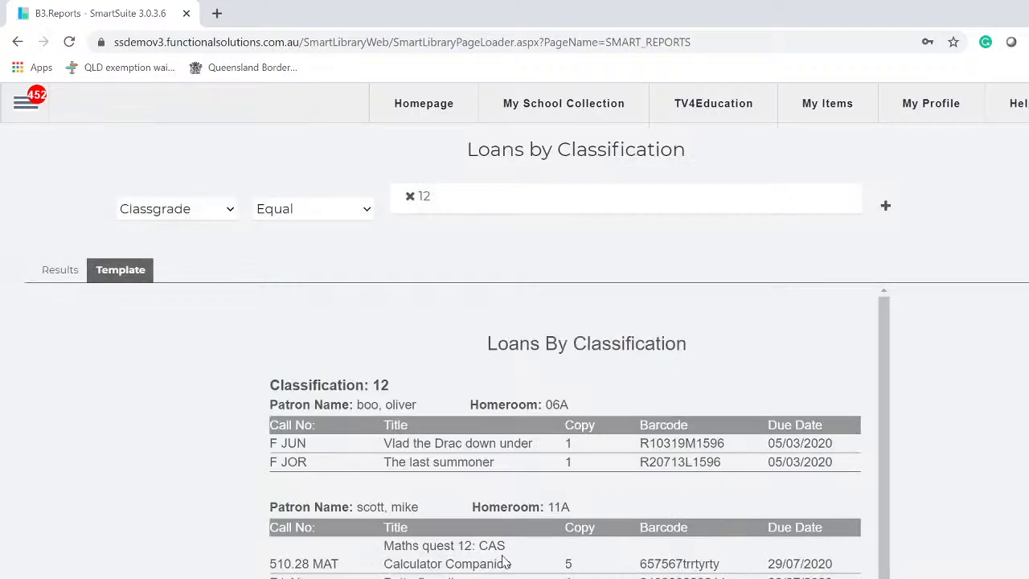
# - Review the loans listed per patron for classification 12 and the available Classgrade values
pyautogui.scroll(-1, 503, 559)
pyautogui.scroll(-3, 505, 547)
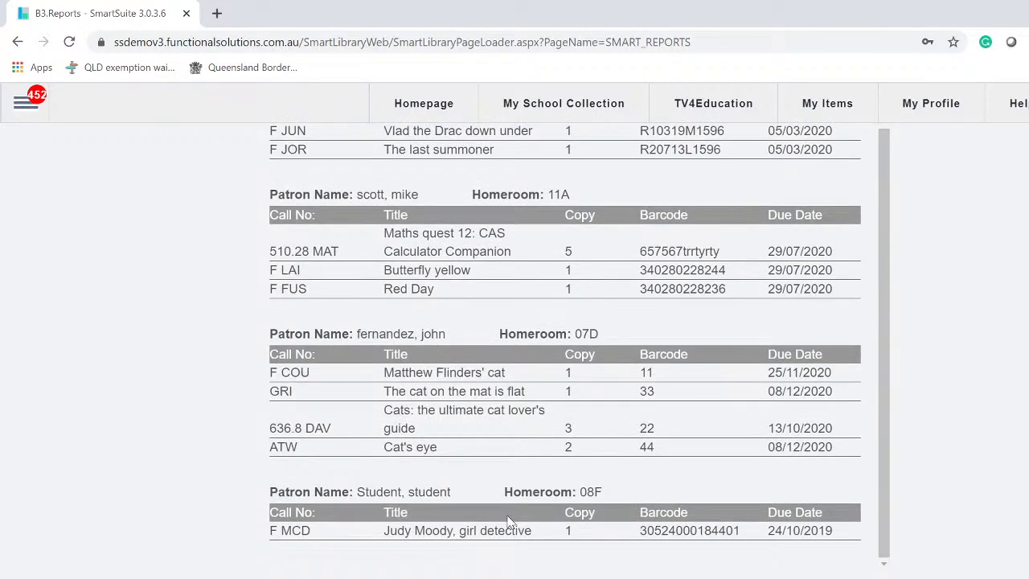
pyautogui.scroll(1, 508, 512)
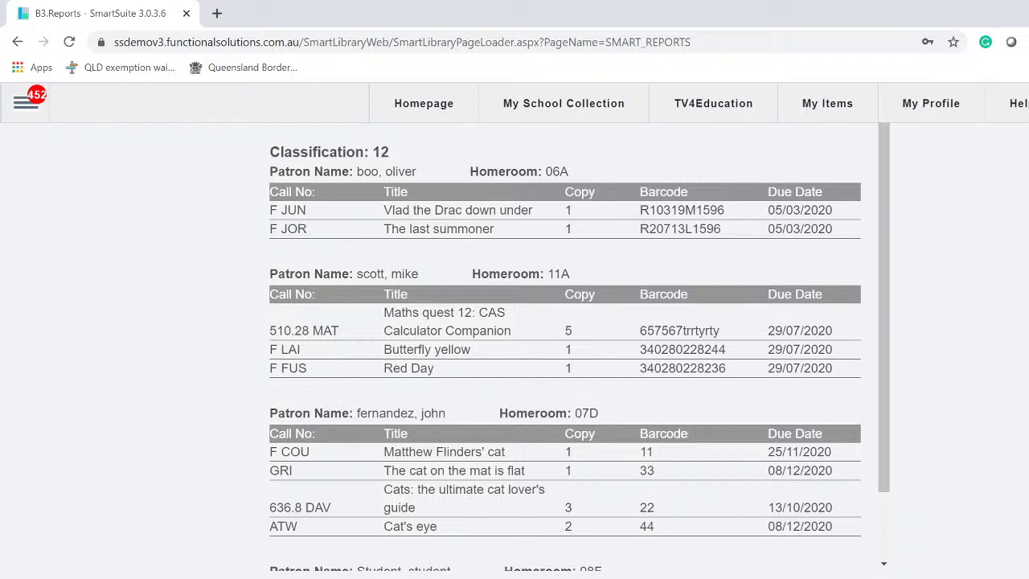
pyautogui.scroll(3, 562, 346)
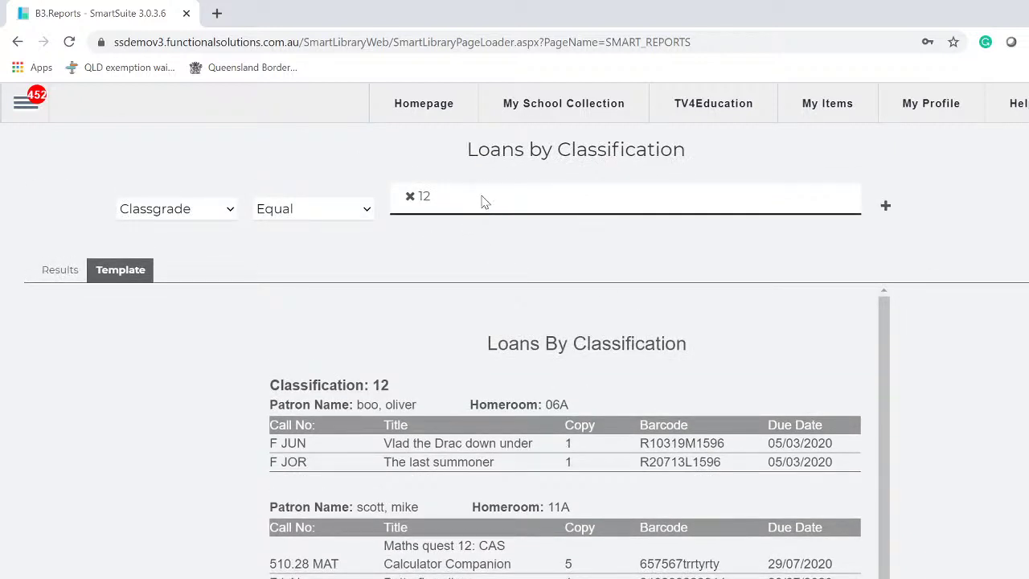
pyautogui.doubleClick(420, 211)
pyautogui.click(420, 212)
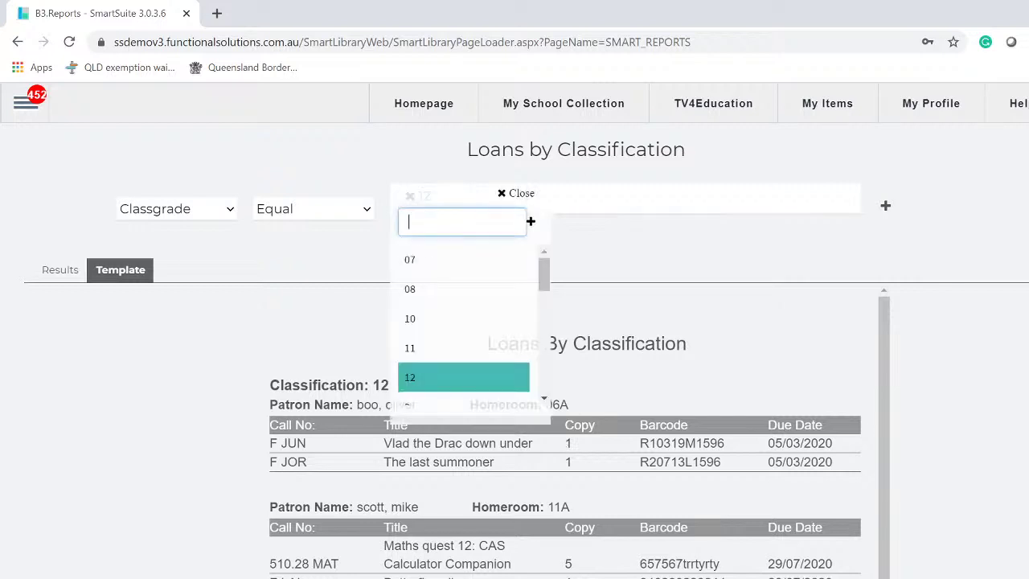
pyautogui.click(655, 266)
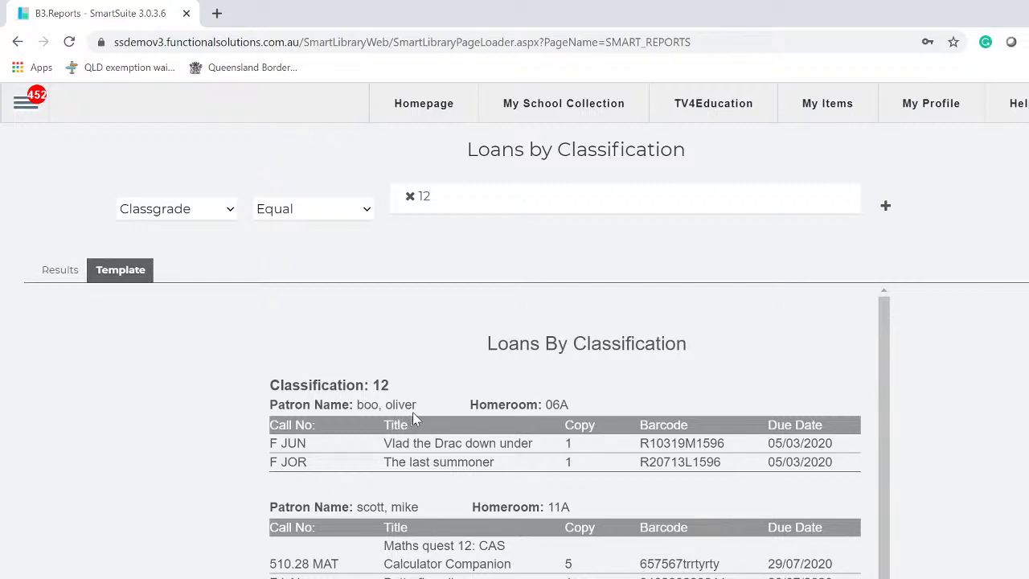
# - Open the report's email schedule and replace the subject with a greeting to the recipient plus "please chase these students for me, thanks"
pyautogui.scroll(-1, 414, 497)
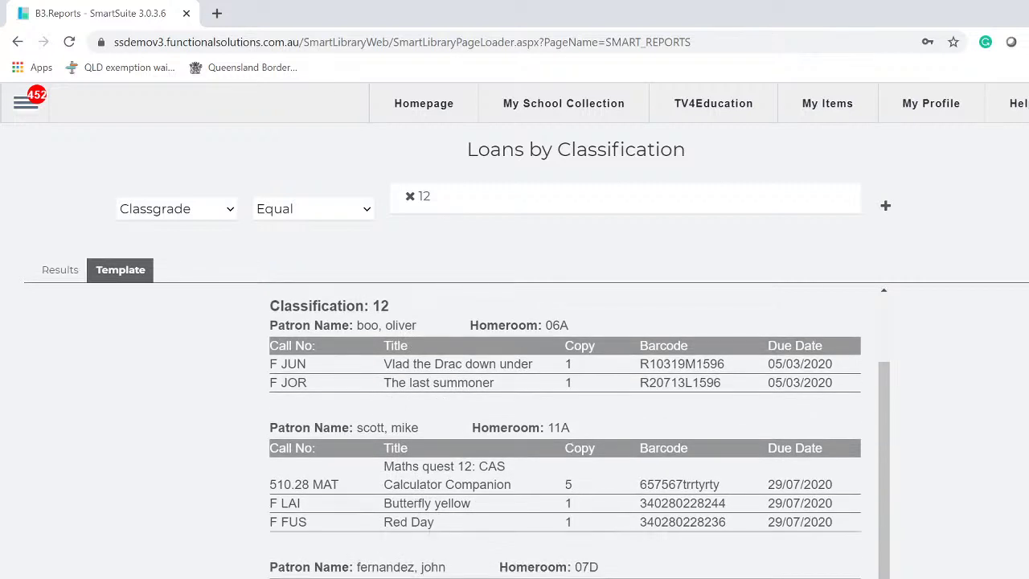
pyautogui.scroll(-3, 411, 508)
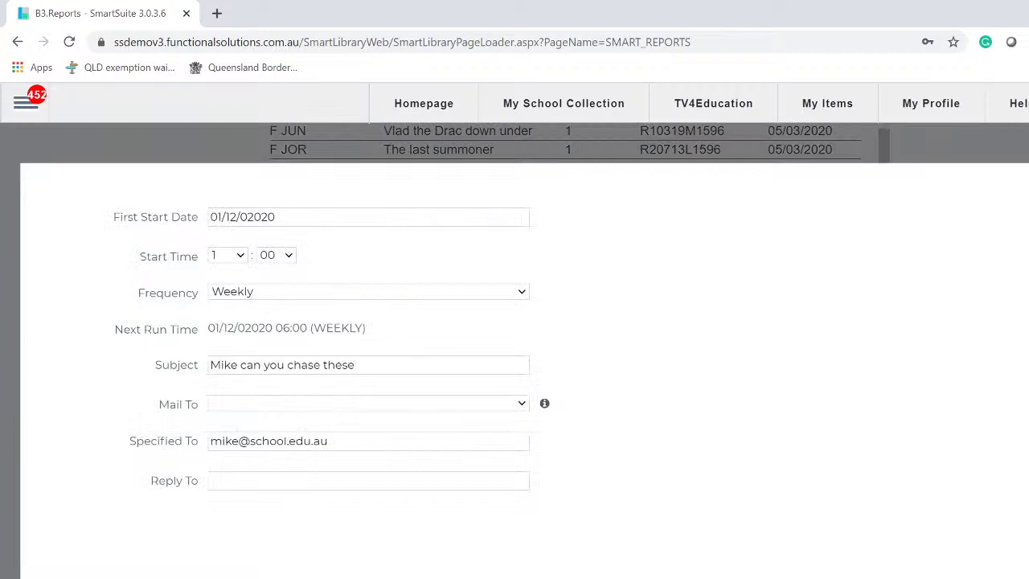
pyautogui.click(299, 366)
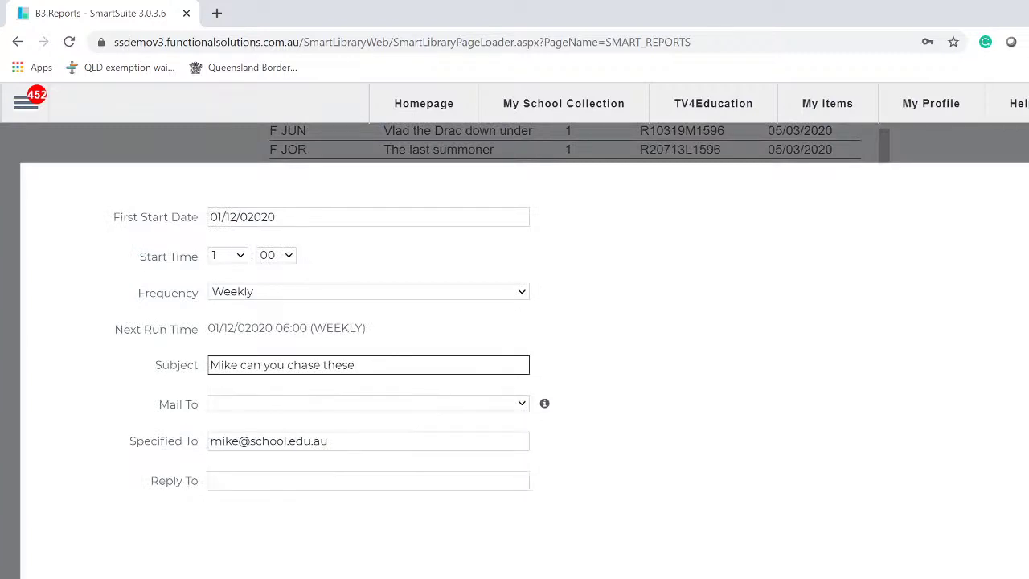
pyautogui.moveTo(355, 365); pyautogui.dragTo(131, 352)
pyautogui.write('H')
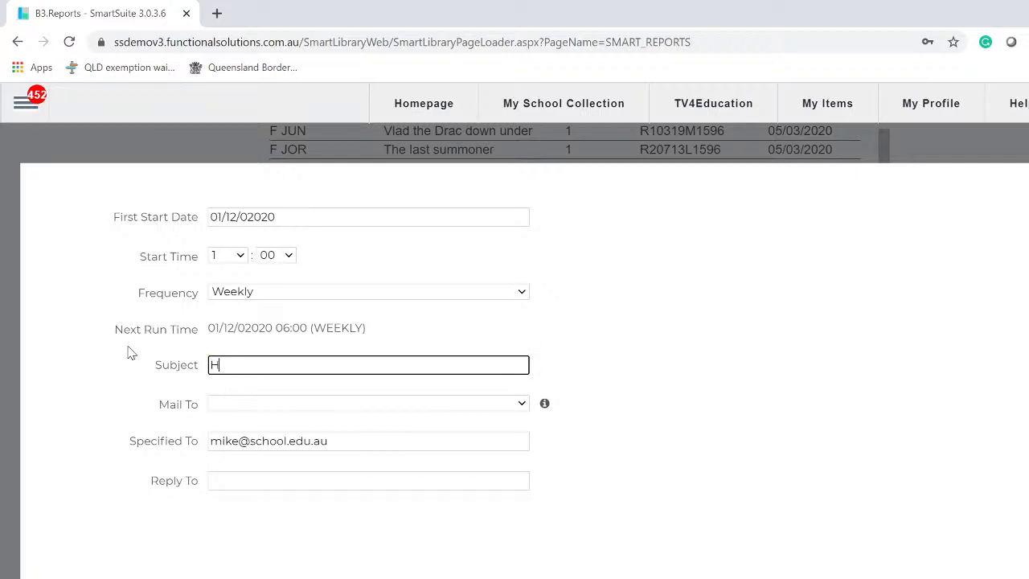
pyautogui.write('i Jack please chase t')
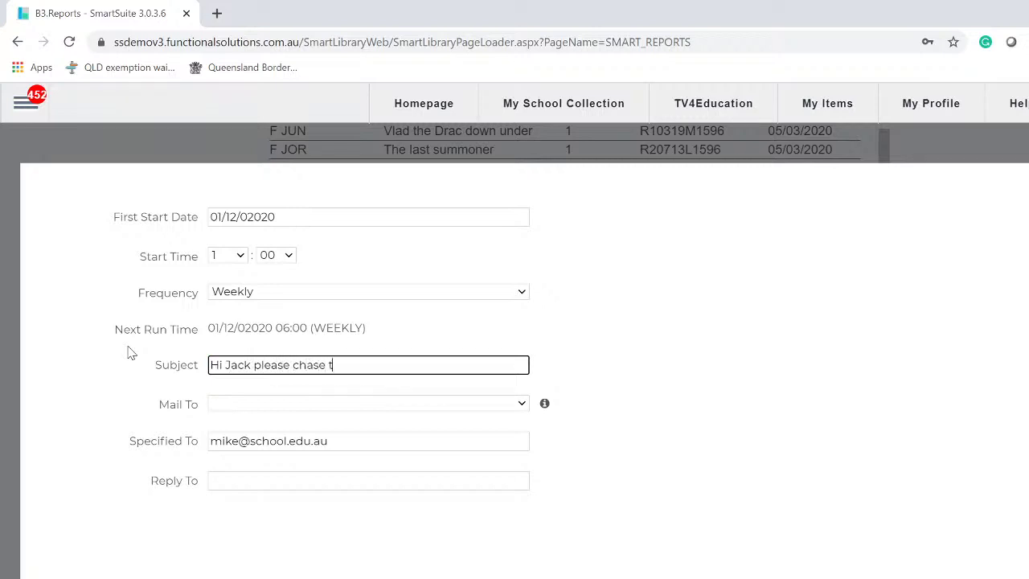
pyautogui.write('hese students for me, thanks')
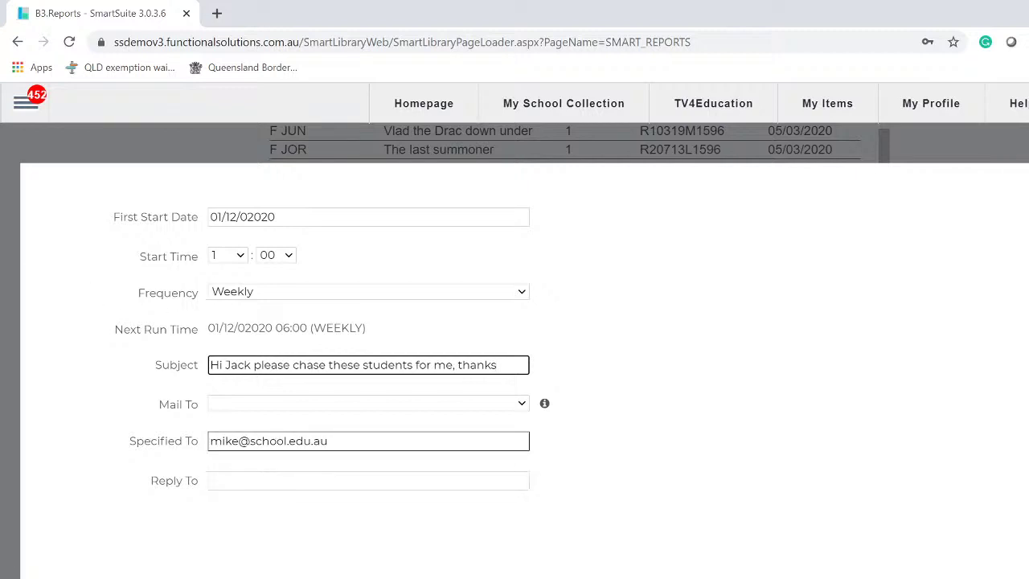
# - Change the Specified To address to the new recipient's email and save the schedule
pyautogui.doubleClick(223, 441)
pyautogui.write('h')
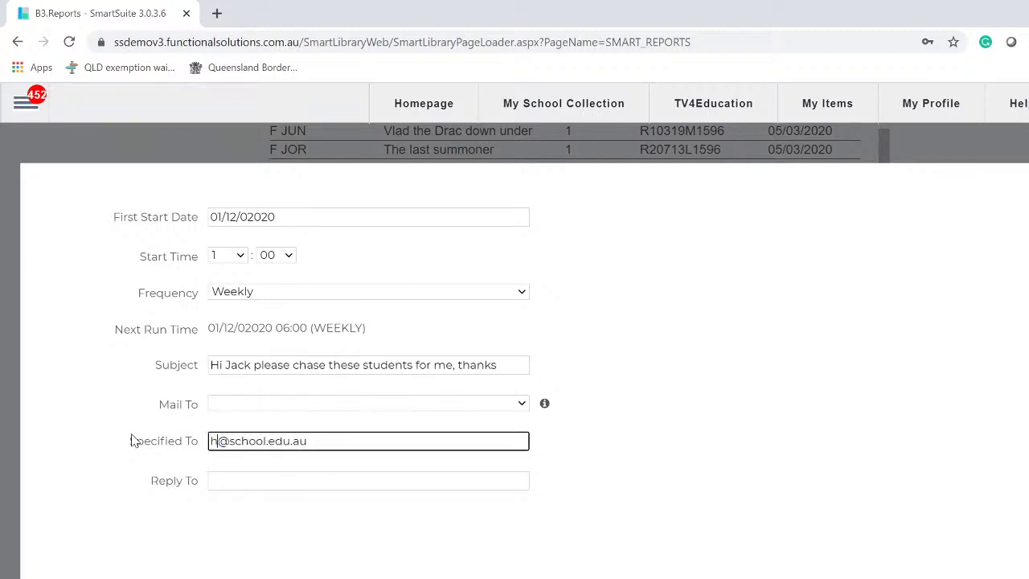
pyautogui.press('BackSpace')
pyautogui.write('jack')
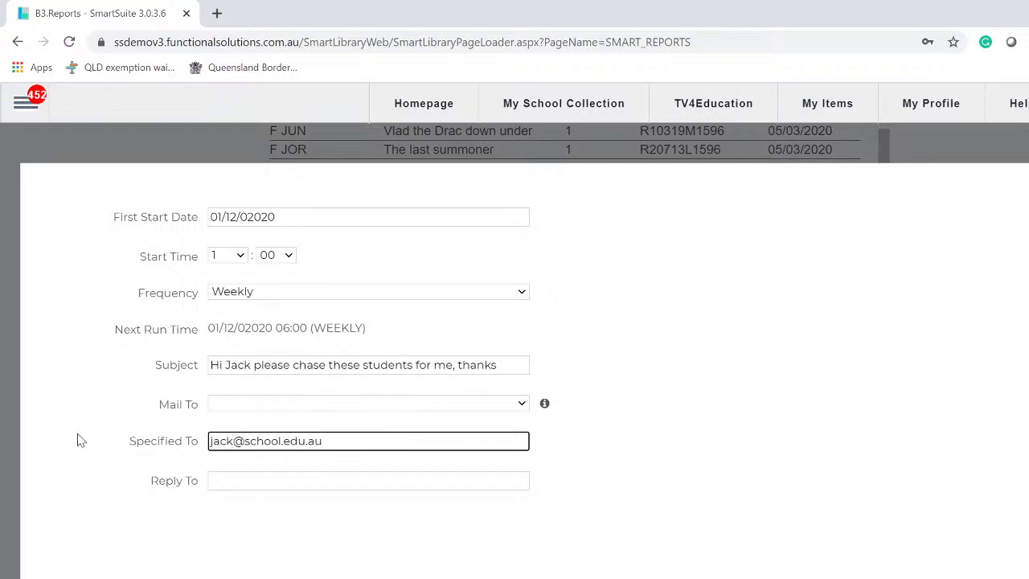
pyautogui.press('Tab')
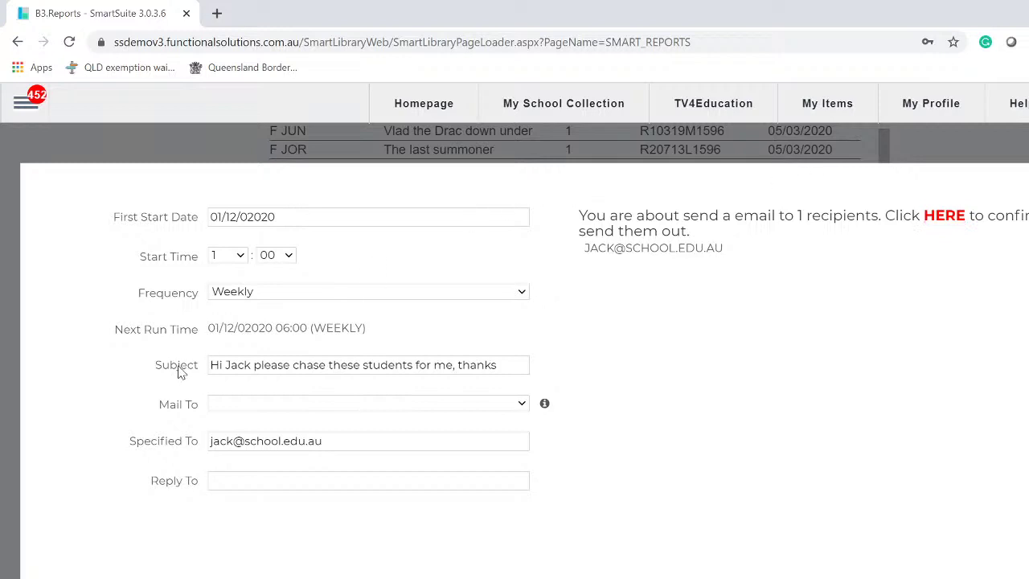
pyautogui.click(190, 446)
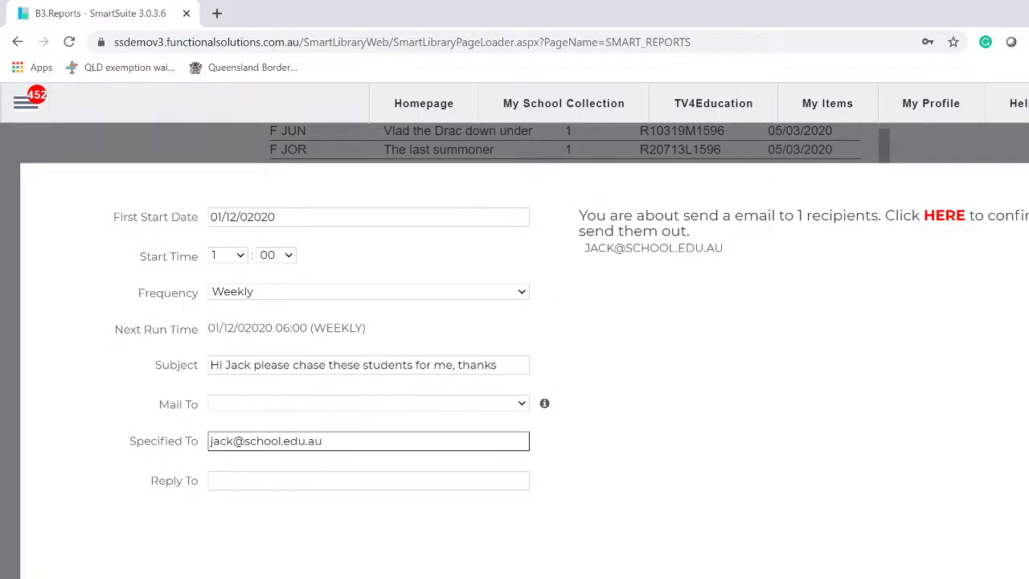
pyautogui.moveTo(322, 441); pyautogui.dragTo(195, 444)
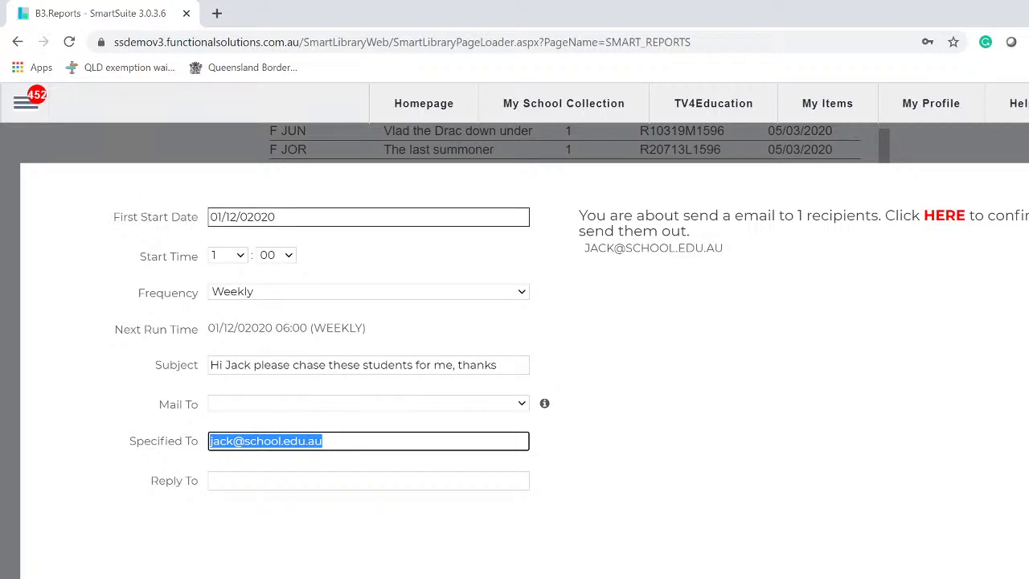
# - Set the schedule's first start date to 30/11/2020 and its start hour to 6, save it and return to the report
pyautogui.click(275, 217)
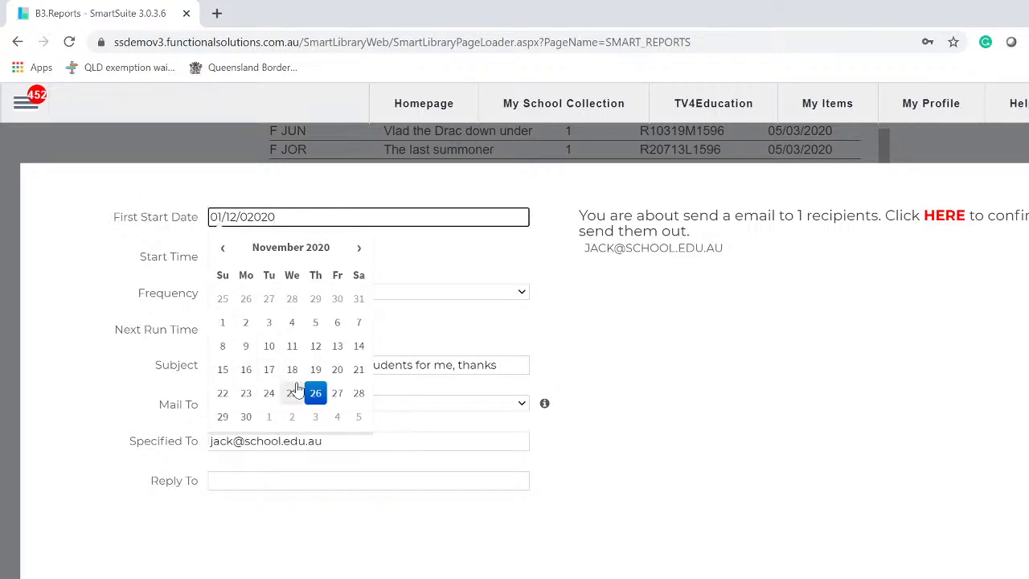
pyautogui.click(250, 420)
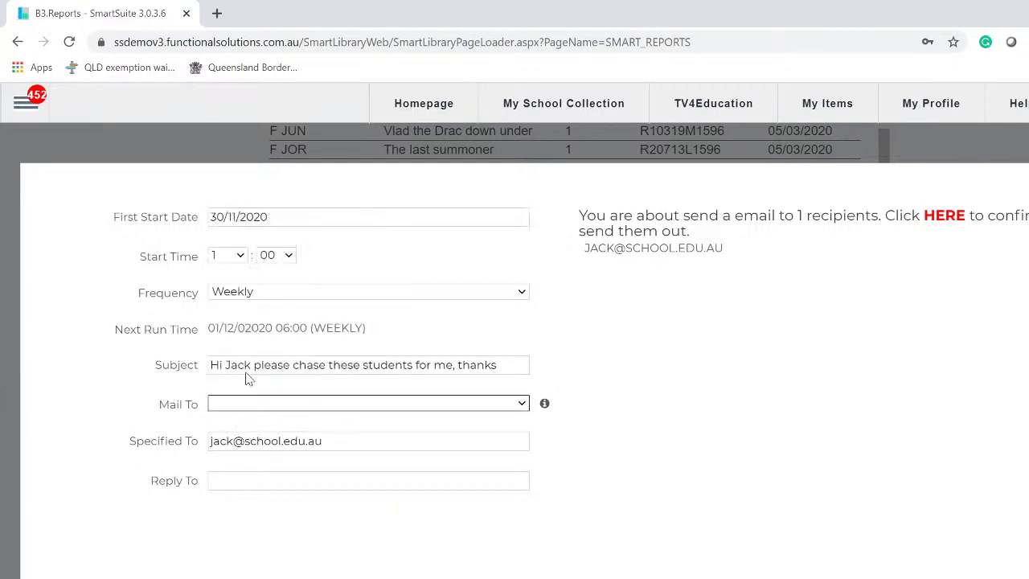
pyautogui.click(233, 255)
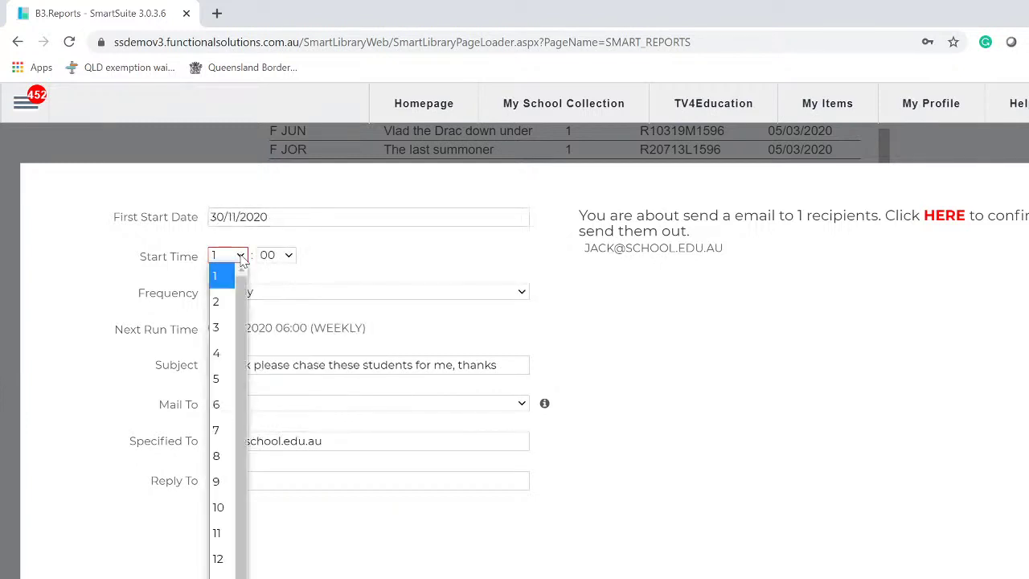
pyautogui.click(229, 404)
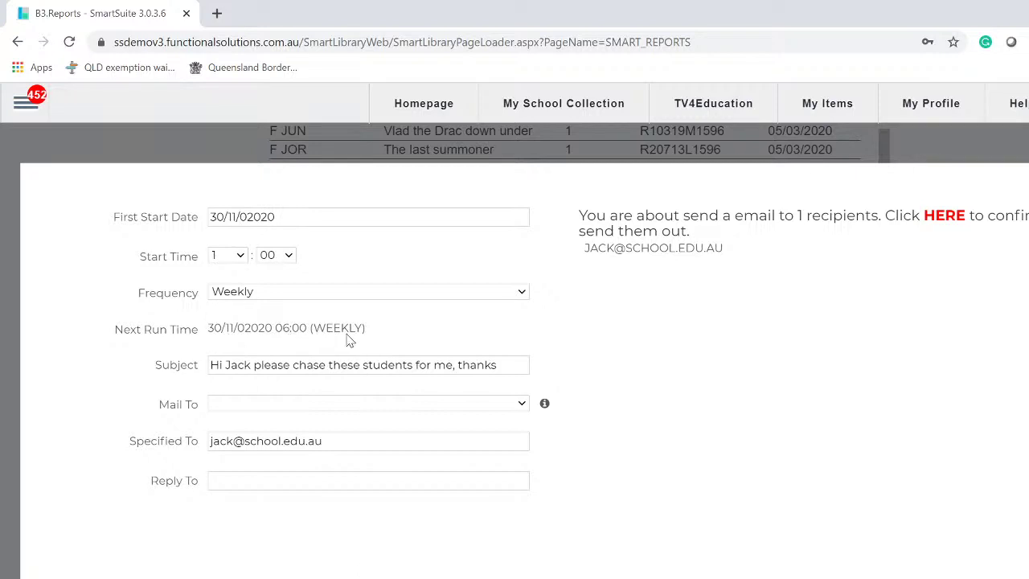
pyautogui.click(293, 363)
pyautogui.press('Escape')
pyautogui.scroll(1, 487, 310)
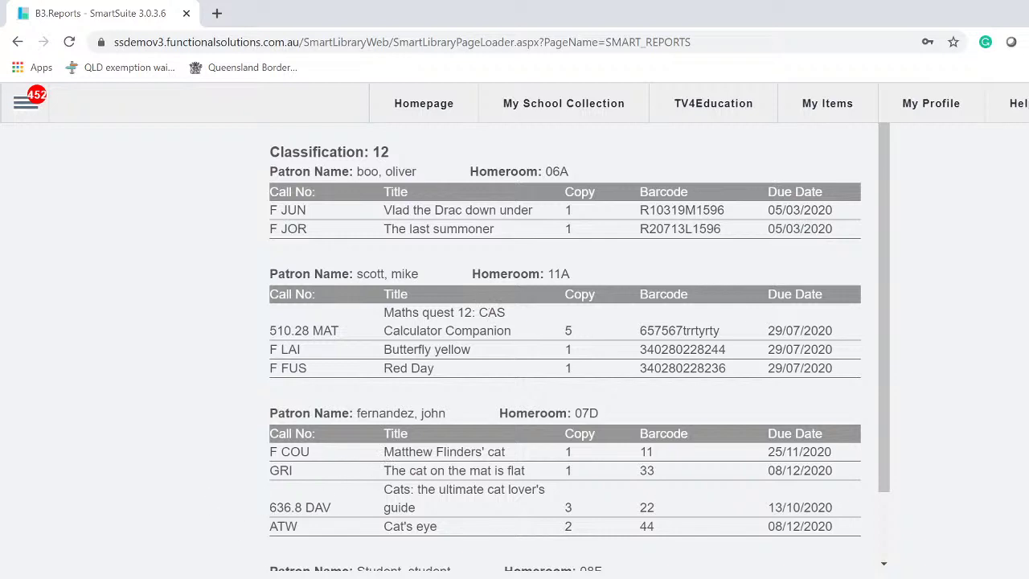
# - Return to the saved report list and open the Loans by Classification report from the Current Loans group
pyautogui.press('Escape')
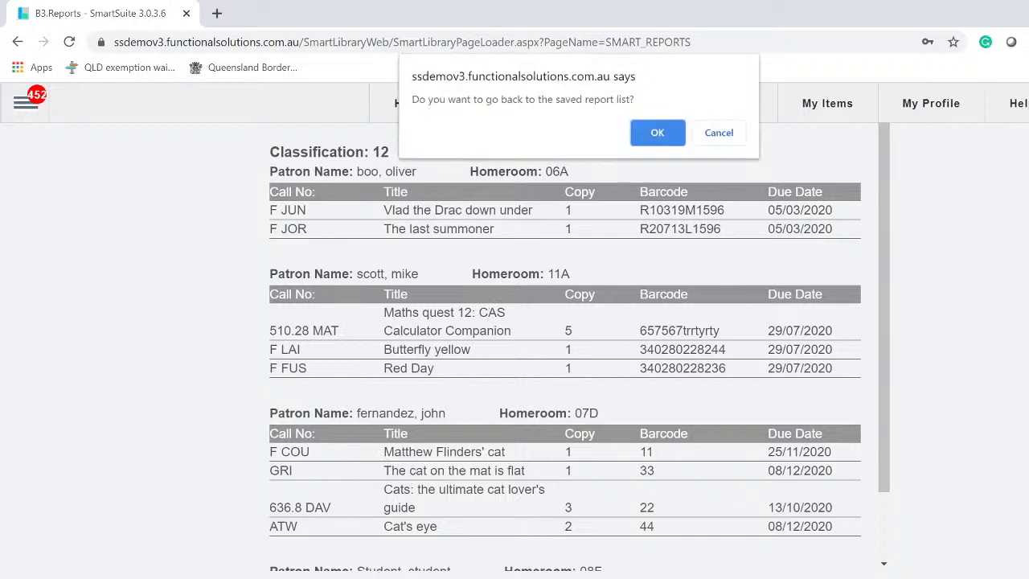
pyautogui.click(659, 137)
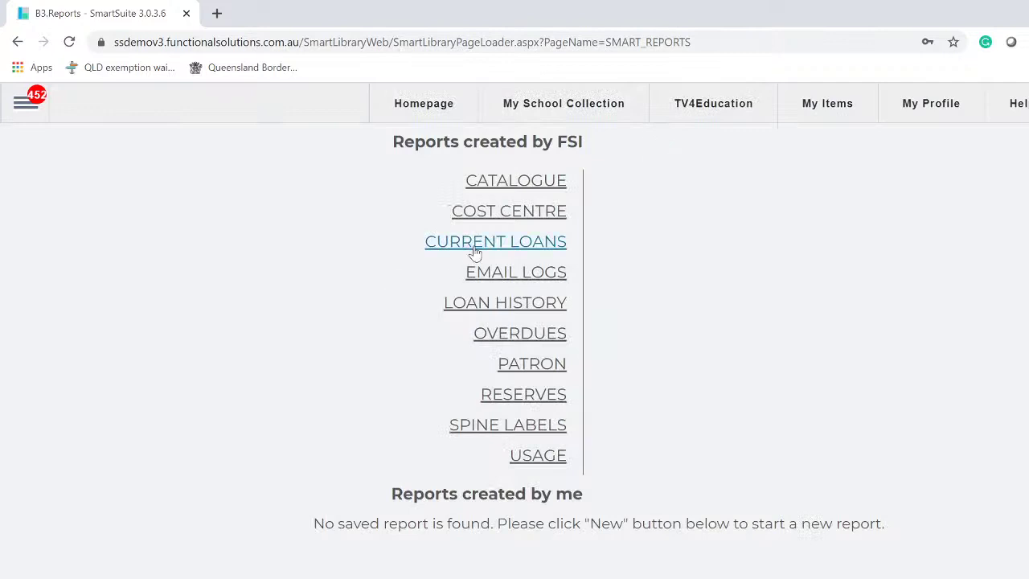
pyautogui.click(543, 251)
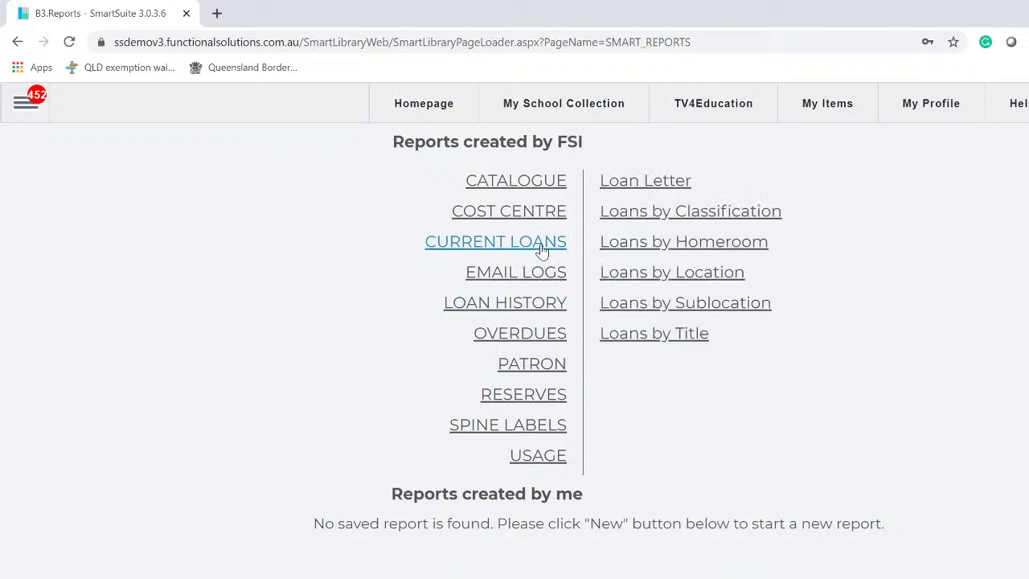
pyautogui.click(726, 213)
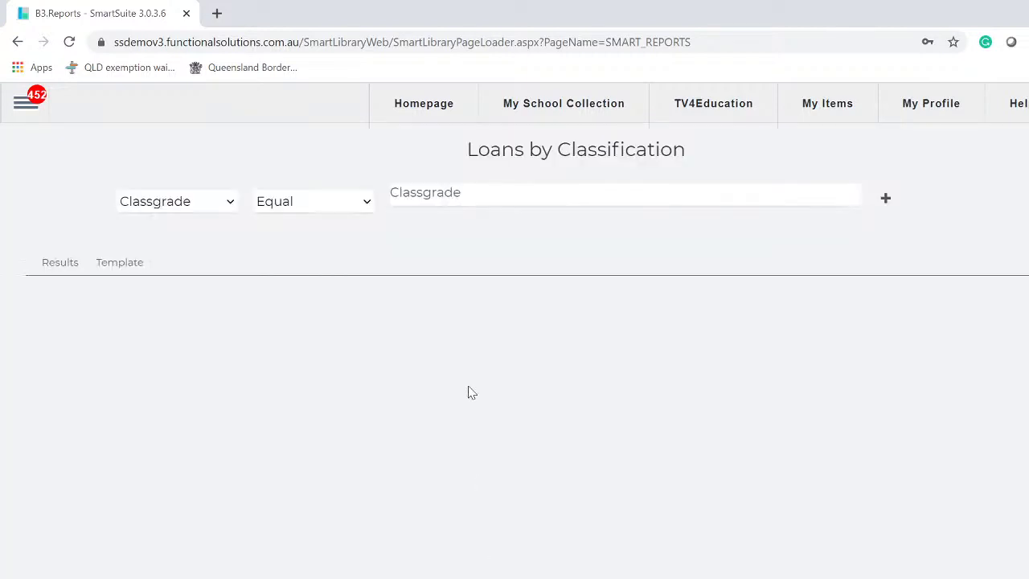
# - Filter the report to Classgrade equal to 11, run it and open its email schedule
pyautogui.click(404, 206)
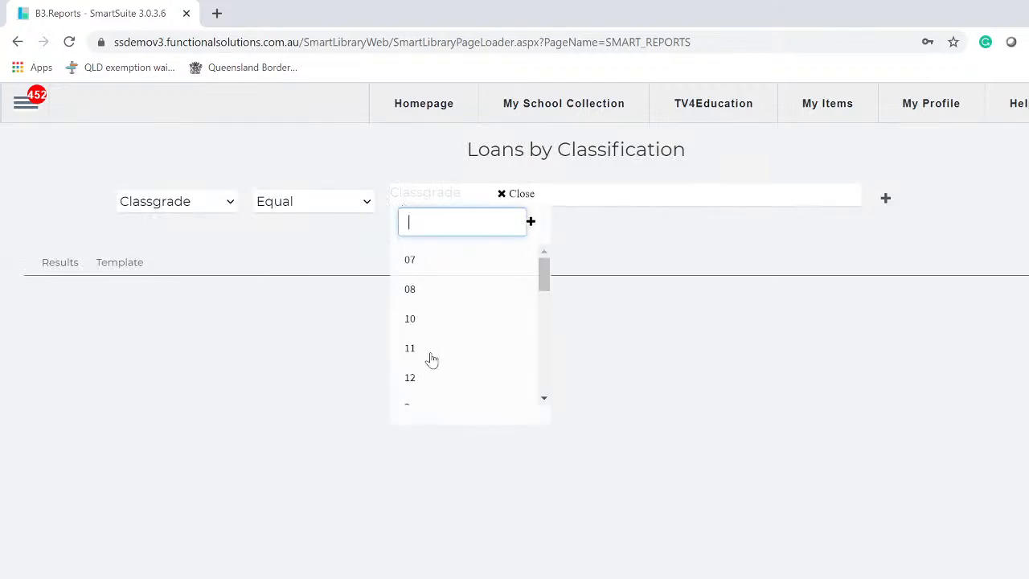
pyautogui.click(431, 355)
pyautogui.click(840, 568)
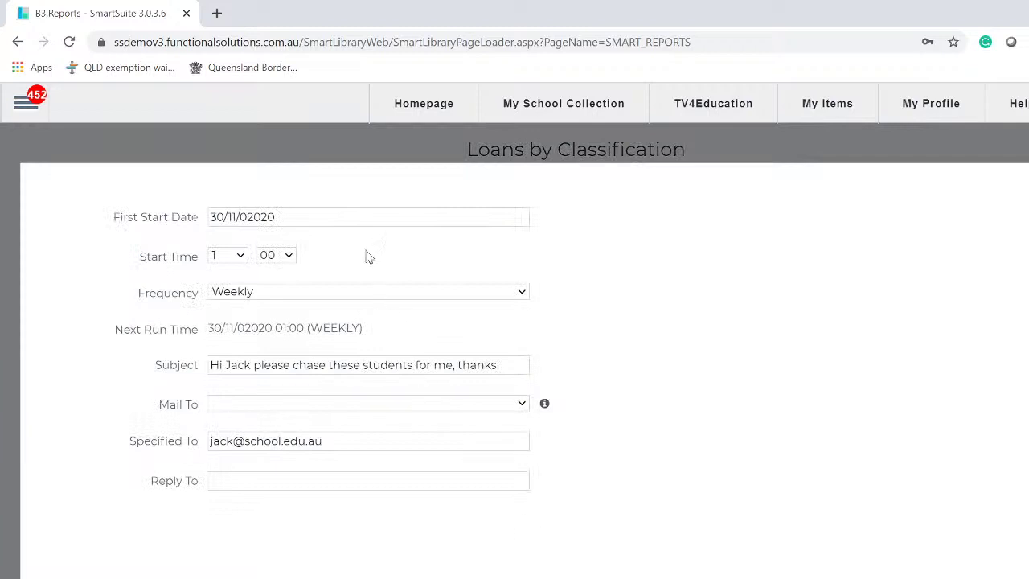
# - Set the start hour of the class grade 11 report's weekly email schedule to 15
pyautogui.click(354, 215)
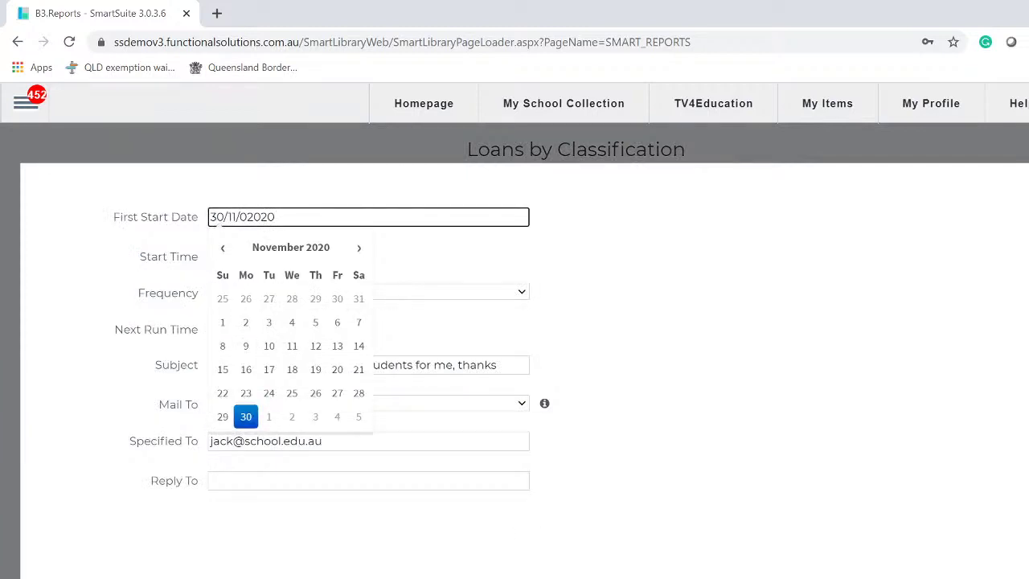
pyautogui.click(731, 275)
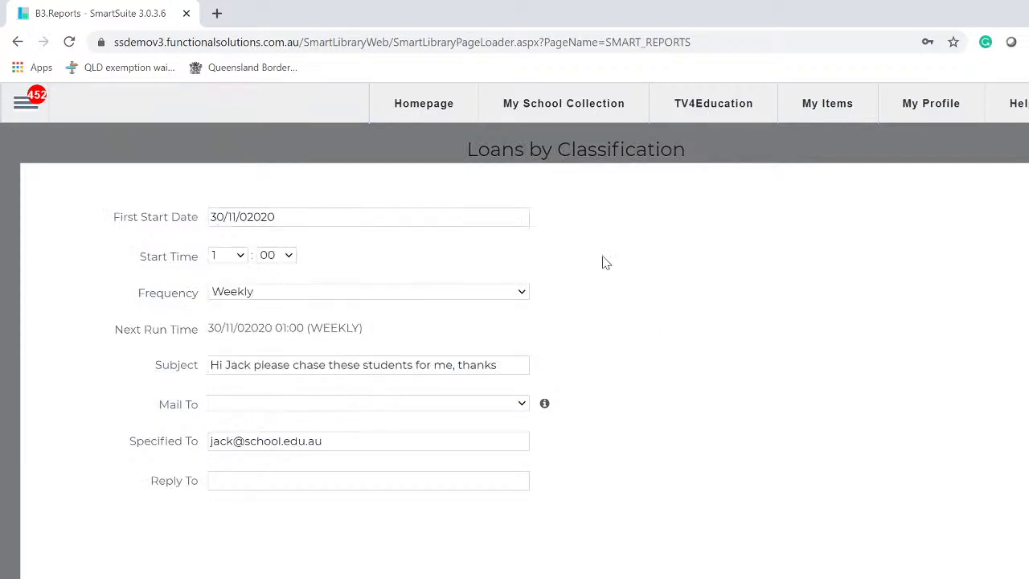
pyautogui.click(241, 256)
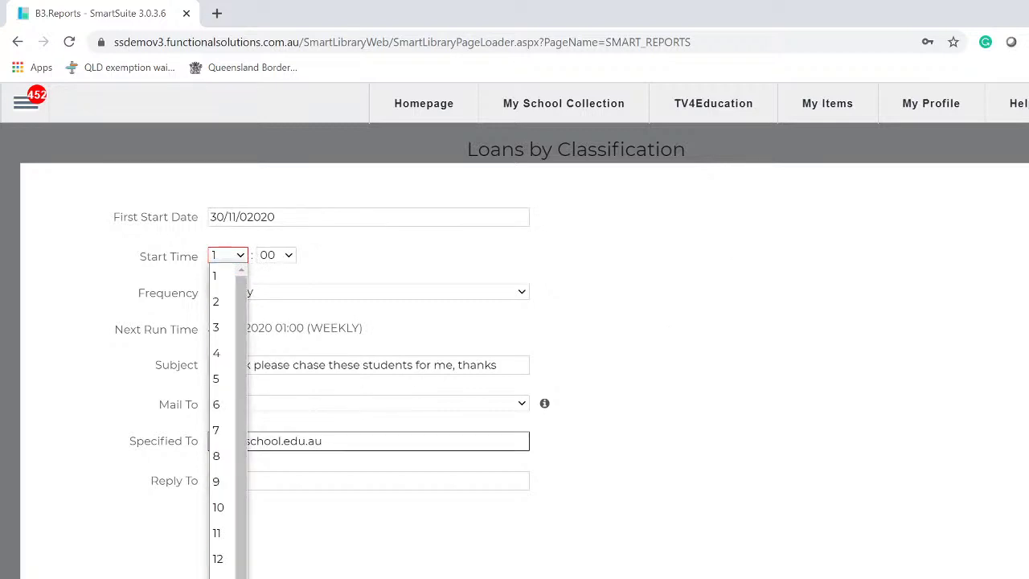
pyautogui.click(221, 575)
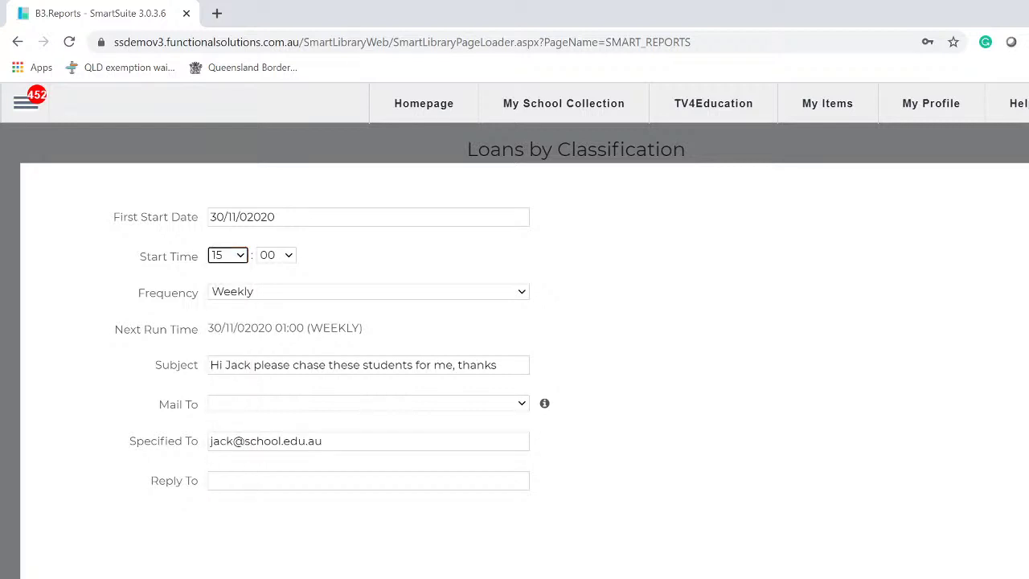
pyautogui.click(247, 361)
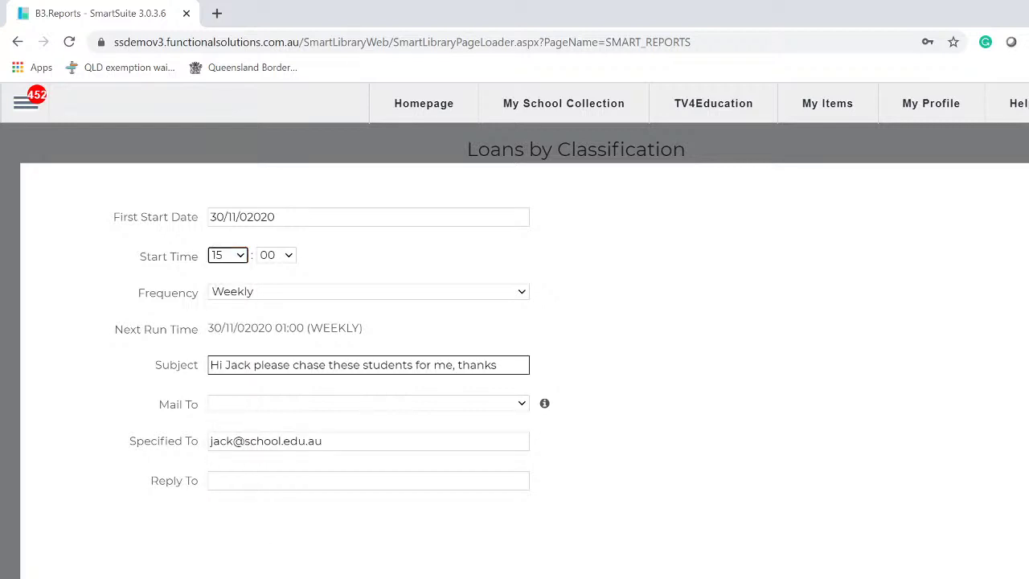
pyautogui.click(234, 444)
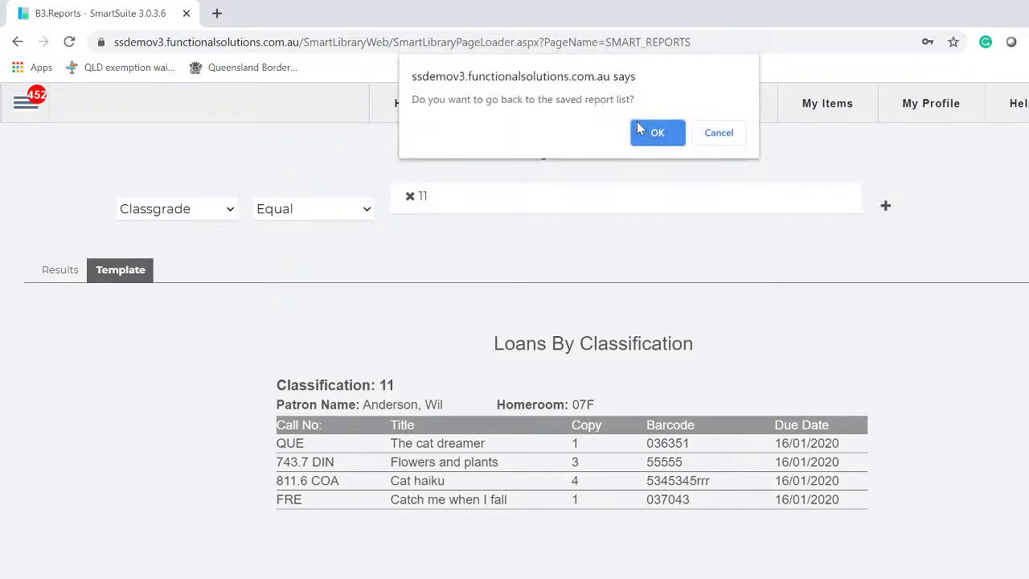
# - Go back to the report list and reopen Loans by Classification under Current Loans
pyautogui.click(656, 131)
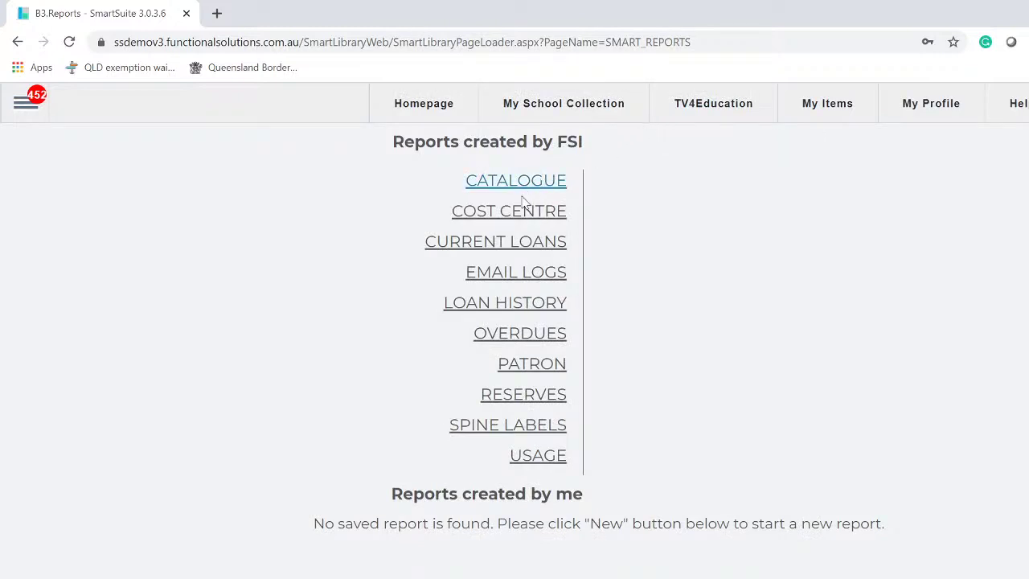
pyautogui.click(546, 239)
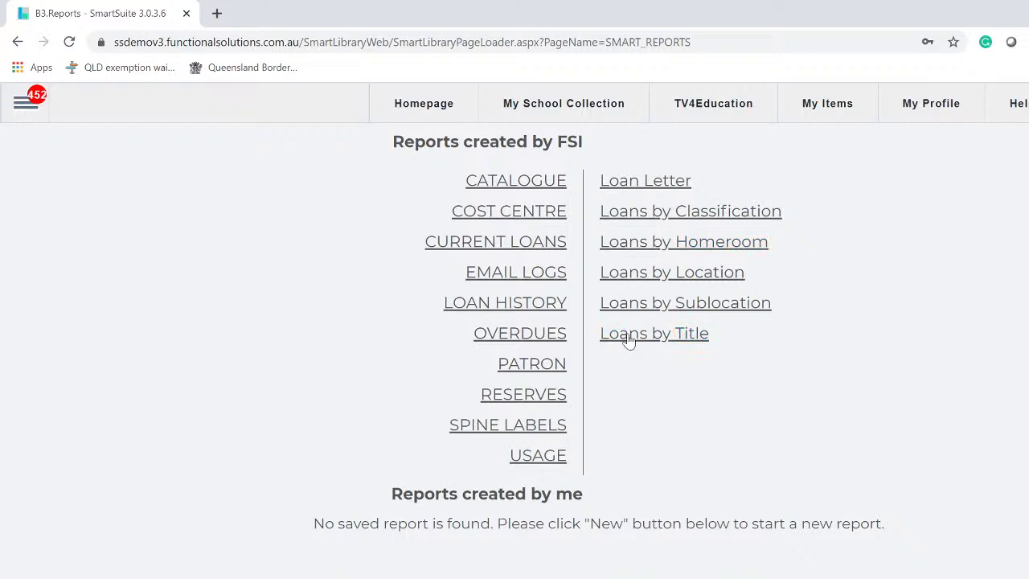
pyautogui.click(693, 217)
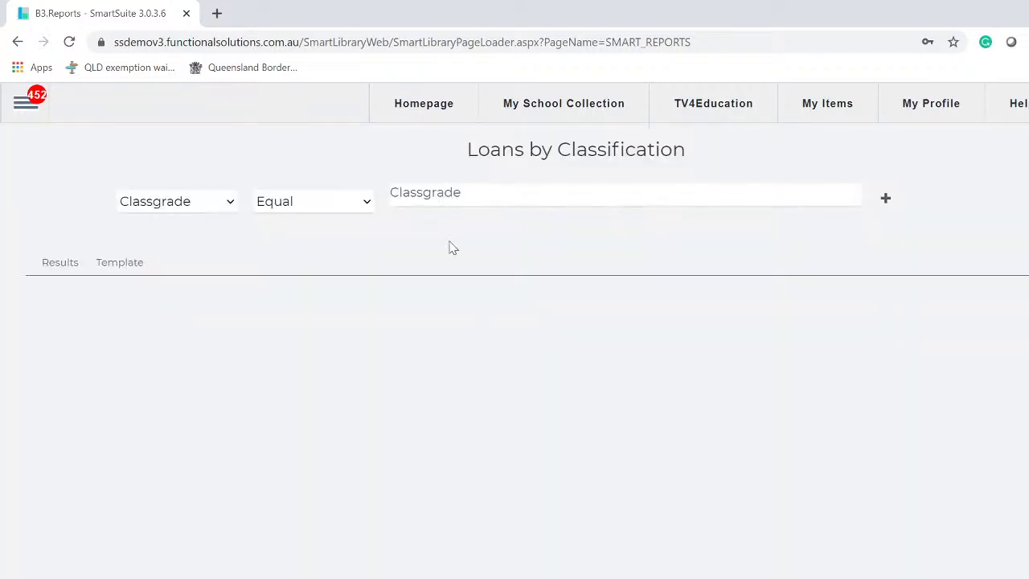
# - Filter the Loans by Classification report to Classgrade equal to 12 and run it
pyautogui.click(432, 202)
pyautogui.write('12')
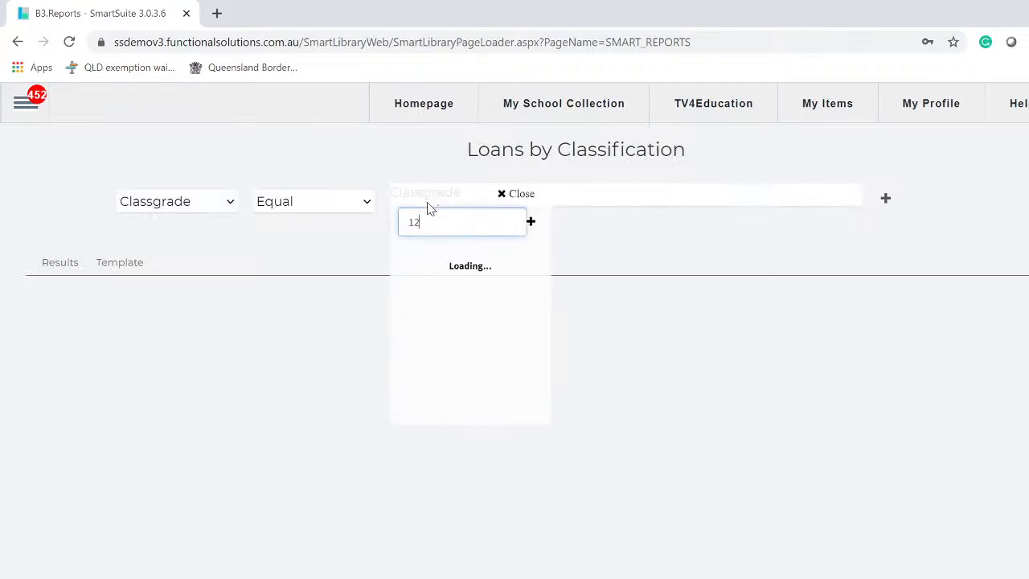
pyautogui.click(623, 312)
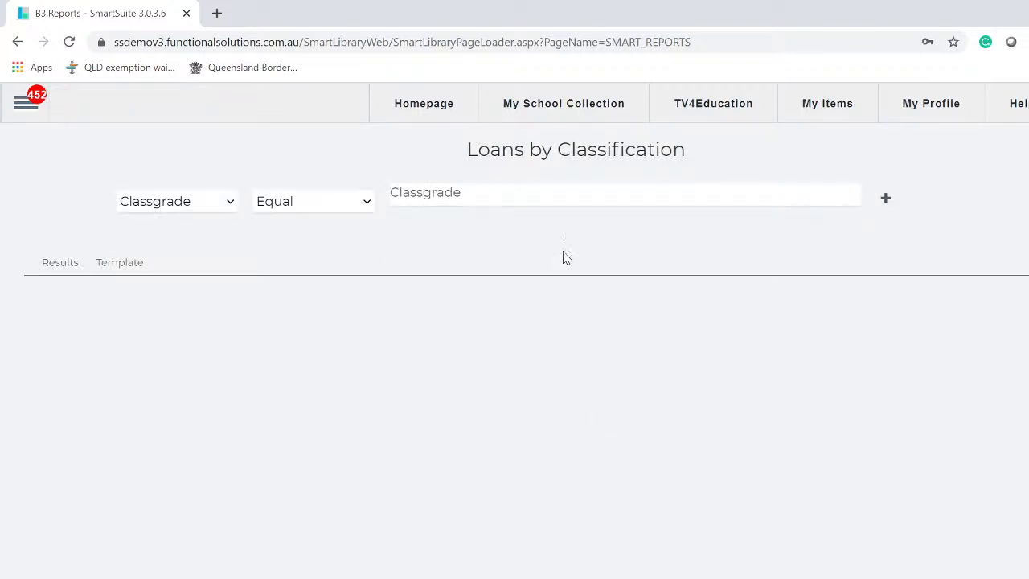
pyautogui.click(563, 206)
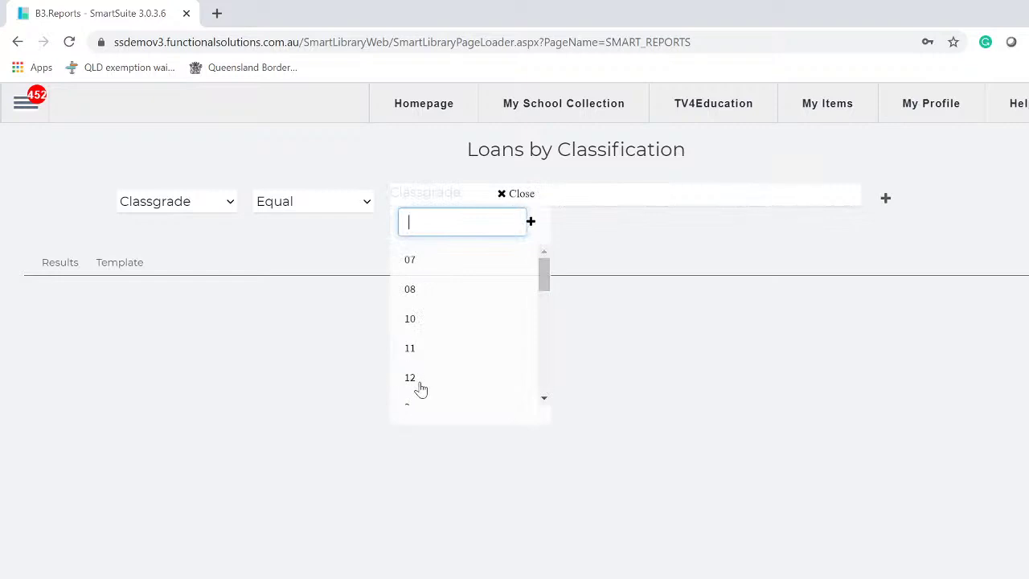
pyautogui.click(420, 386)
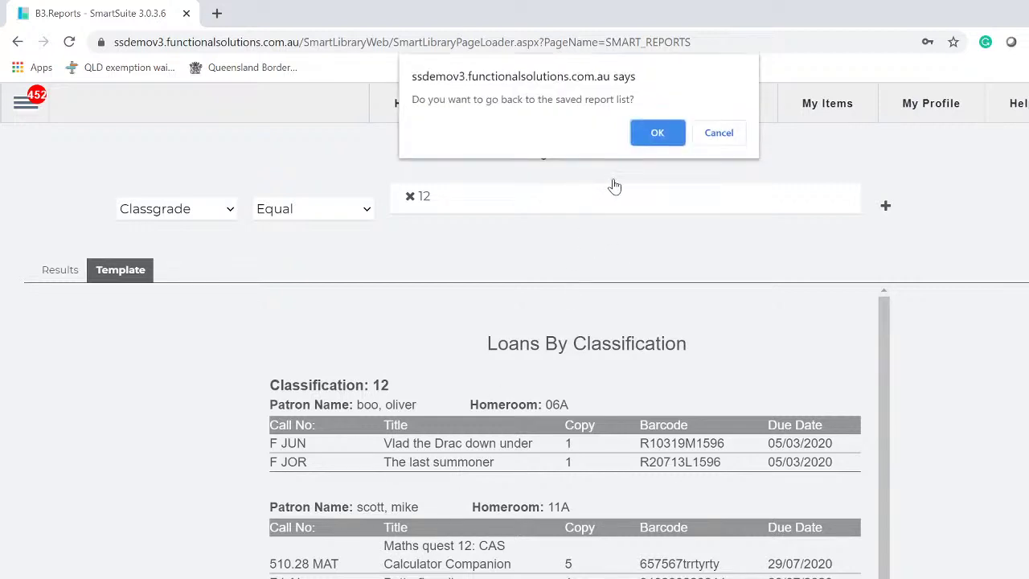
# - Leave the class grade 12 report for the saved report list and start a fresh Loans by Classification report
pyautogui.click(656, 134)
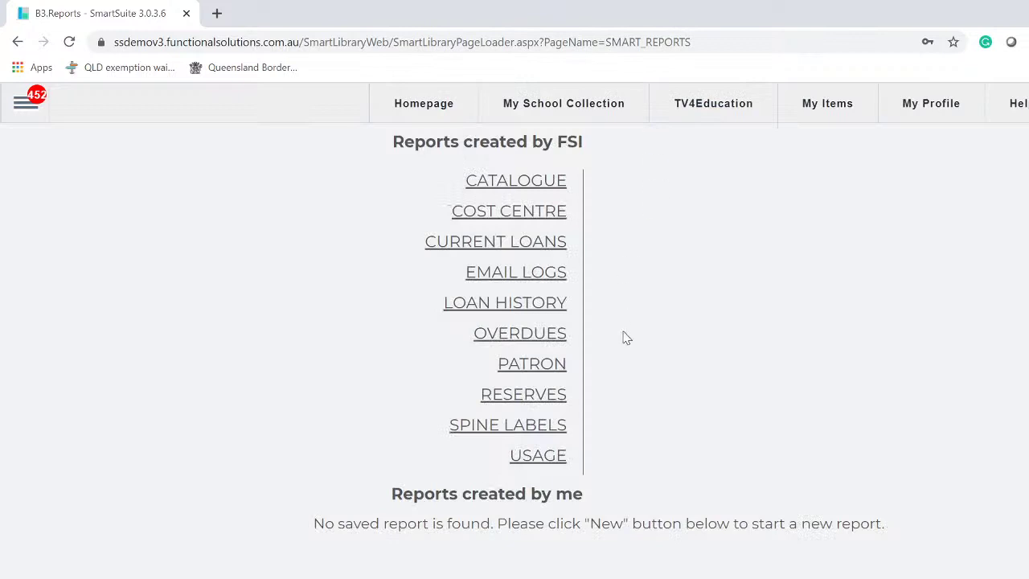
pyautogui.click(566, 250)
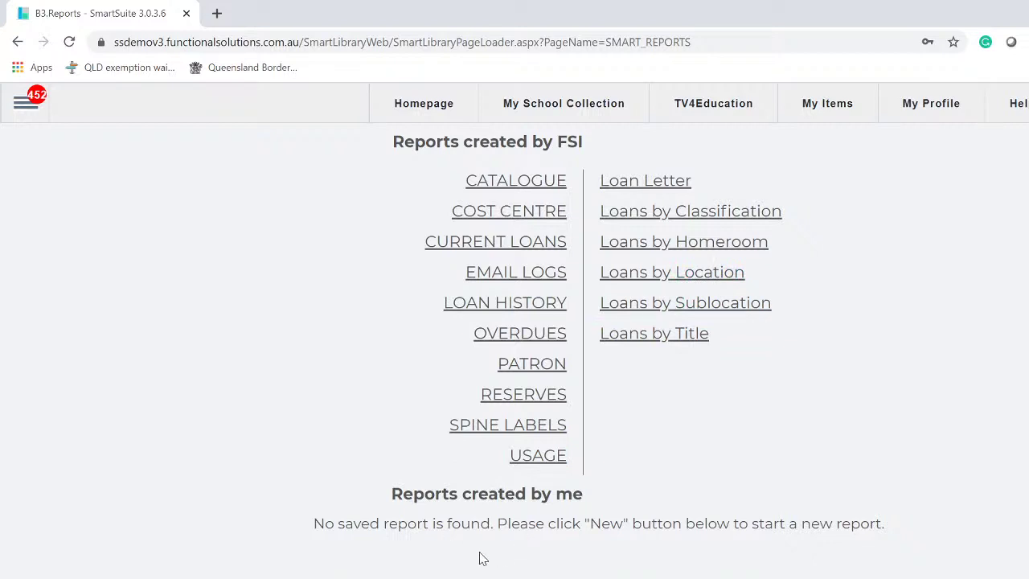
pyautogui.click(706, 215)
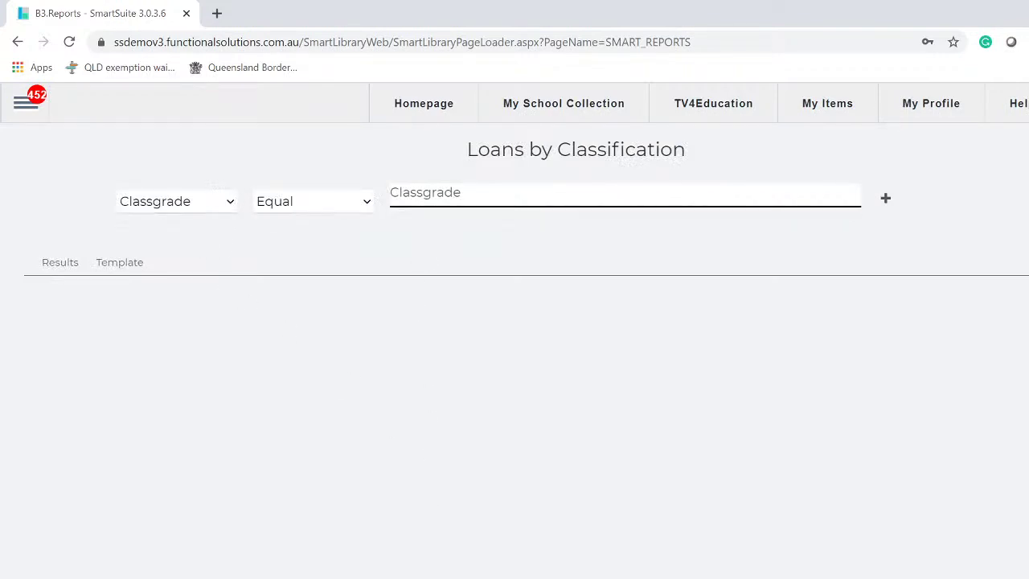
# - Change the report's search condition to First Name, Start With, "mic"
pyautogui.click(230, 208)
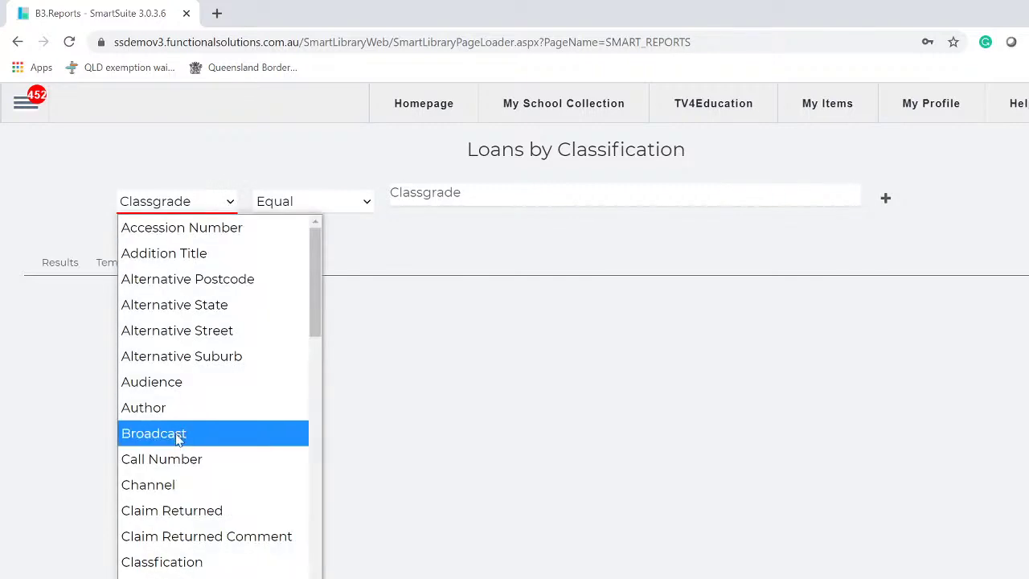
pyautogui.scroll(-4, 178, 438)
pyautogui.scroll(-4, 176, 439)
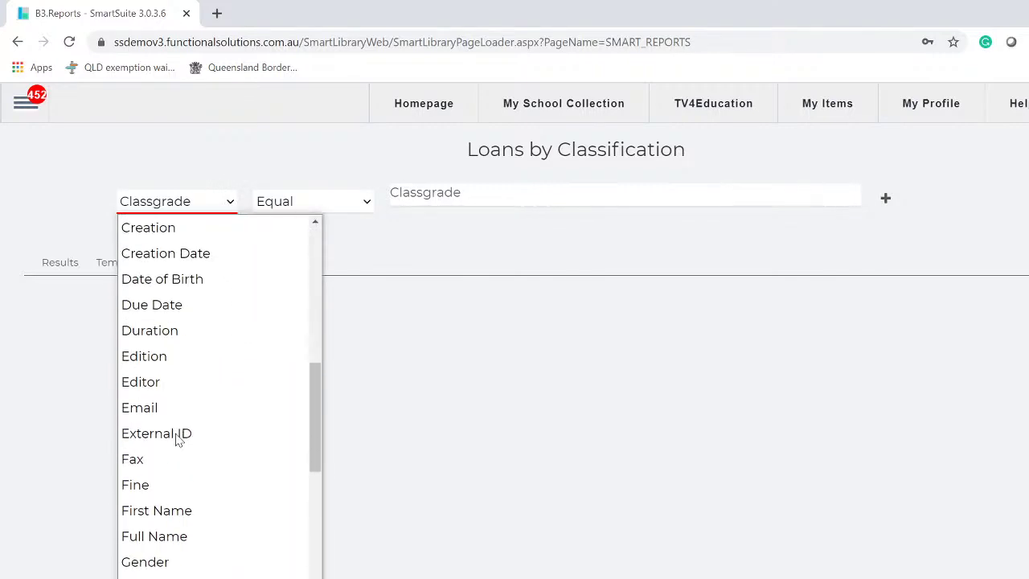
pyautogui.click(137, 514)
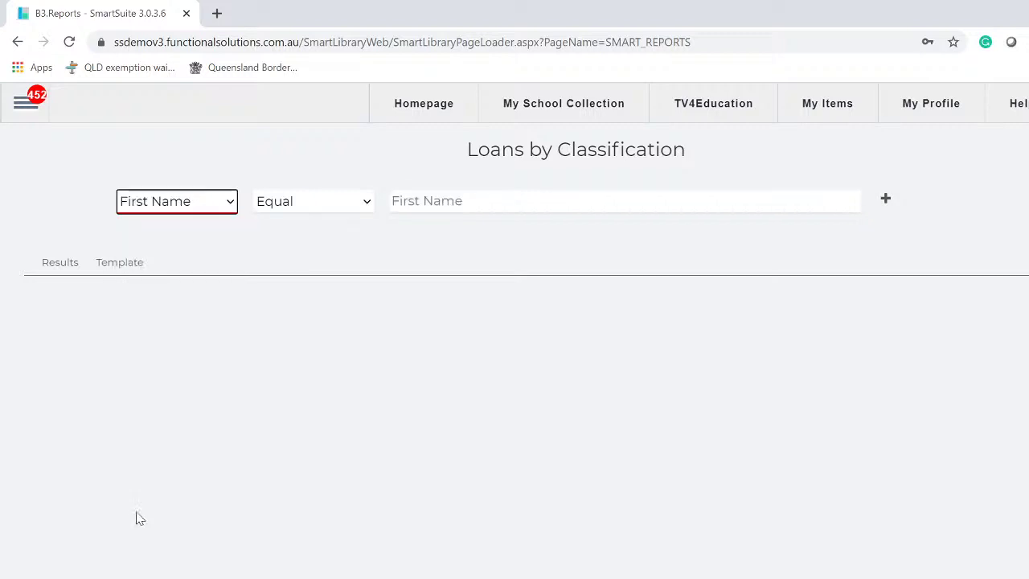
pyautogui.click(344, 210)
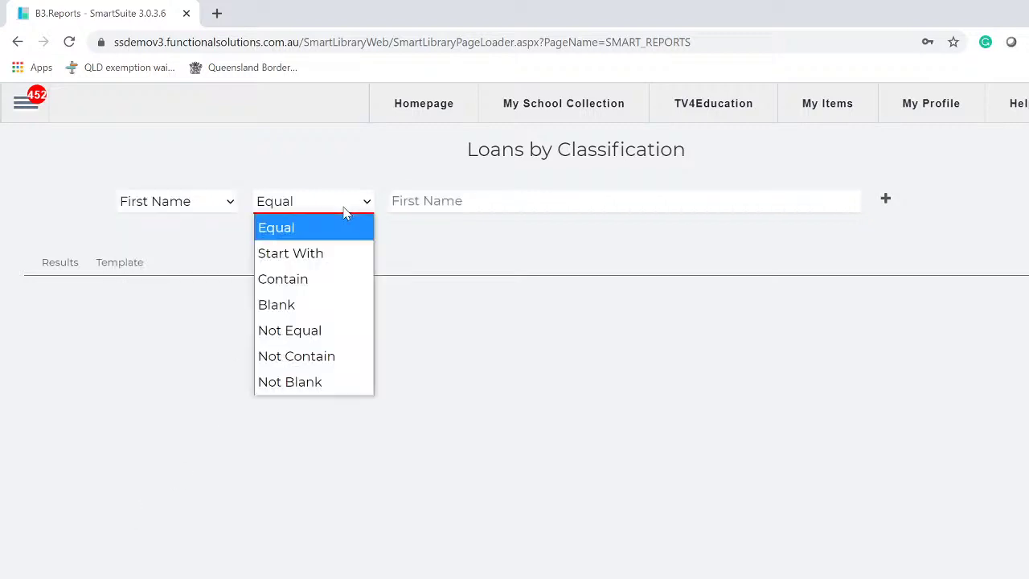
pyautogui.click(324, 253)
pyautogui.click(521, 204)
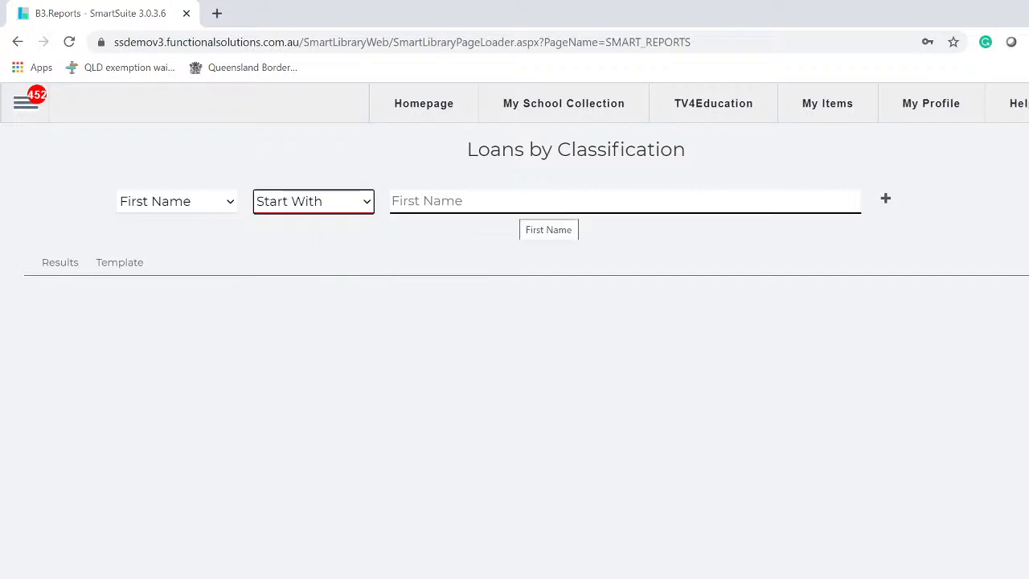
pyautogui.click(522, 201)
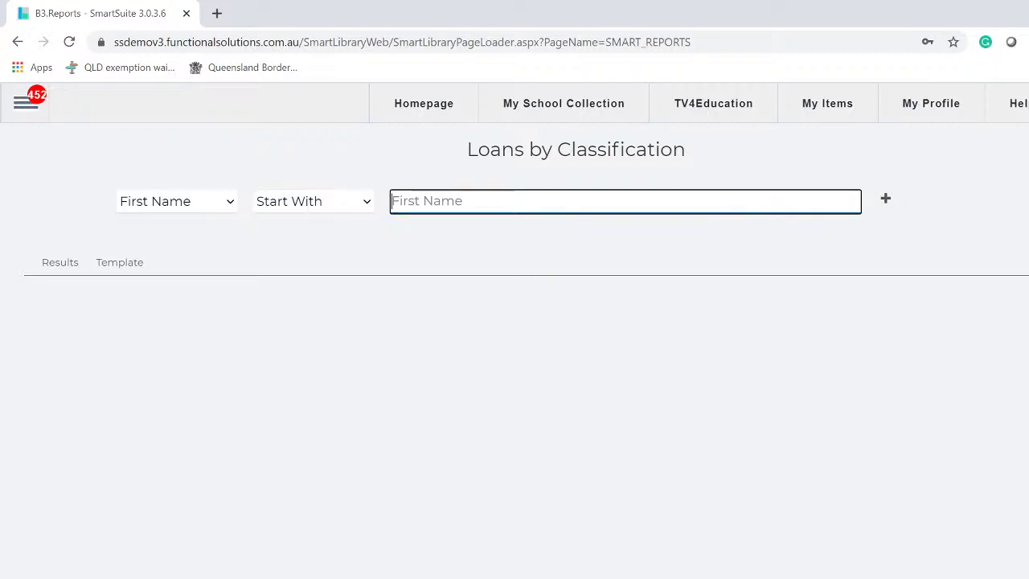
pyautogui.write('mic')
# - Add a second condition, And Surname Start With "sco", and run the report
pyautogui.click(886, 199)
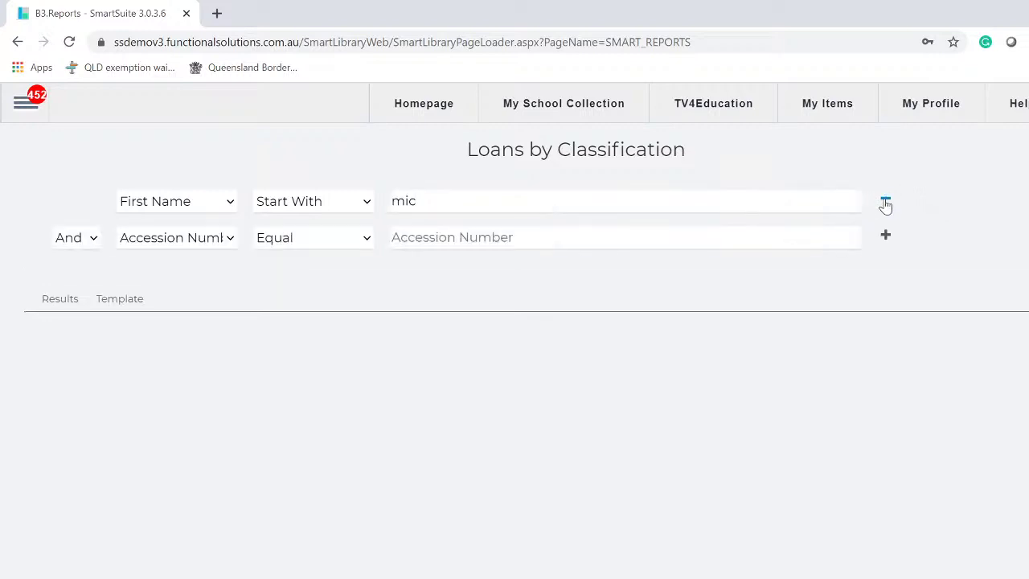
pyautogui.click(230, 240)
pyautogui.scroll(-20, 132, 498)
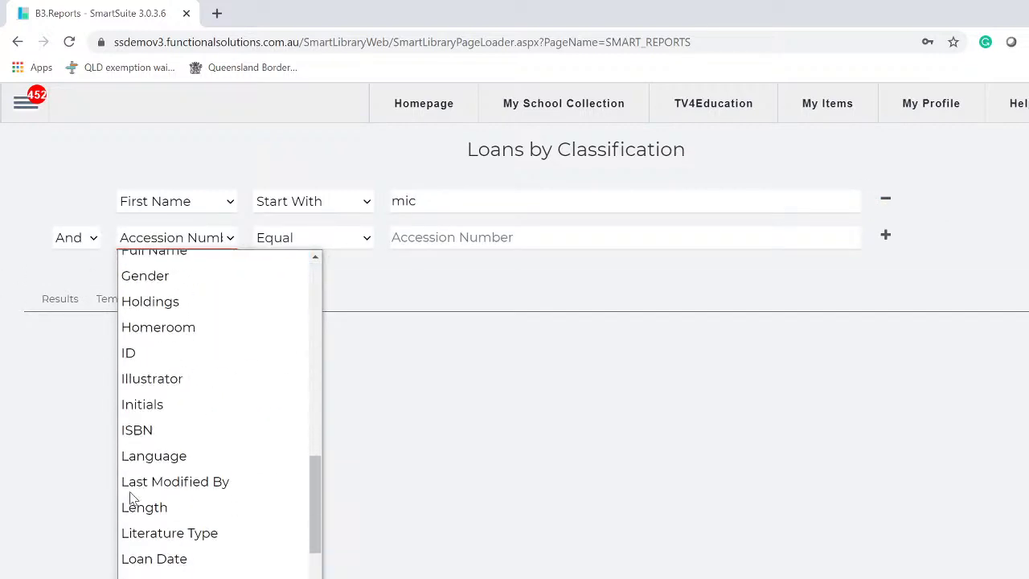
pyautogui.scroll(-4, 133, 498)
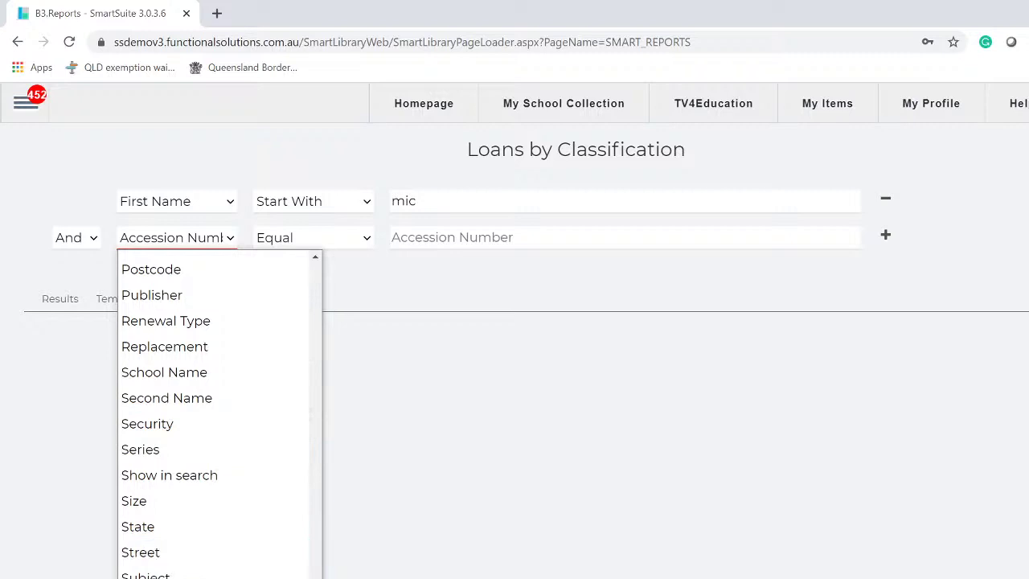
pyautogui.click(149, 578)
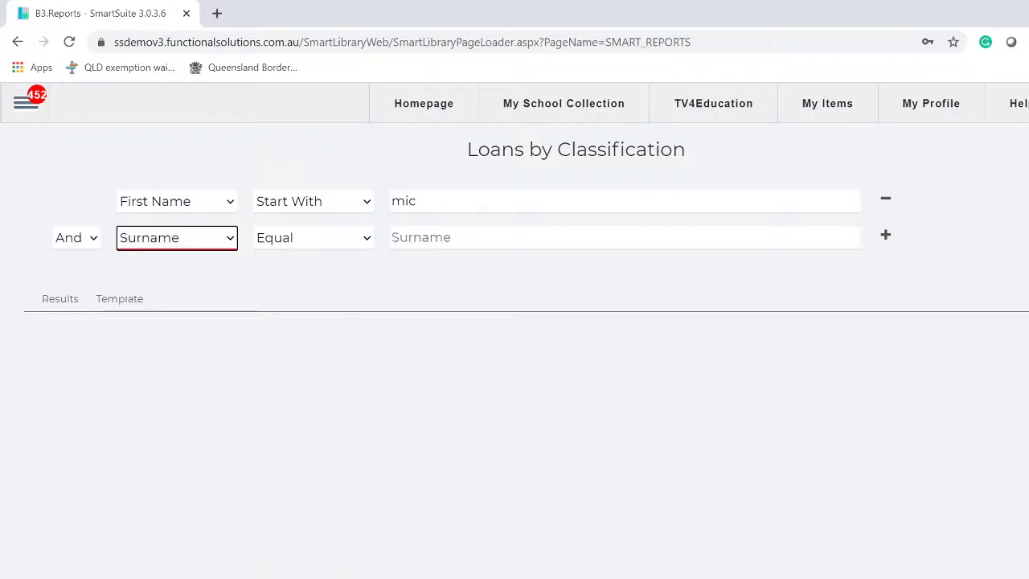
pyautogui.click(360, 245)
pyautogui.click(325, 287)
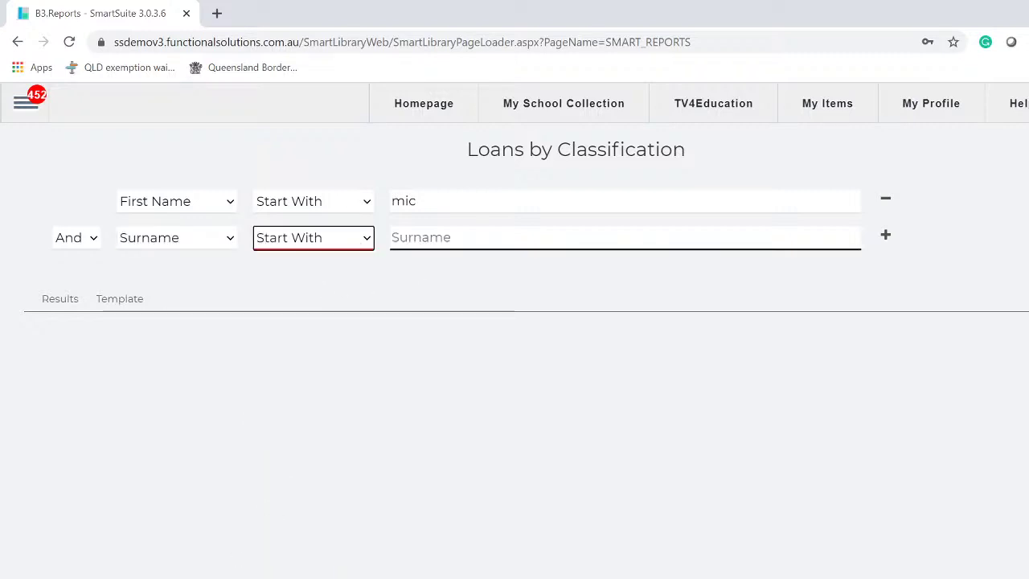
pyautogui.click(483, 238)
pyautogui.write('sco')
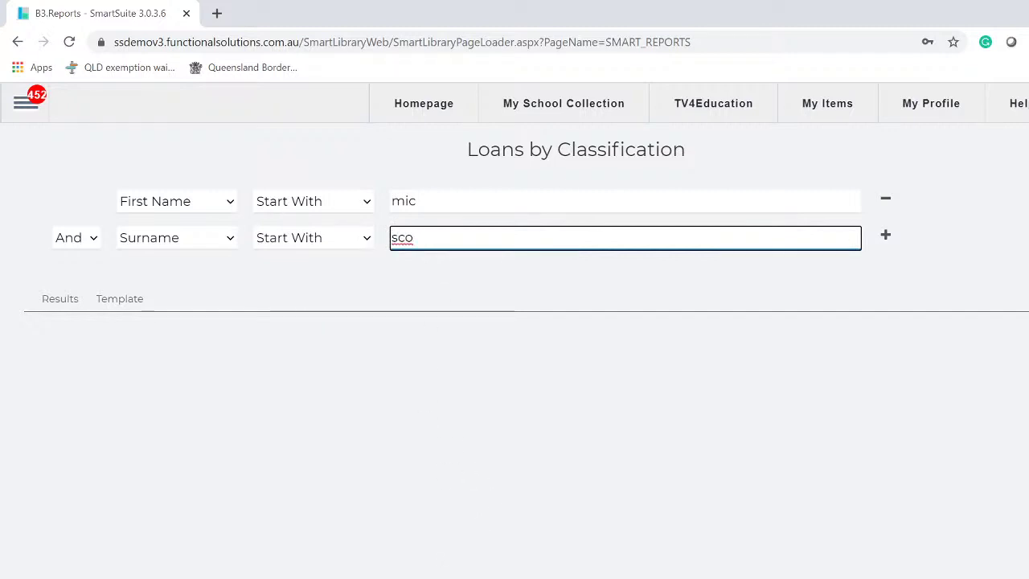
pyautogui.press('Return')
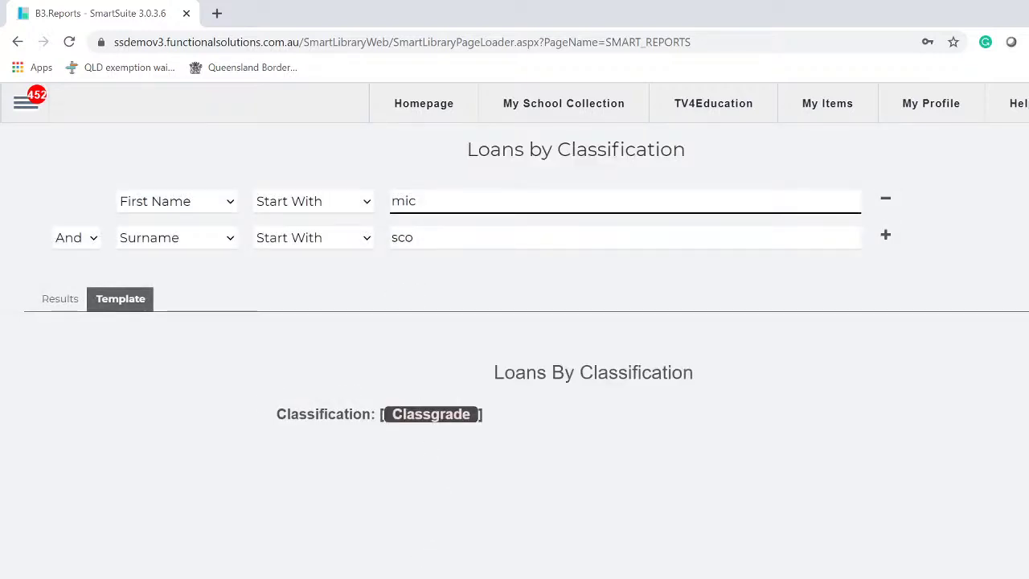
# - Change the First Name condition's value to "mik" and rerun the Loans by Classification report
pyautogui.click(416, 200)
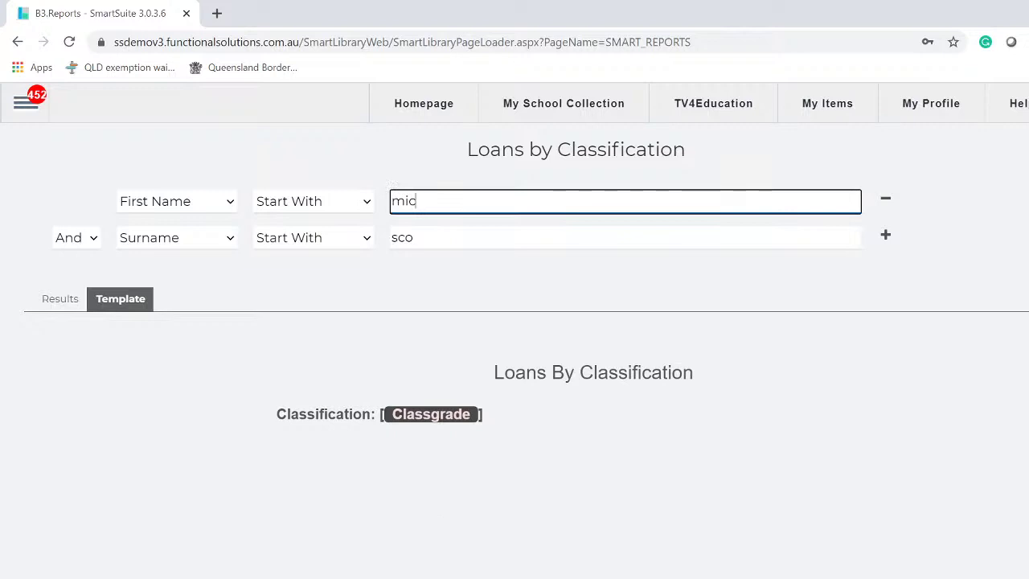
pyautogui.press('BackSpace')
pyautogui.write('k')
pyautogui.press('Return')
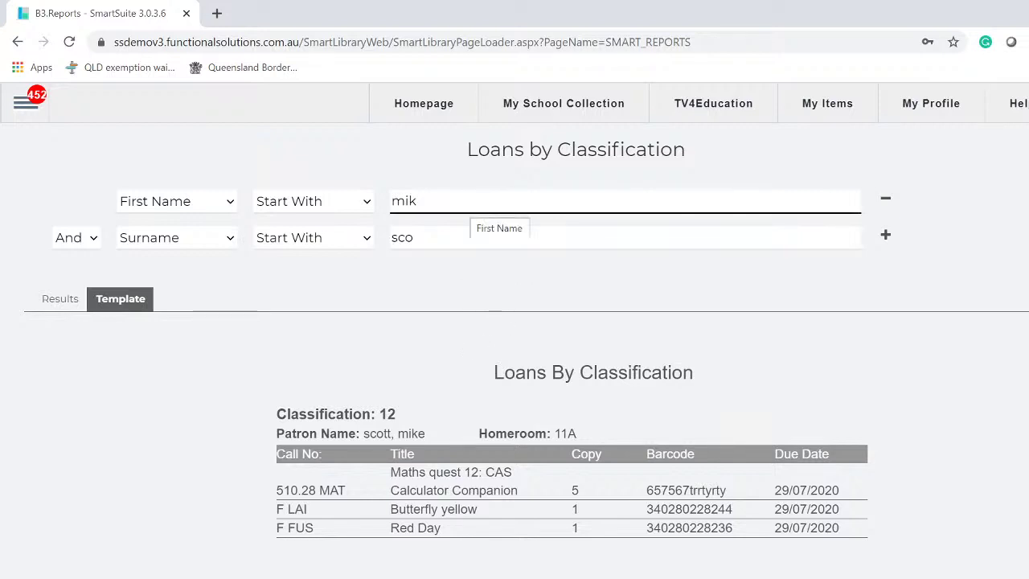
# - Clear the search values of the First Name and Surname conditions
pyautogui.click(416, 201)
pyautogui.press('BackSpace')
pyautogui.press('BackSpace')
pyautogui.press('BackSpace')
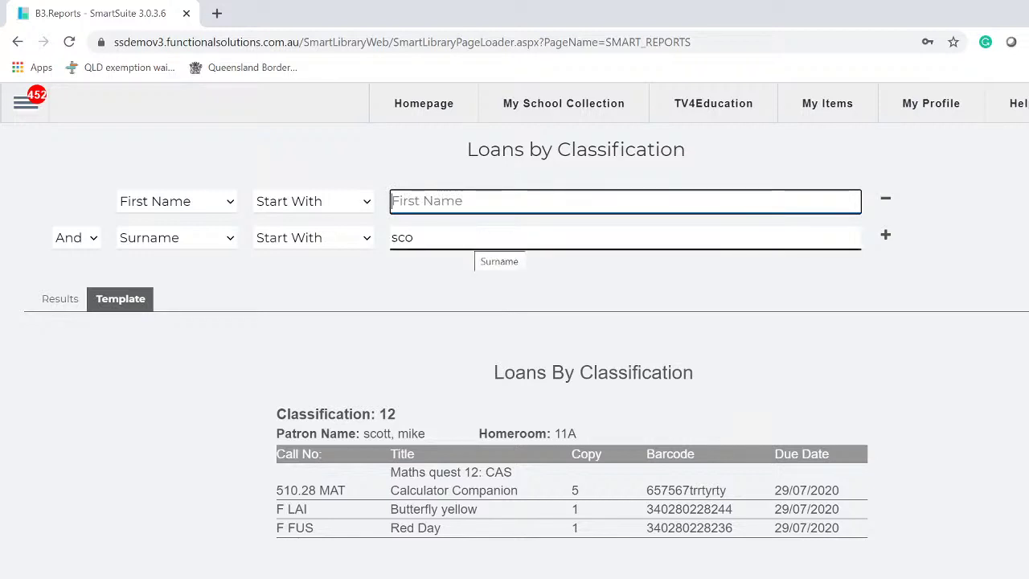
pyautogui.click(473, 238)
pyautogui.press('BackSpace')
pyautogui.press('BackSpace')
pyautogui.press('BackSpace')
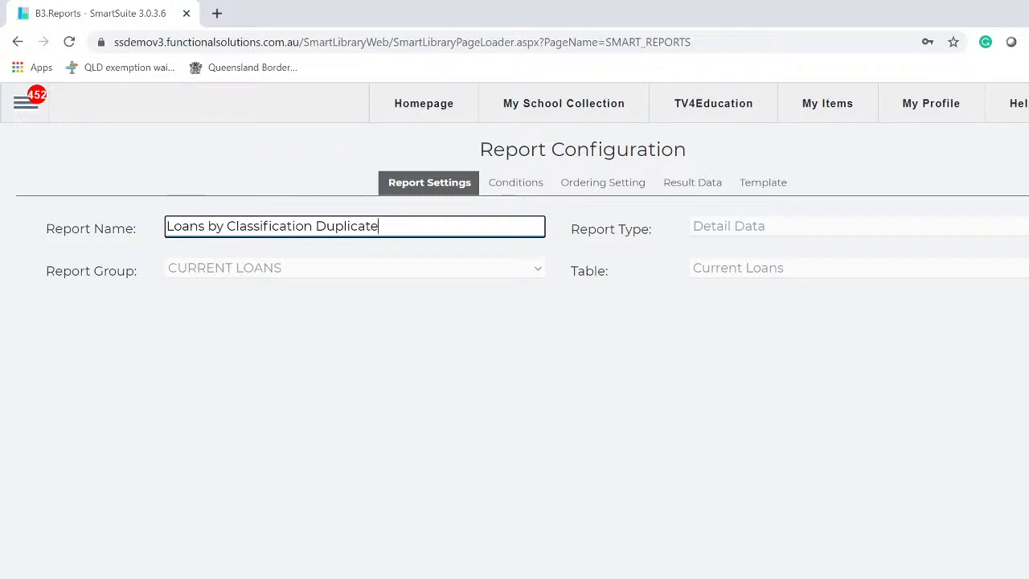
# - Rename the duplicated report "Loans by Patron first name & Surname", save it and return to the saved report list
pyautogui.hotkey('ctrl', 'a')
pyautogui.write('L')
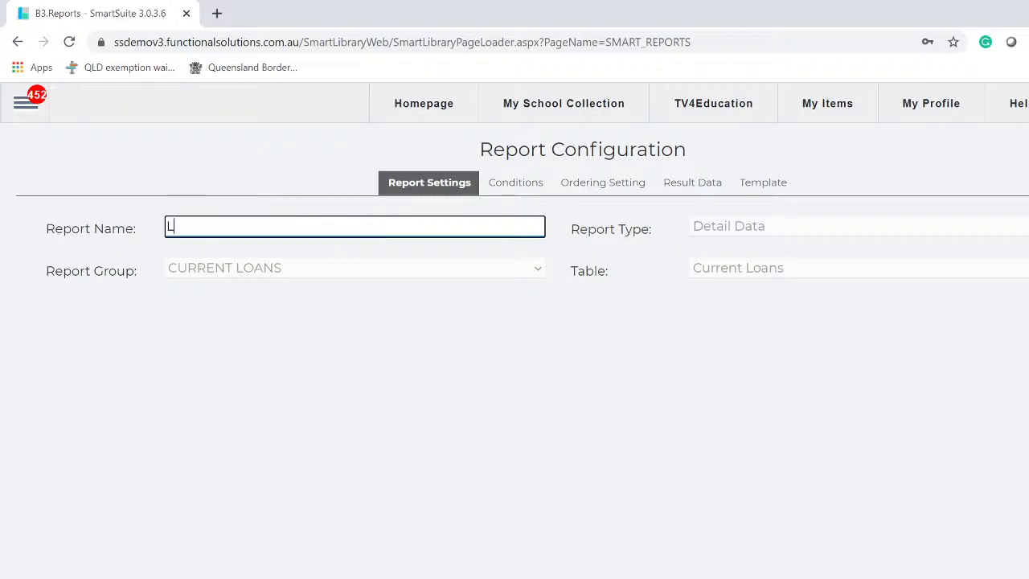
pyautogui.write('oans by Pa')
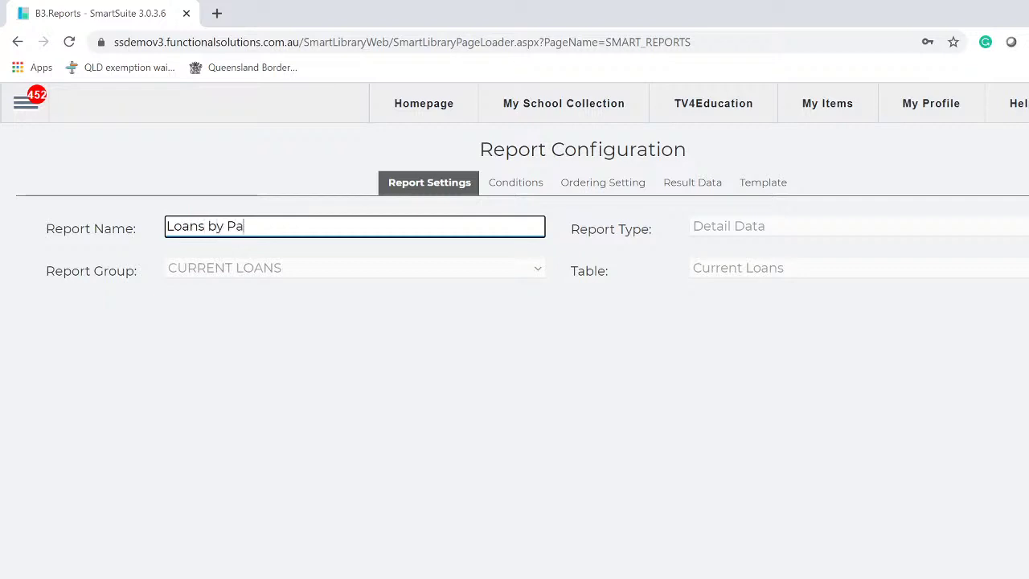
pyautogui.write('tron first name & ')
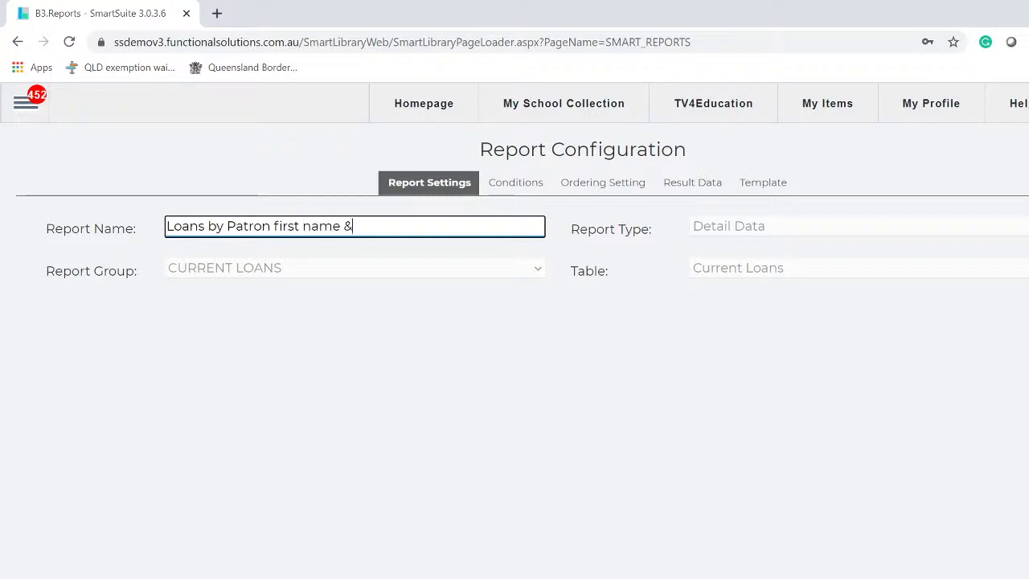
pyautogui.write('Surname')
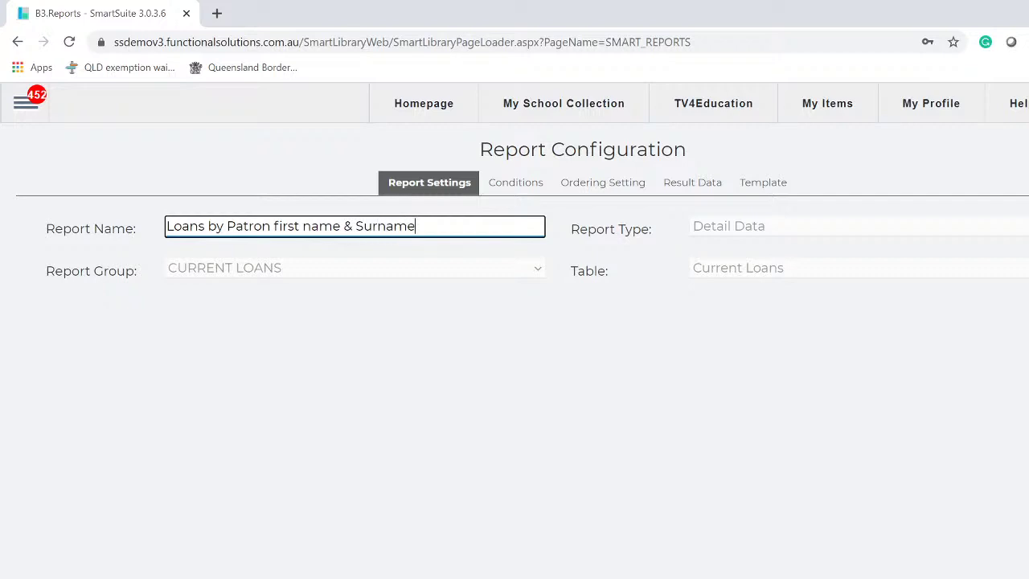
pyautogui.press('Tab')
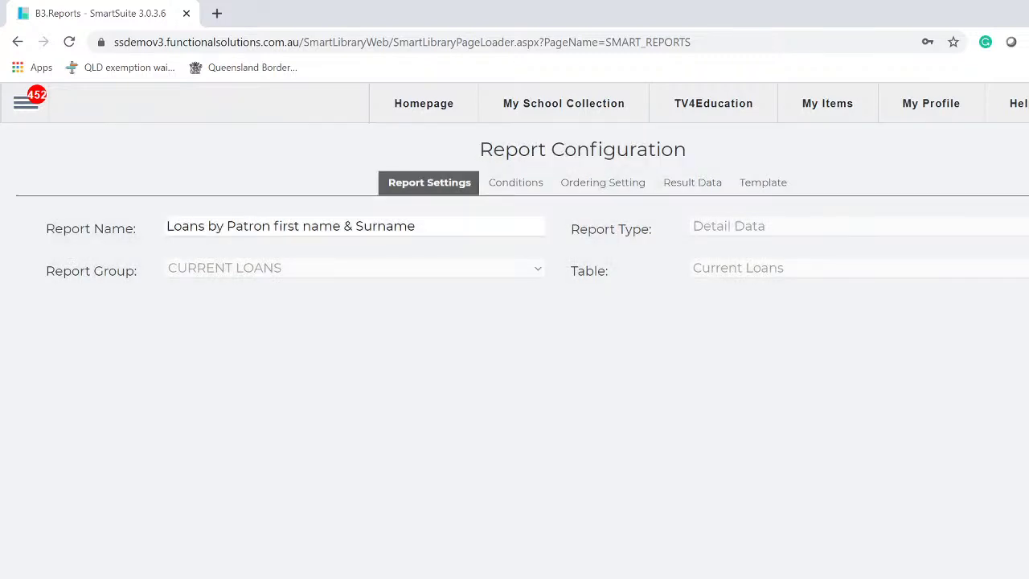
pyautogui.click(670, 133)
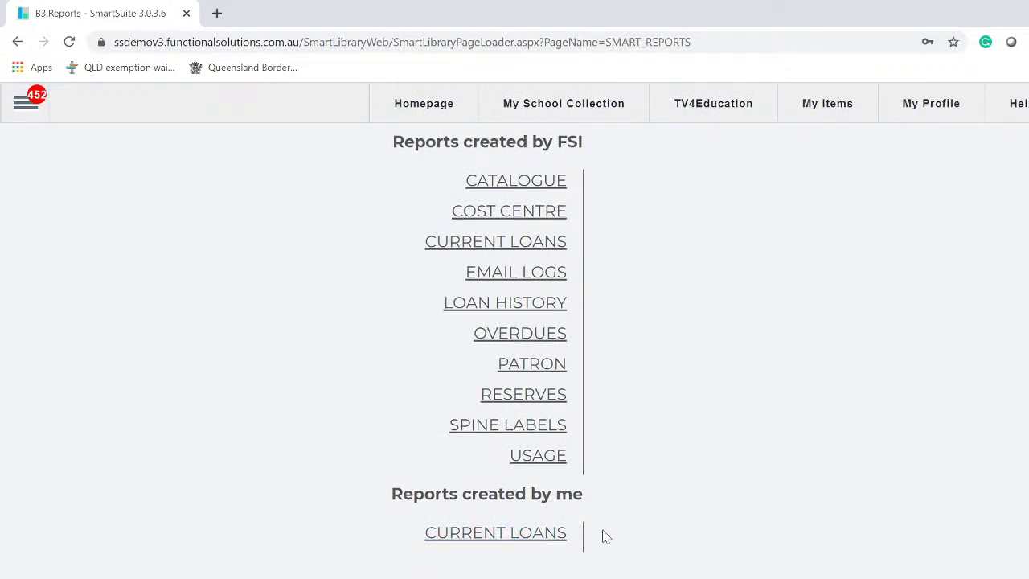
# - Open the self-created Current Loans report "Loans by Patron first name & Surname" and run it with its saved conditions
pyautogui.click(478, 535)
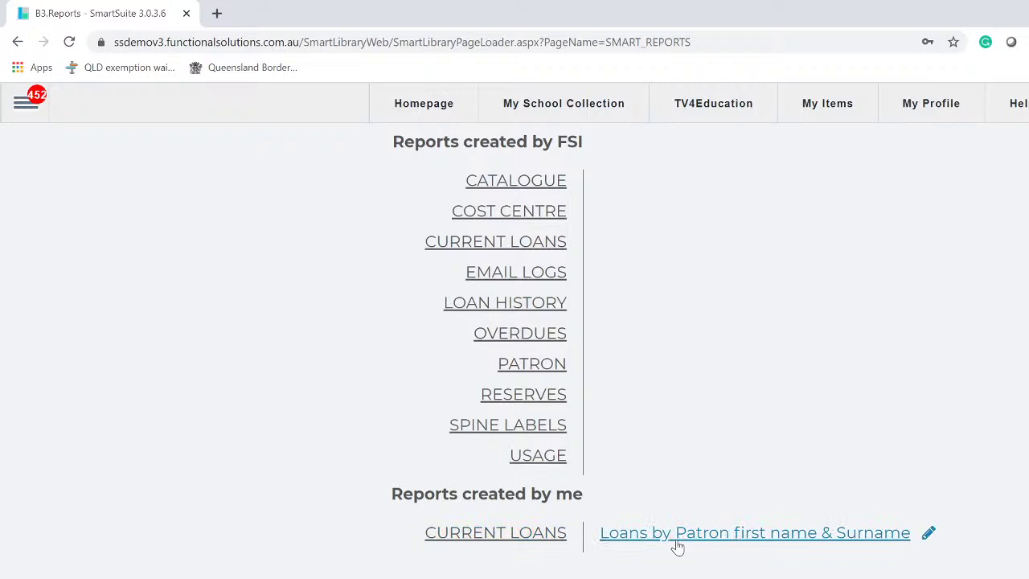
pyautogui.click(796, 540)
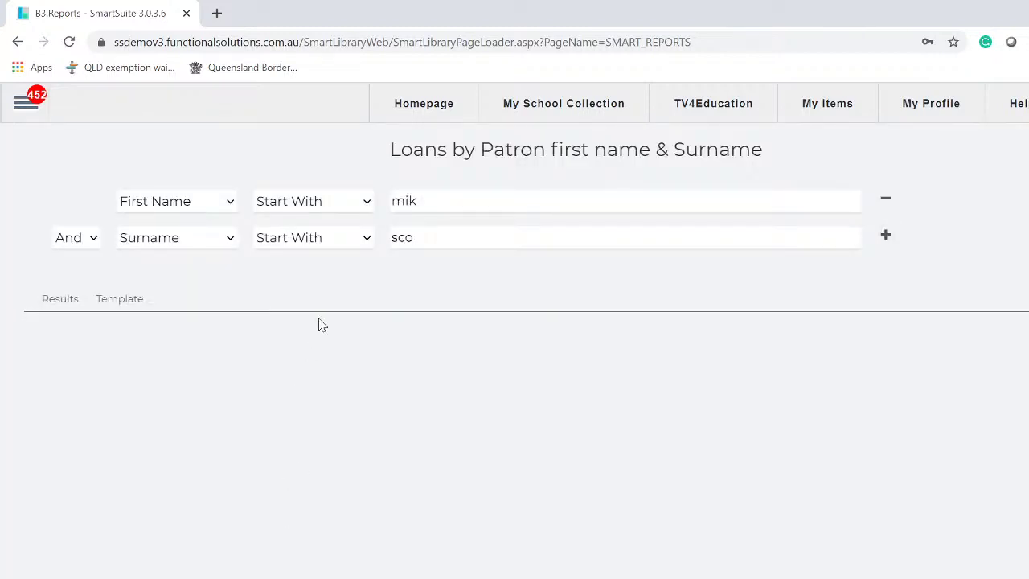
pyautogui.moveTo(441, 200); pyautogui.dragTo(390, 203)
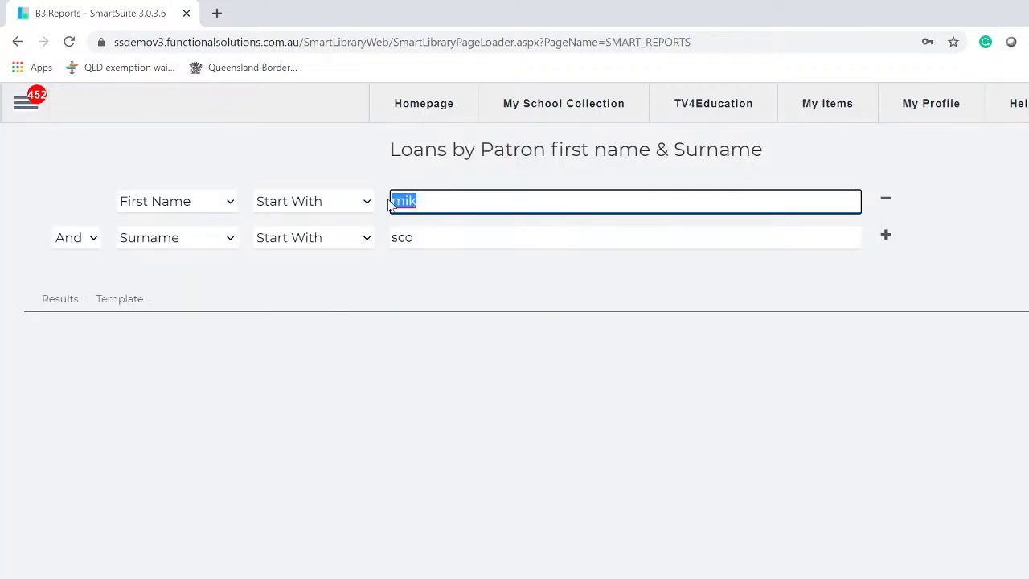
pyautogui.moveTo(413, 237); pyautogui.dragTo(386, 243)
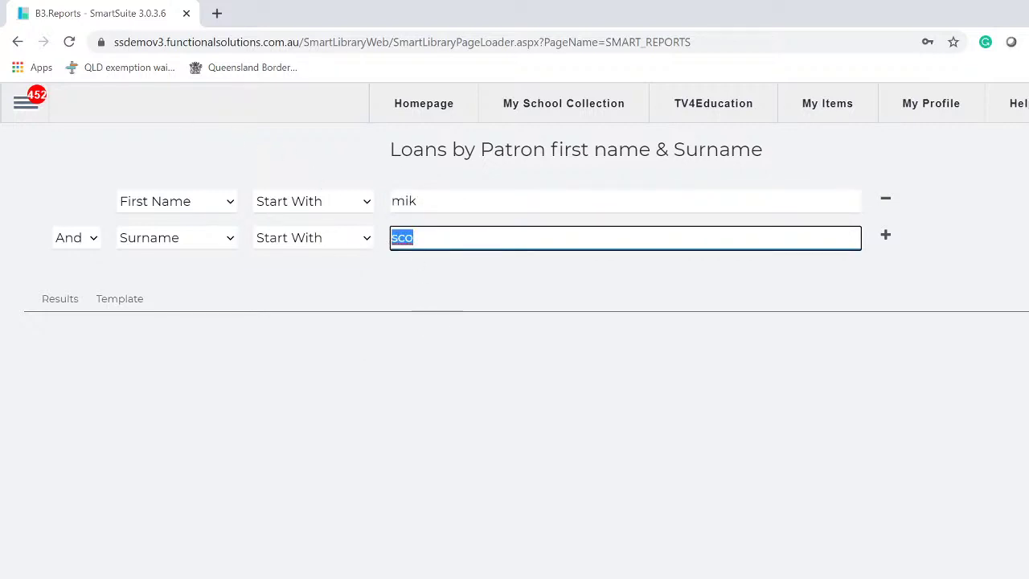
pyautogui.press('Return')
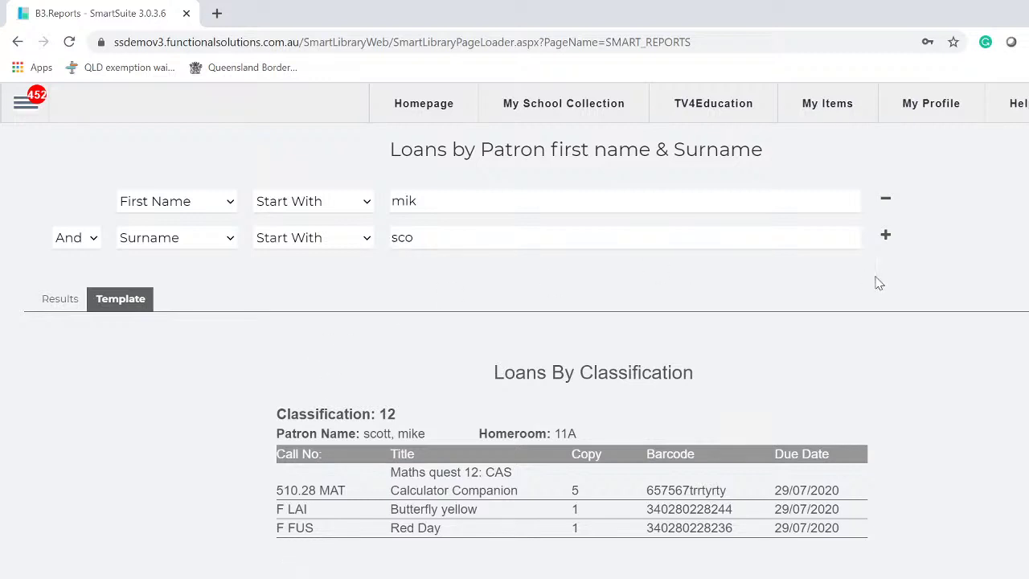
# - Add a third condition, And Call Number Start With "f", and run the report
pyautogui.click(884, 239)
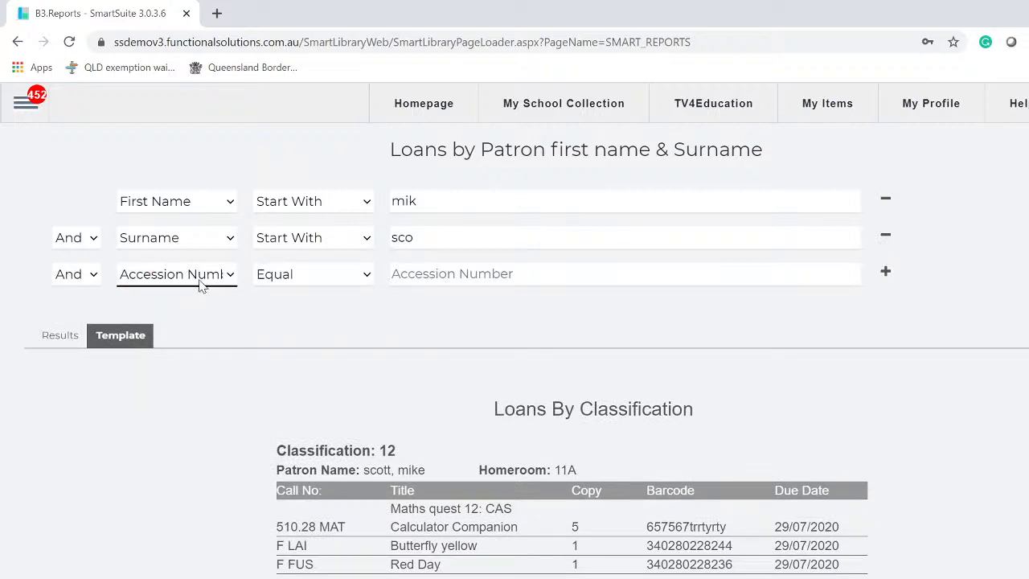
pyautogui.click(229, 277)
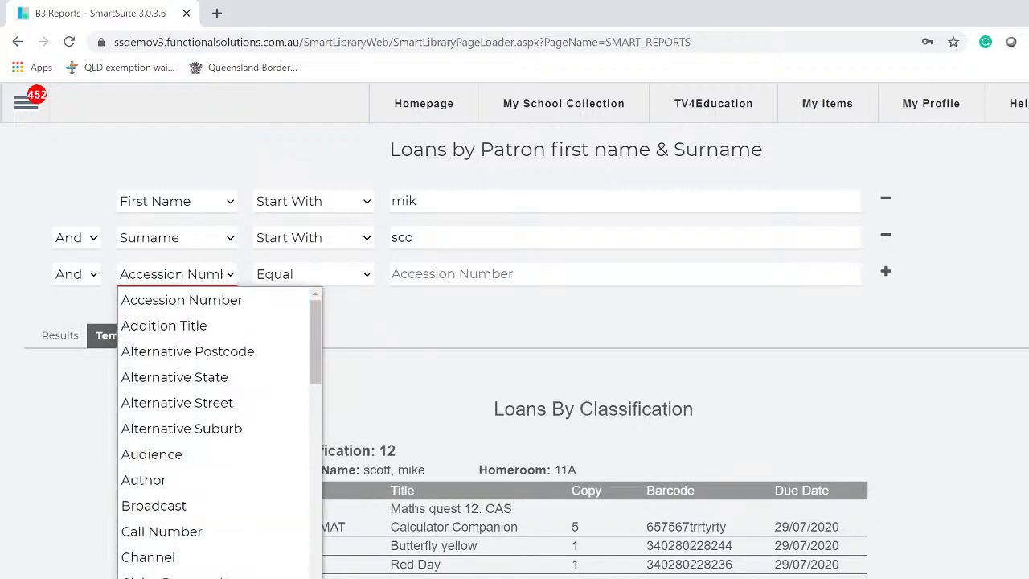
pyautogui.scroll(-2, 213, 524)
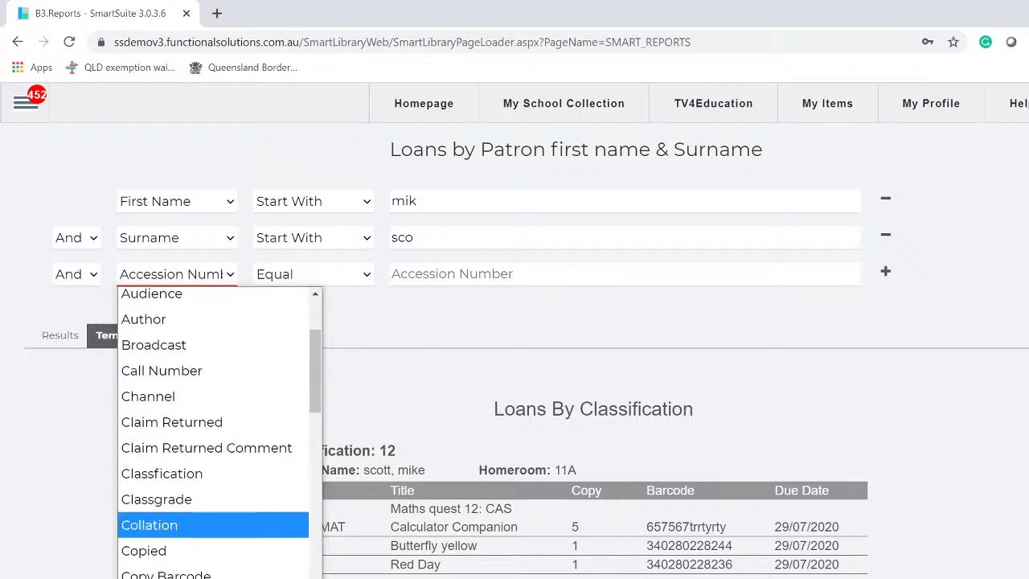
pyautogui.click(144, 371)
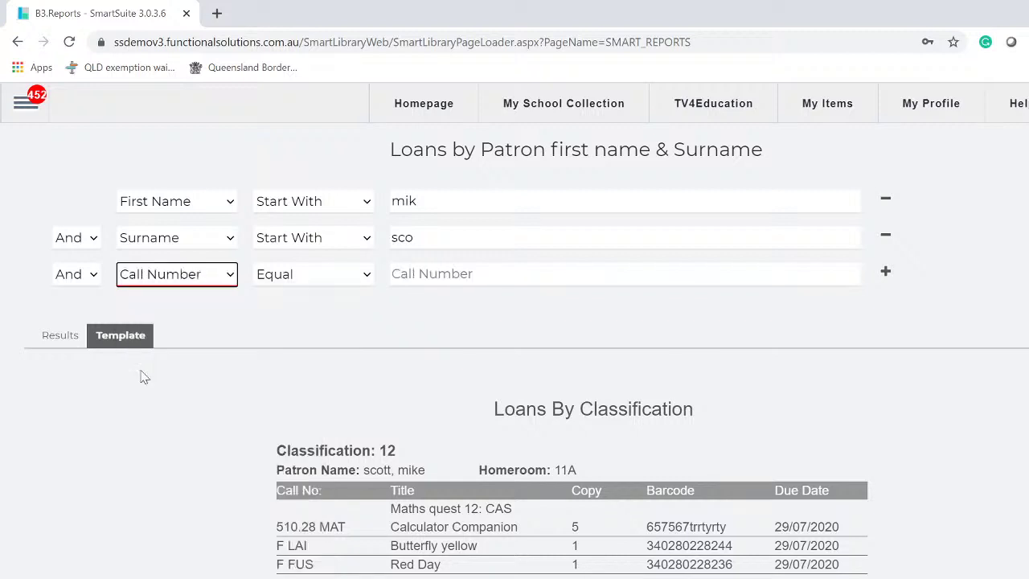
pyautogui.click(359, 274)
pyautogui.click(322, 325)
pyautogui.click(399, 277)
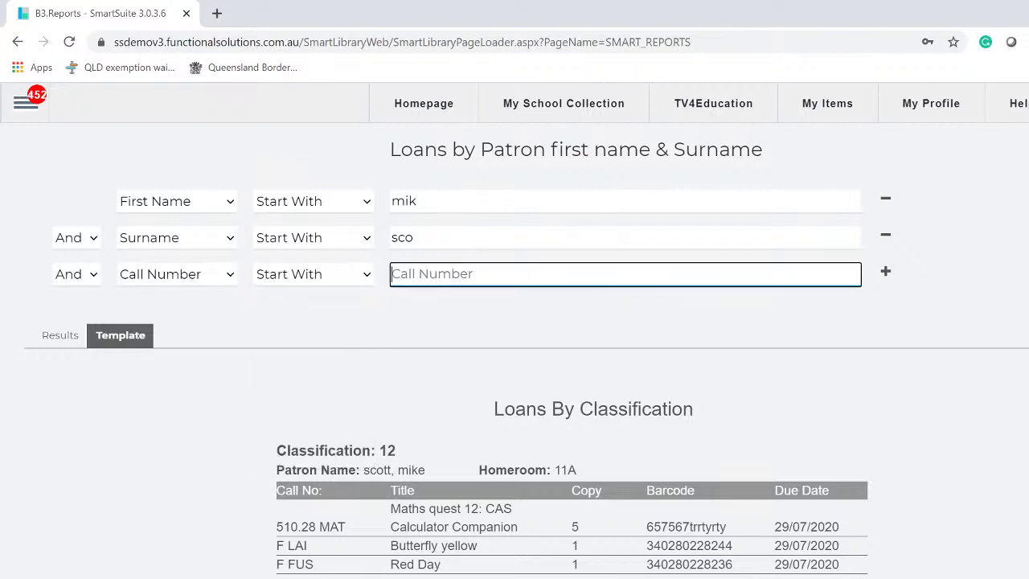
pyautogui.write('f')
pyautogui.press('Return')
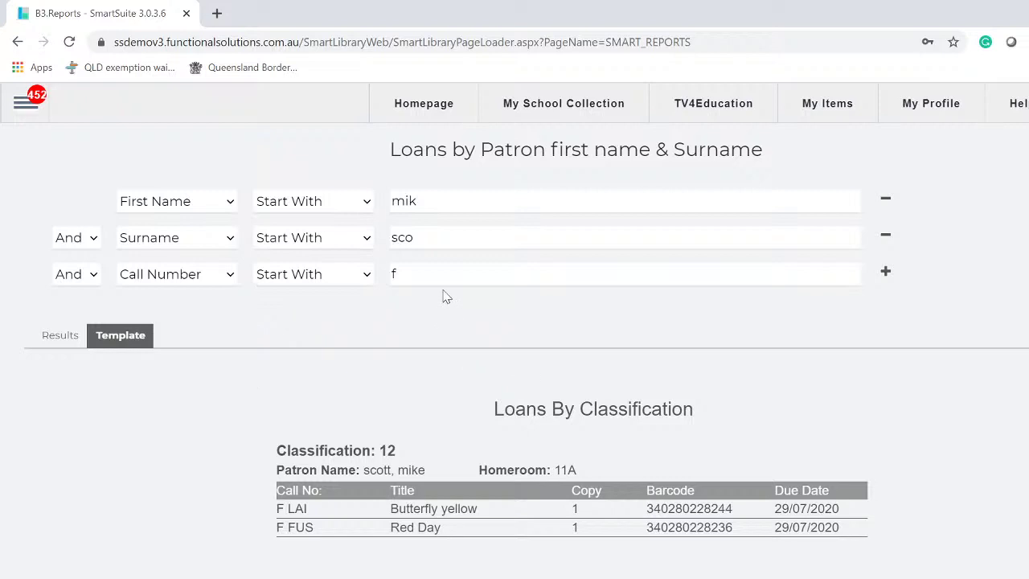
# - Clear the Surname and First Name values, run the report by call number only and look through the listed loans
pyautogui.moveTo(426, 239); pyautogui.dragTo(341, 233)
pyautogui.press('BackSpace')
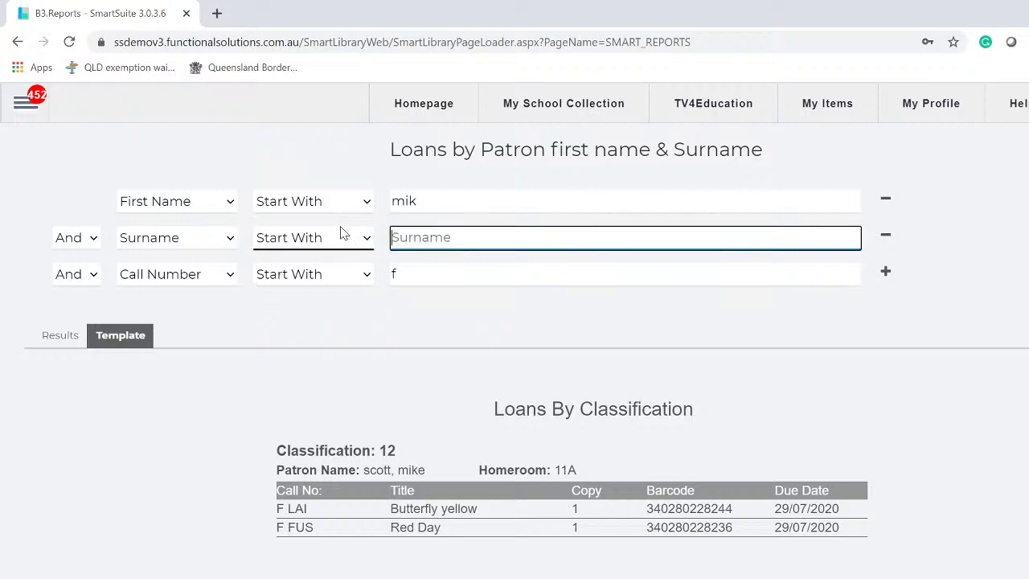
pyautogui.click(487, 199)
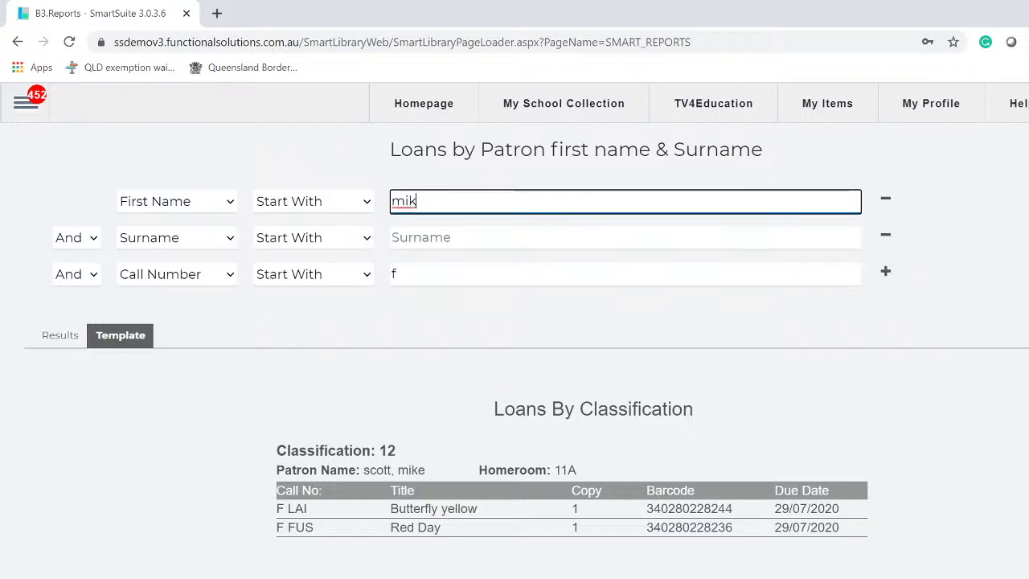
pyautogui.press('BackSpace')
pyautogui.press('BackSpace')
pyautogui.press('BackSpace')
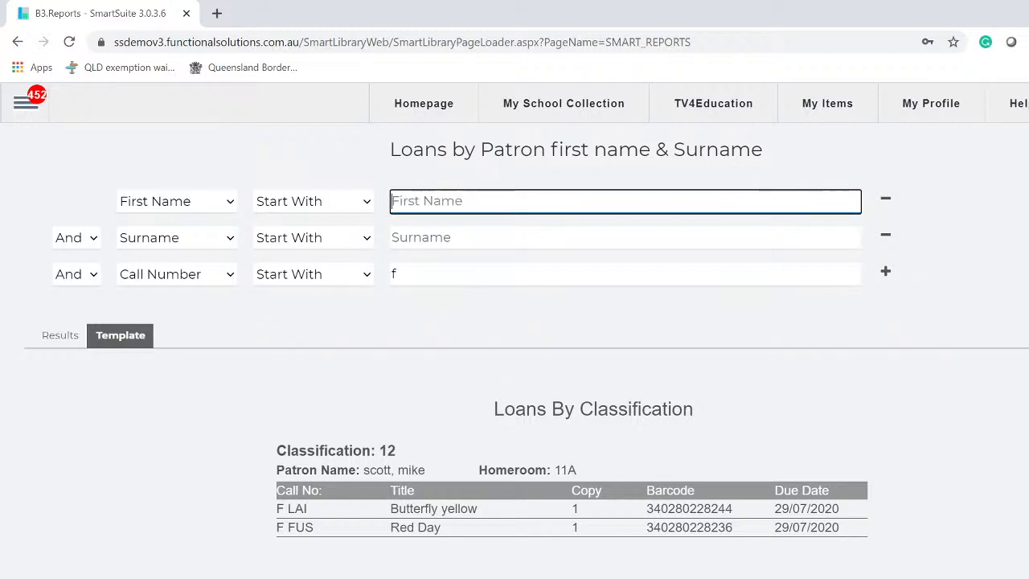
pyautogui.press('Return')
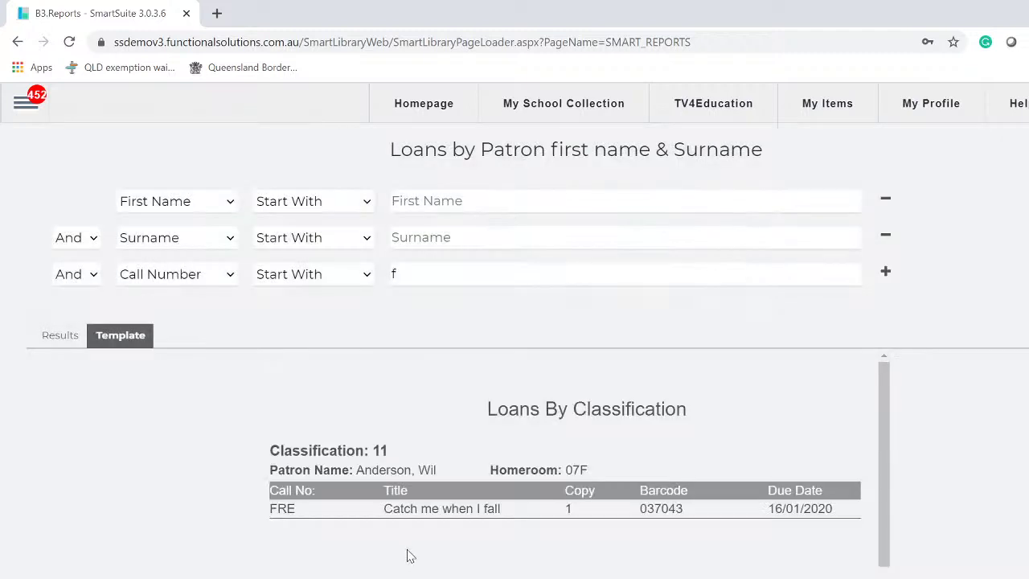
pyautogui.scroll(-10, 333, 519)
pyautogui.scroll(-5, 335, 522)
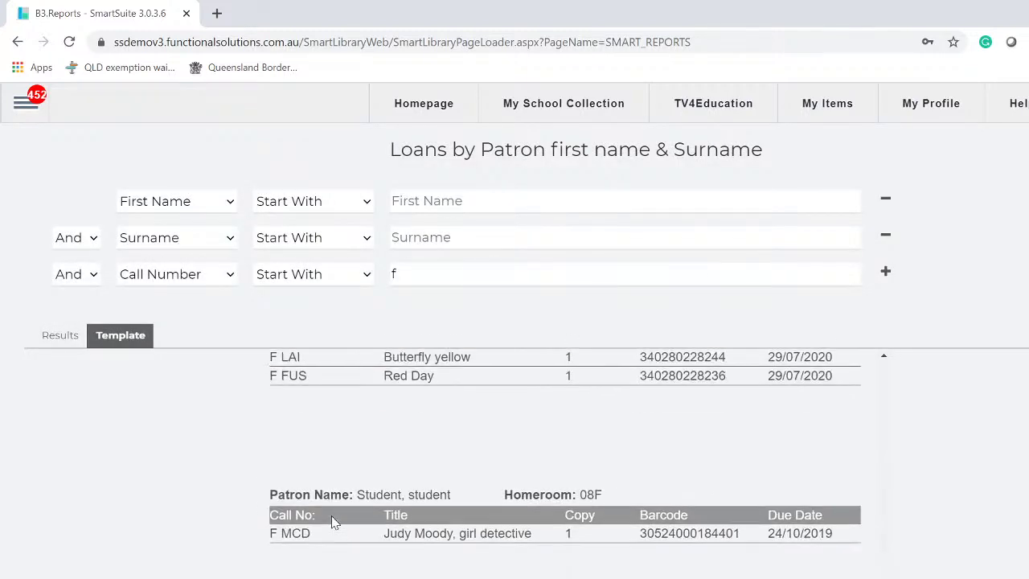
pyautogui.scroll(5, 335, 523)
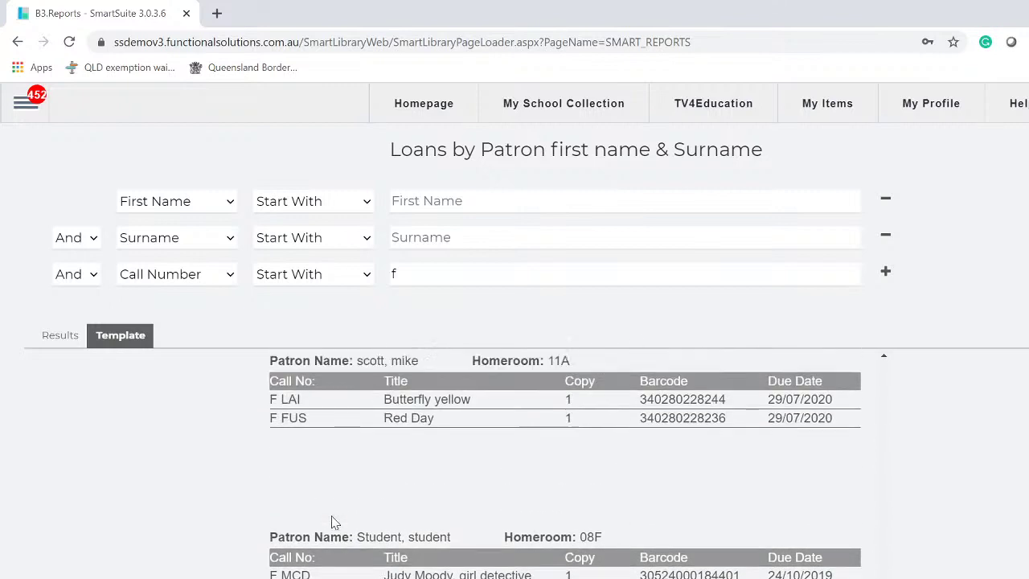
pyautogui.scroll(10, 335, 522)
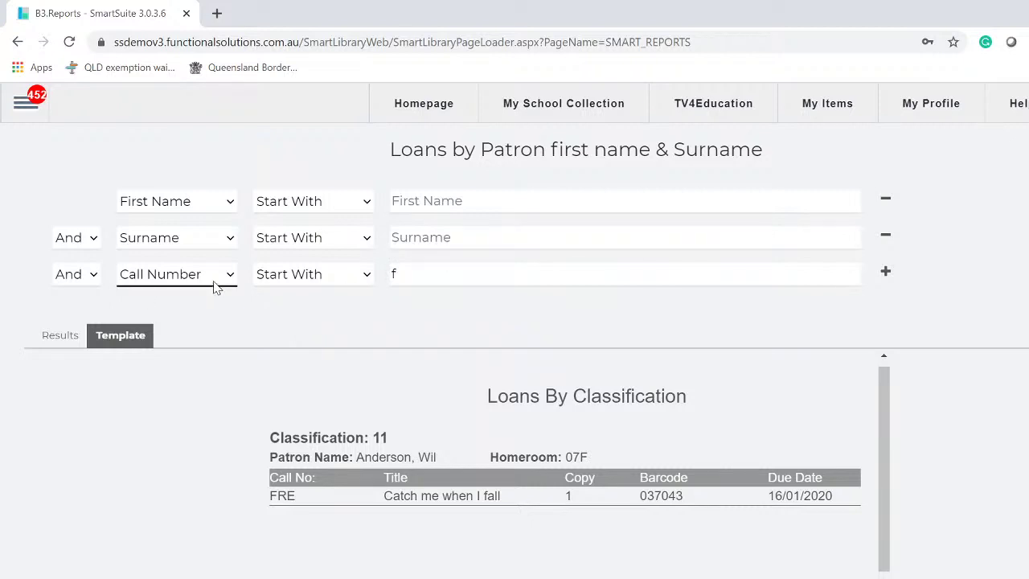
# - Leave the patron name report and go back to the saved report list
pyautogui.click(395, 274)
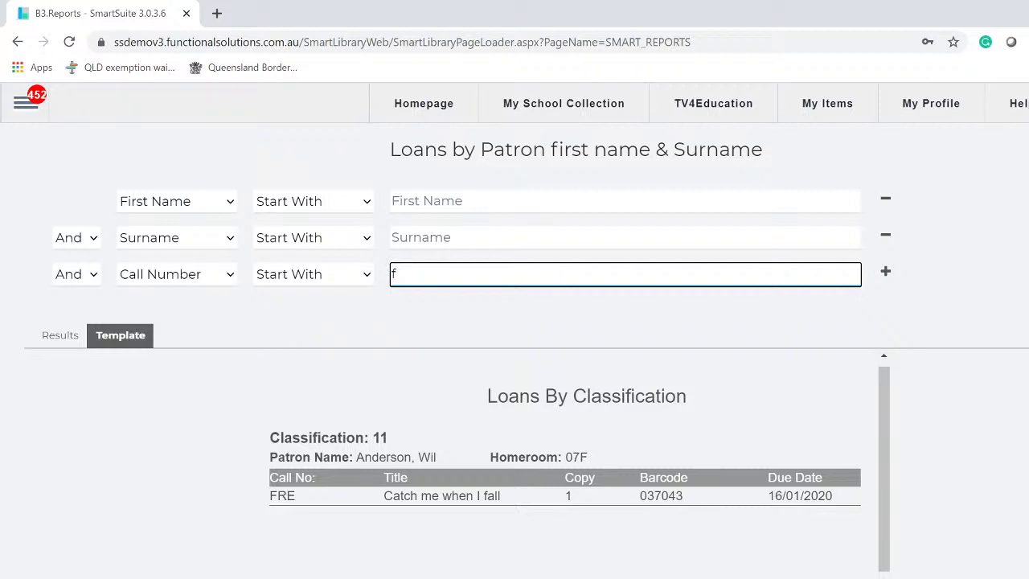
pyautogui.click(336, 577)
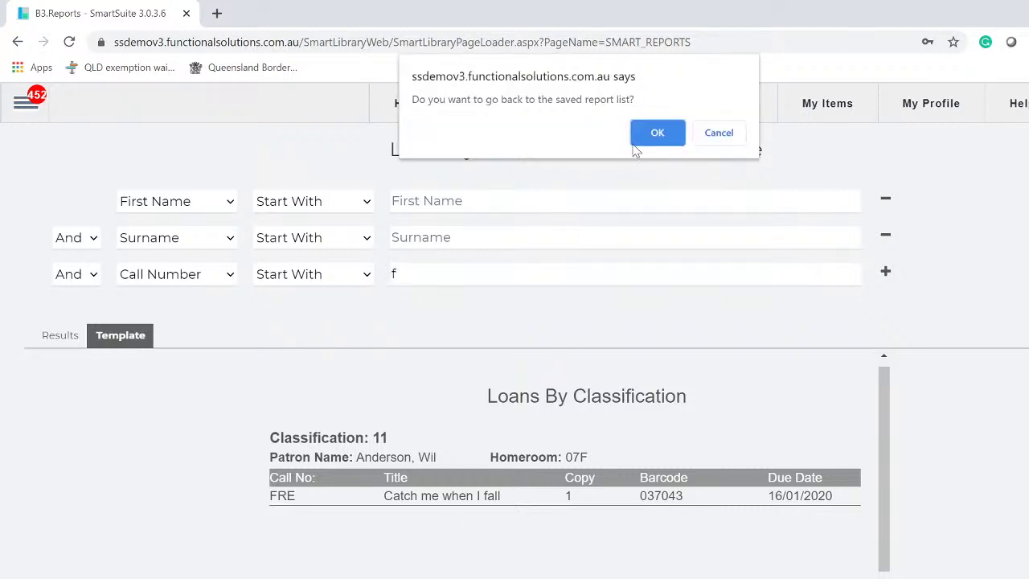
pyautogui.click(656, 132)
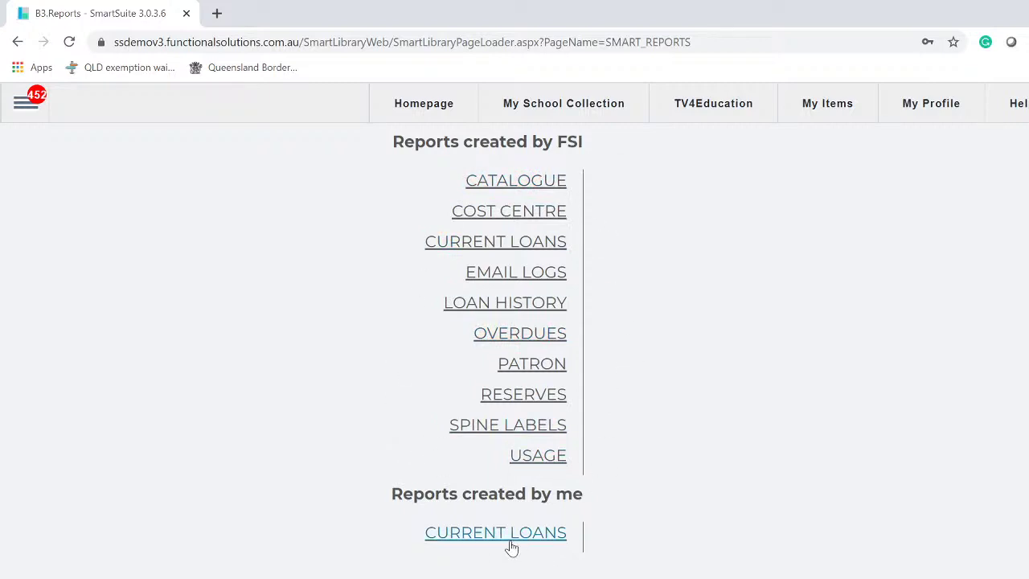
# - View the Catalogue by Media report from the FSI-created Catalogue group, then return to the saved report list
pyautogui.click(509, 187)
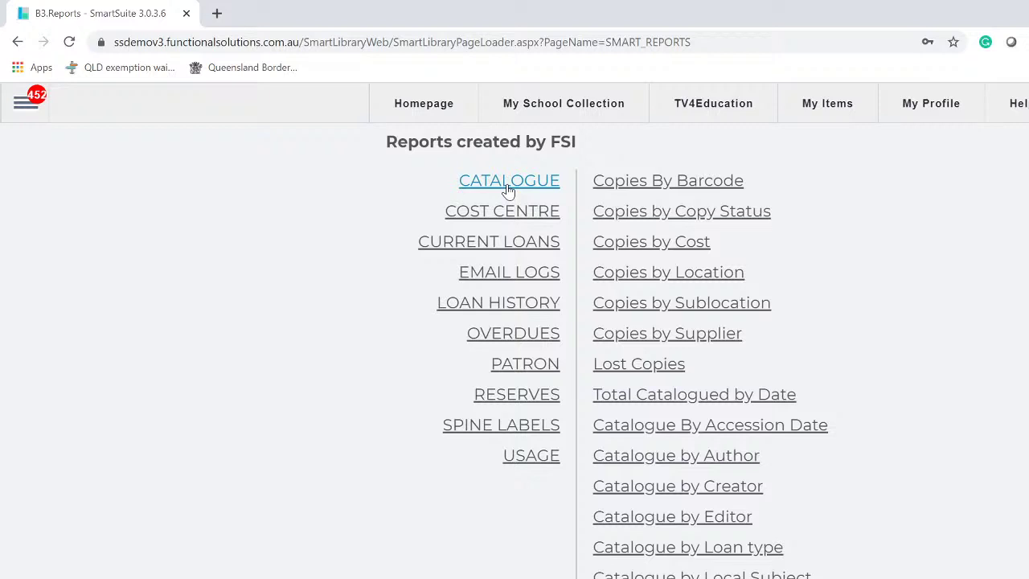
pyautogui.scroll(-2, 761, 455)
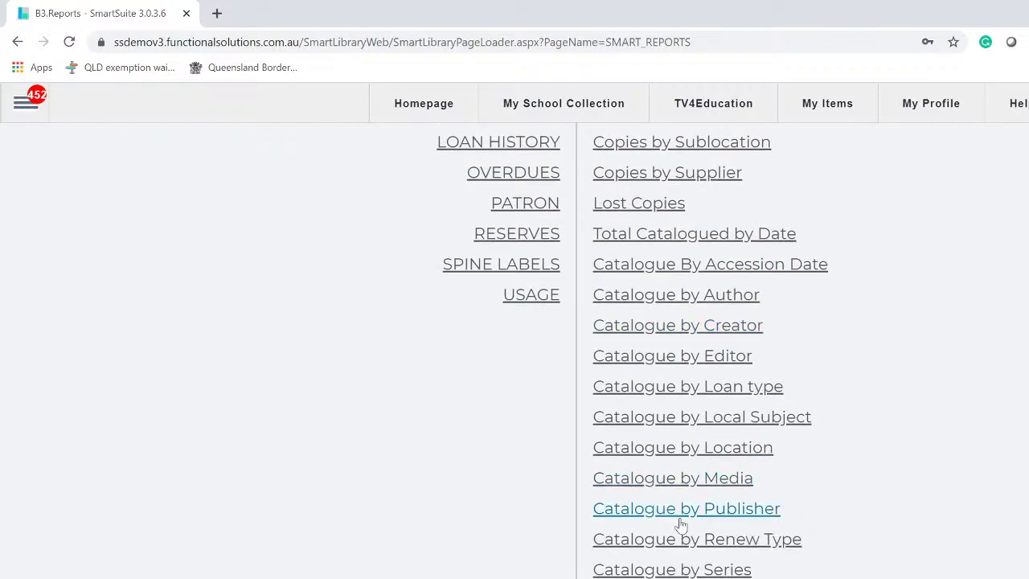
pyautogui.click(706, 480)
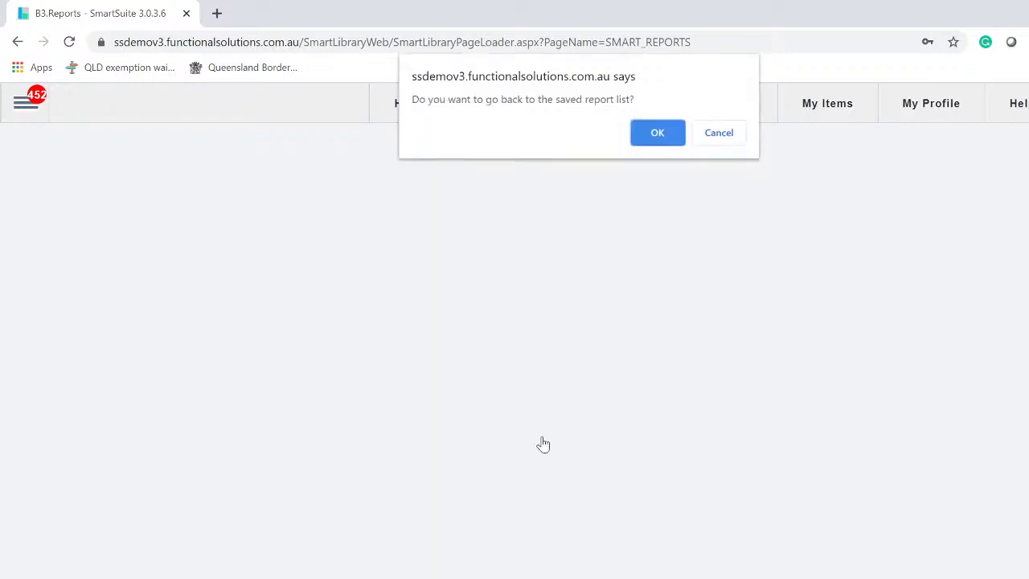
pyautogui.click(665, 132)
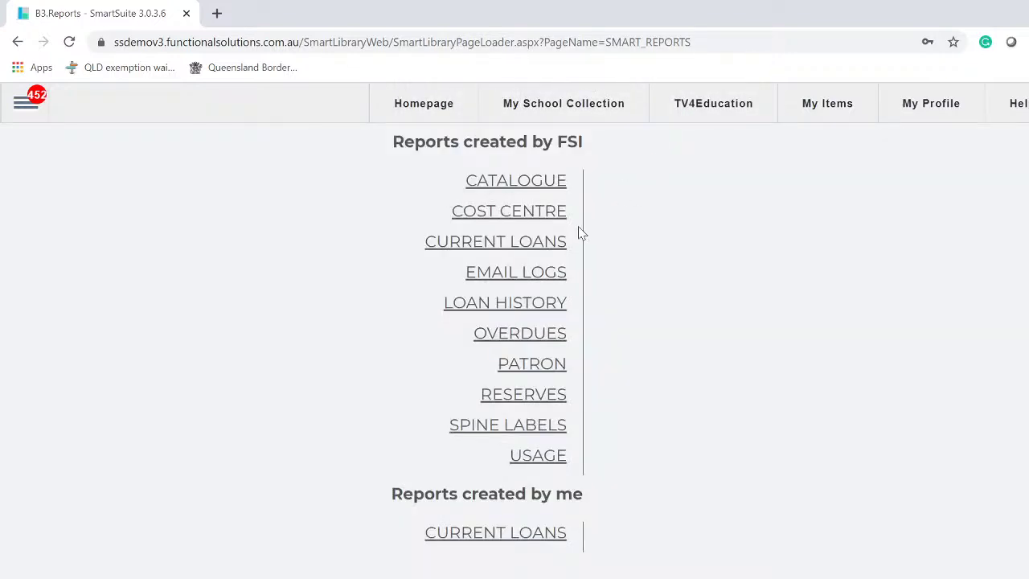
# - Open the Catalogue by Media report from the FSI-created Catalogue group and replace its Media condition value with Book
pyautogui.click(507, 176)
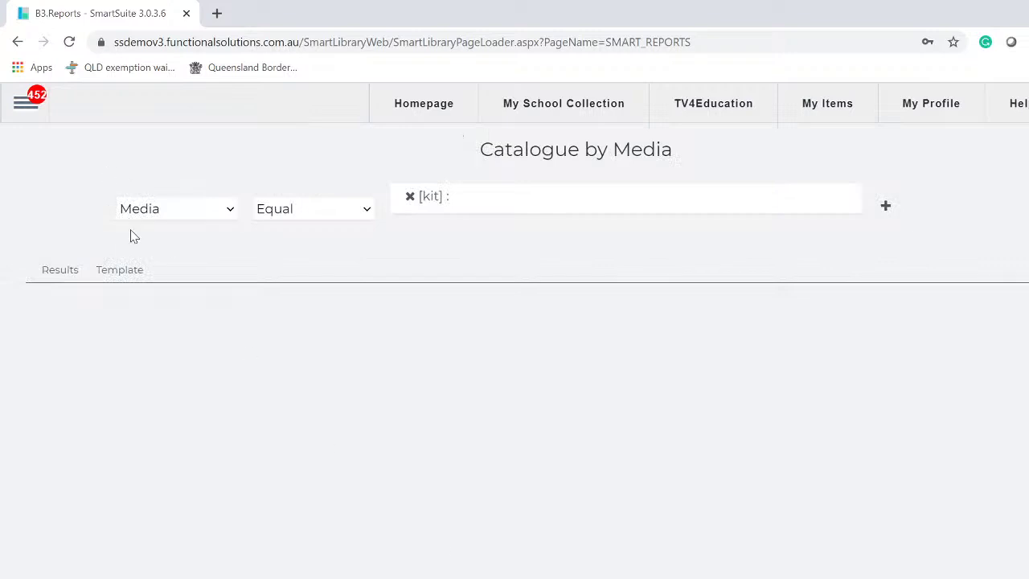
pyautogui.click(361, 209)
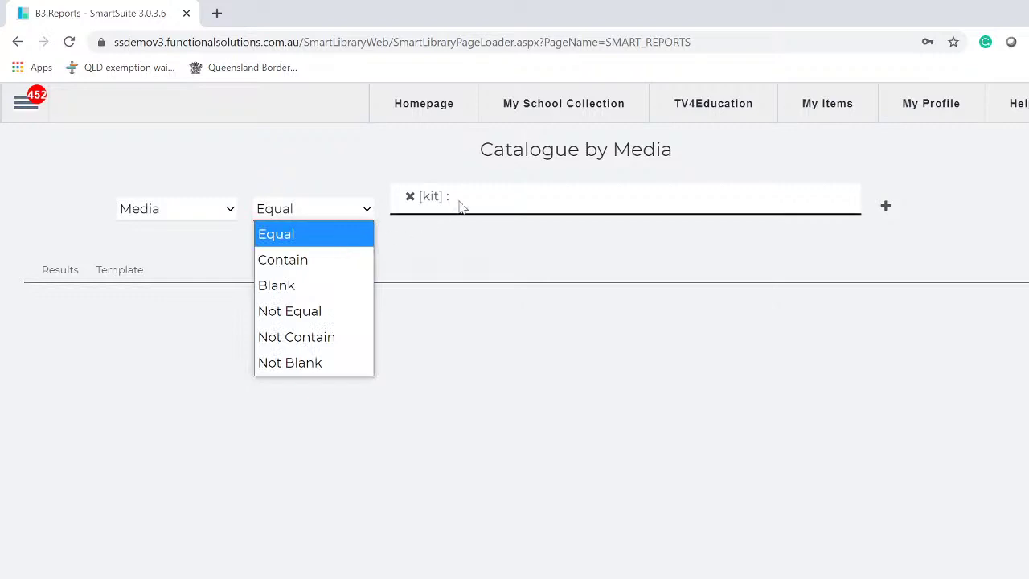
pyautogui.click(409, 205)
pyautogui.click(409, 199)
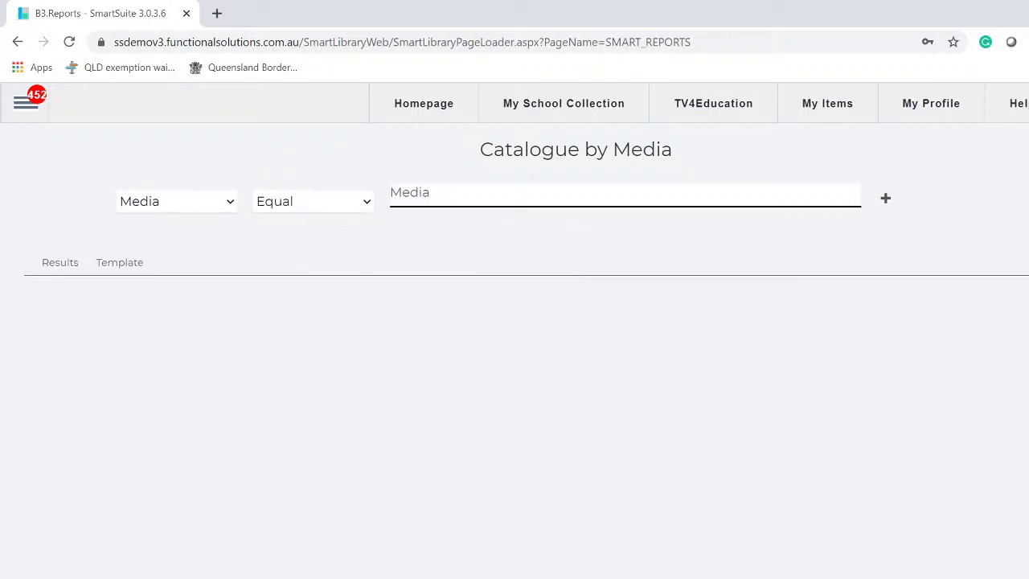
pyautogui.click(416, 200)
pyautogui.write('b')
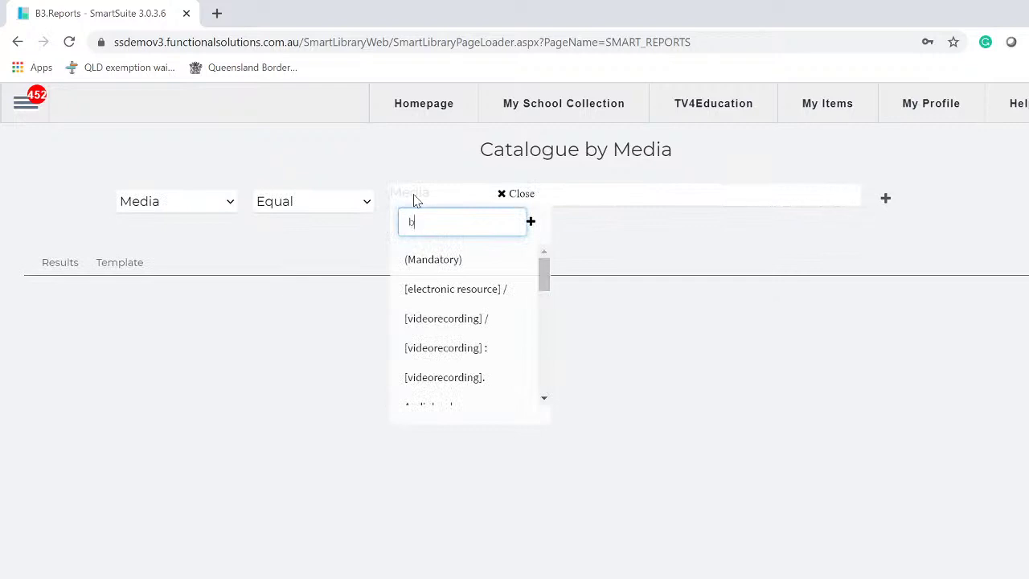
pyautogui.click(428, 261)
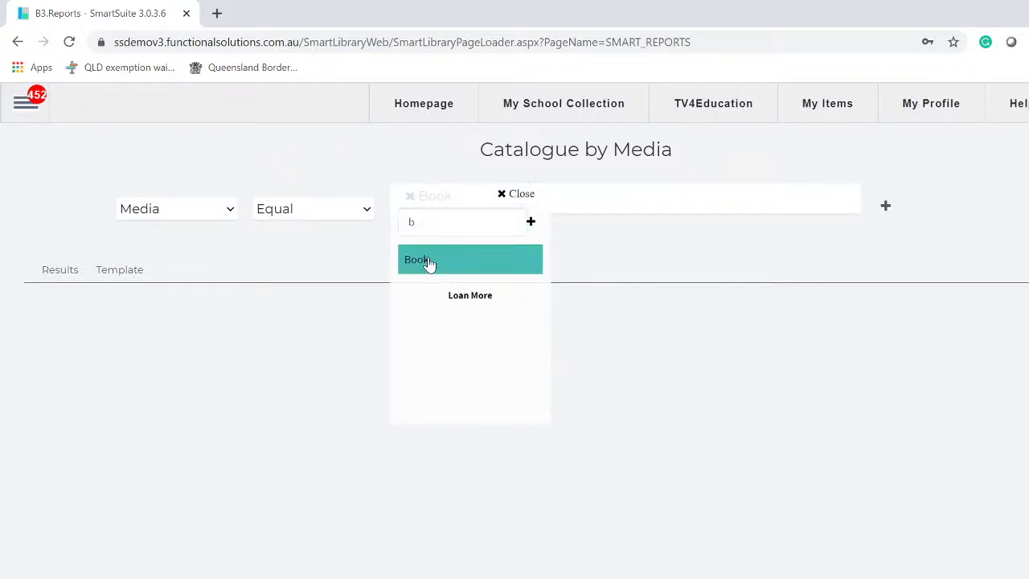
pyautogui.click(776, 399)
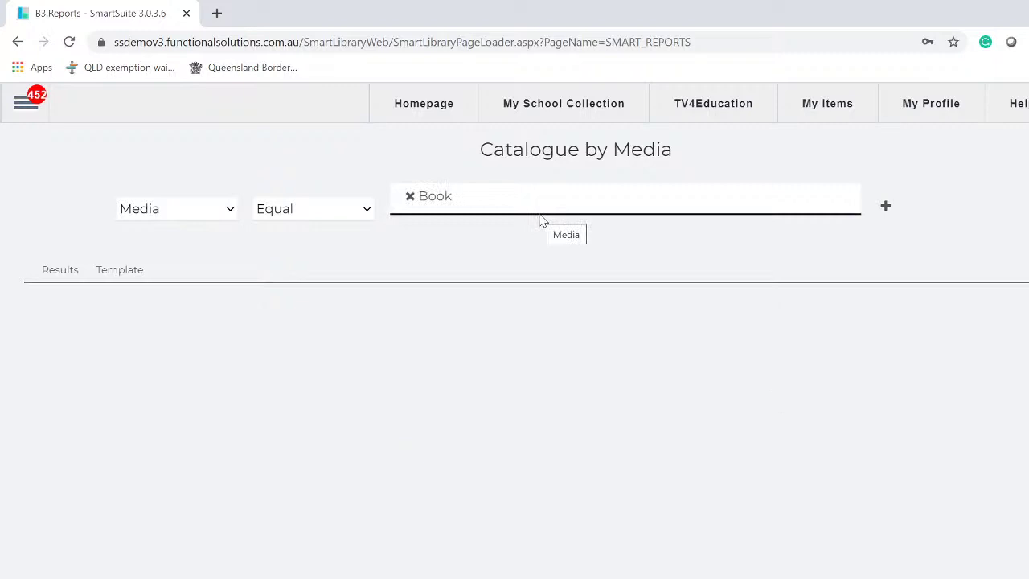
# - Add a second condition, And Call Number Start With "f", and run the report
pyautogui.click(885, 208)
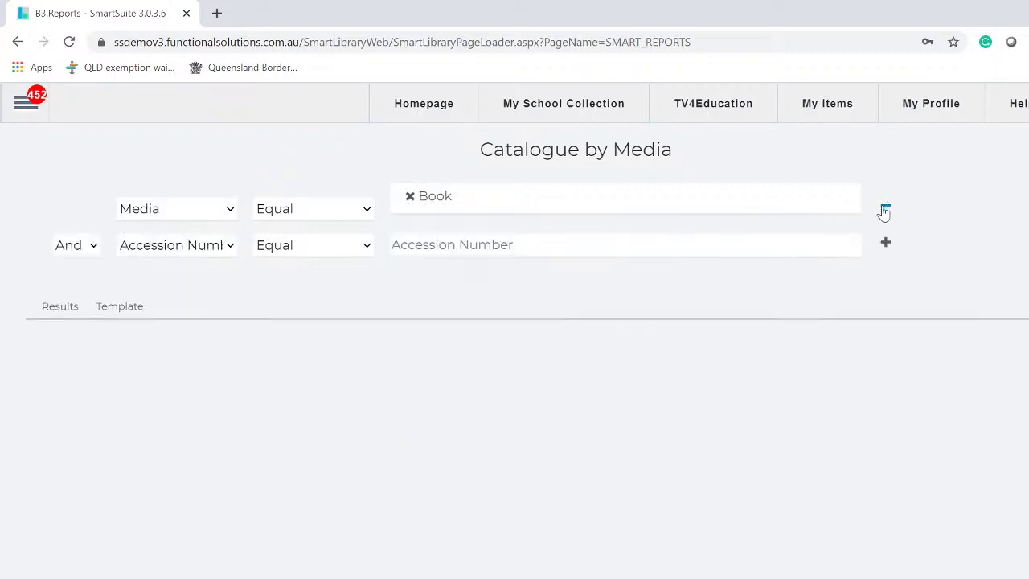
pyautogui.click(230, 252)
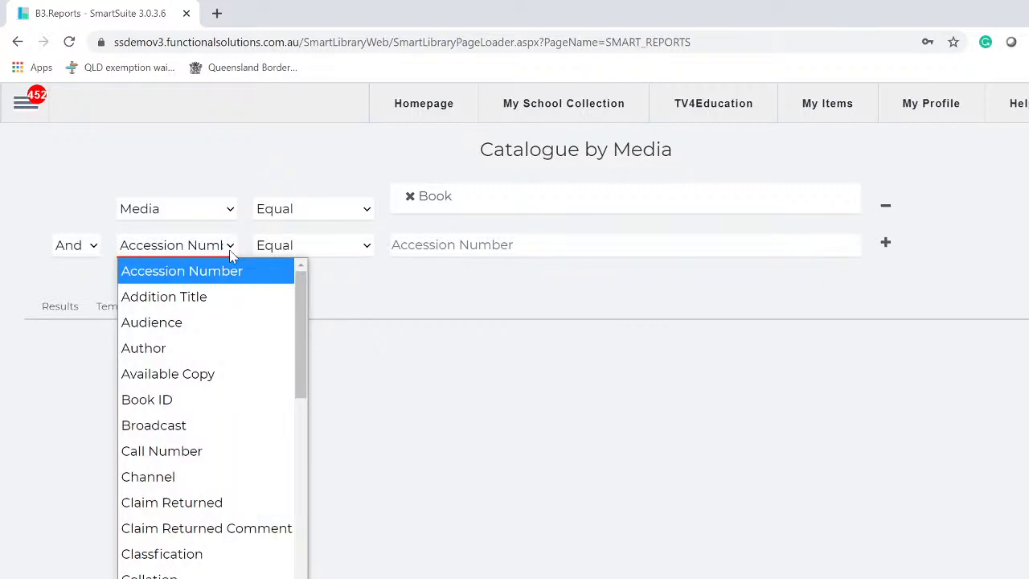
pyautogui.click(175, 451)
pyautogui.click(316, 251)
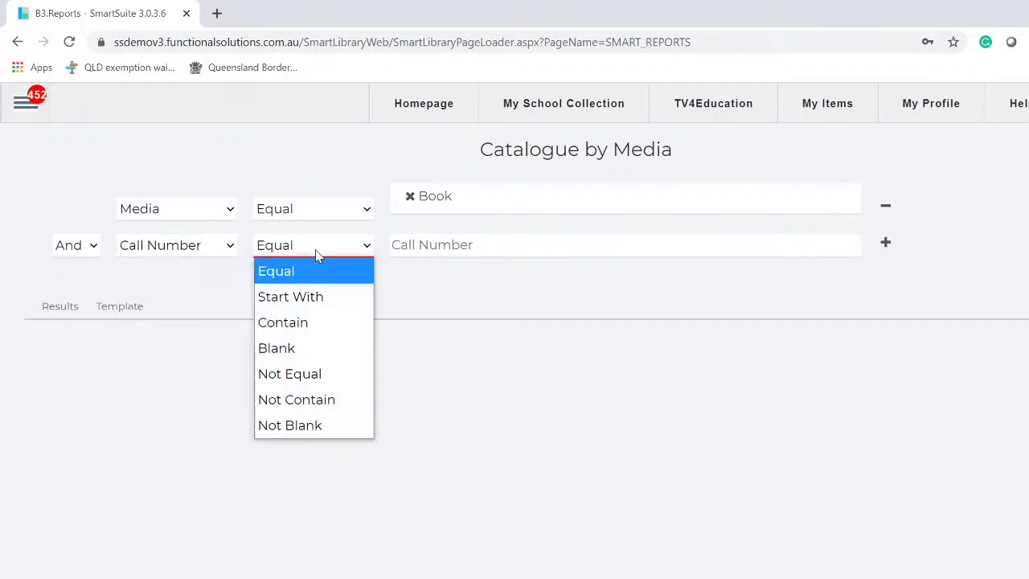
pyautogui.click(303, 298)
pyautogui.press('Tab')
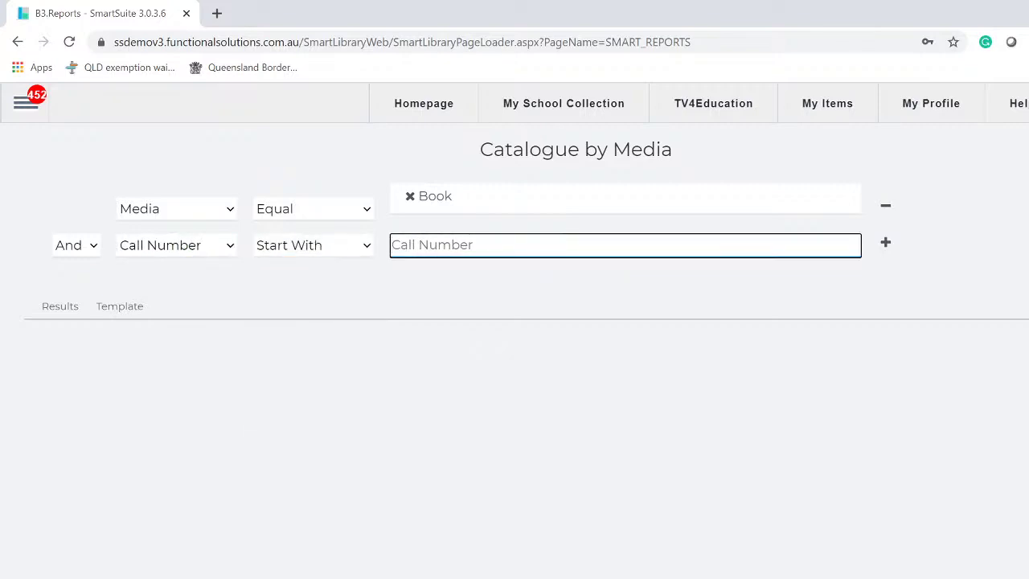
pyautogui.write('f')
pyautogui.press('Return')
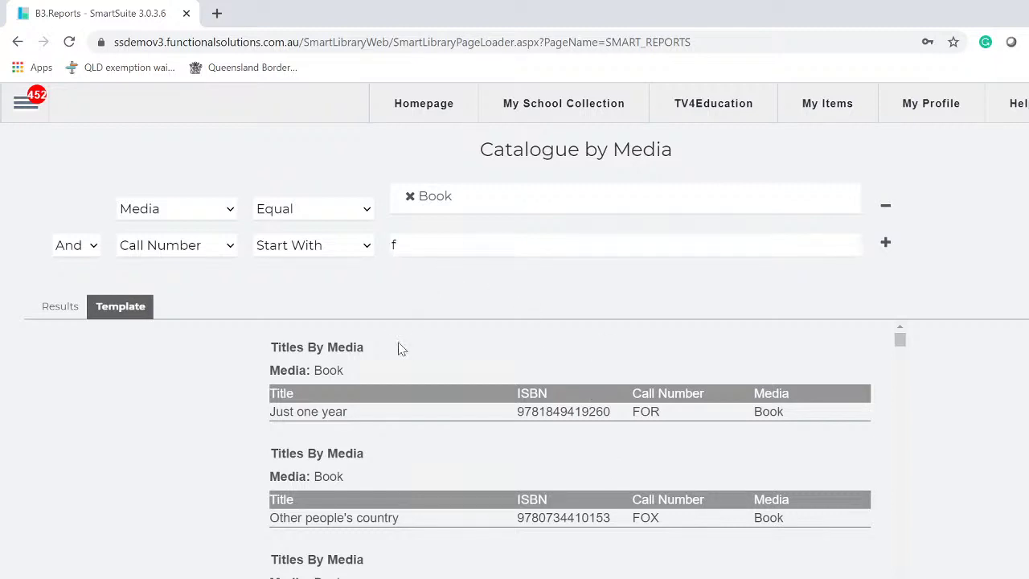
# - Look through the book titles and call numbers listed in the report output
pyautogui.scroll(-4, 506, 489)
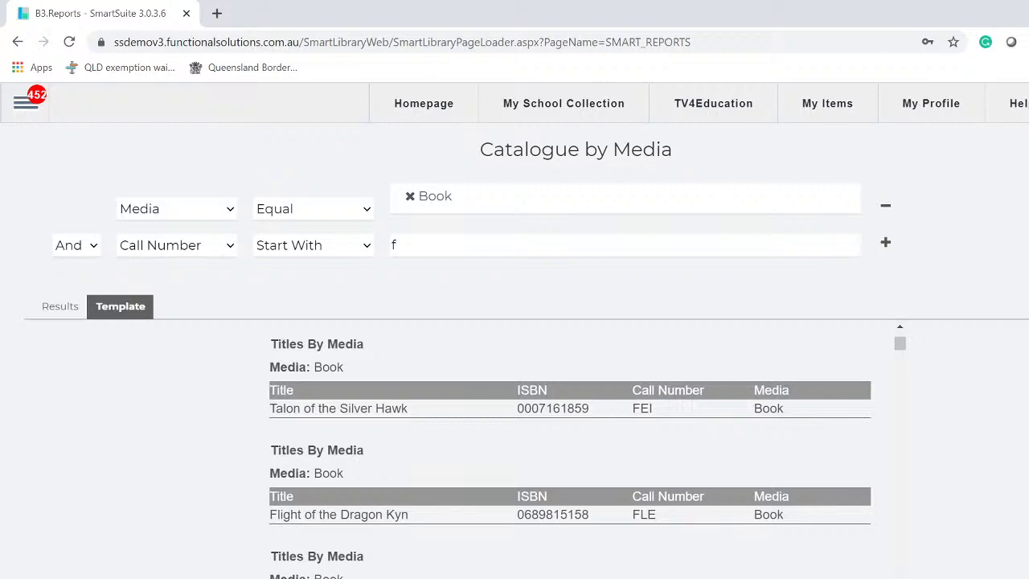
pyautogui.scroll(2, 459, 506)
pyautogui.scroll(-6, 425, 443)
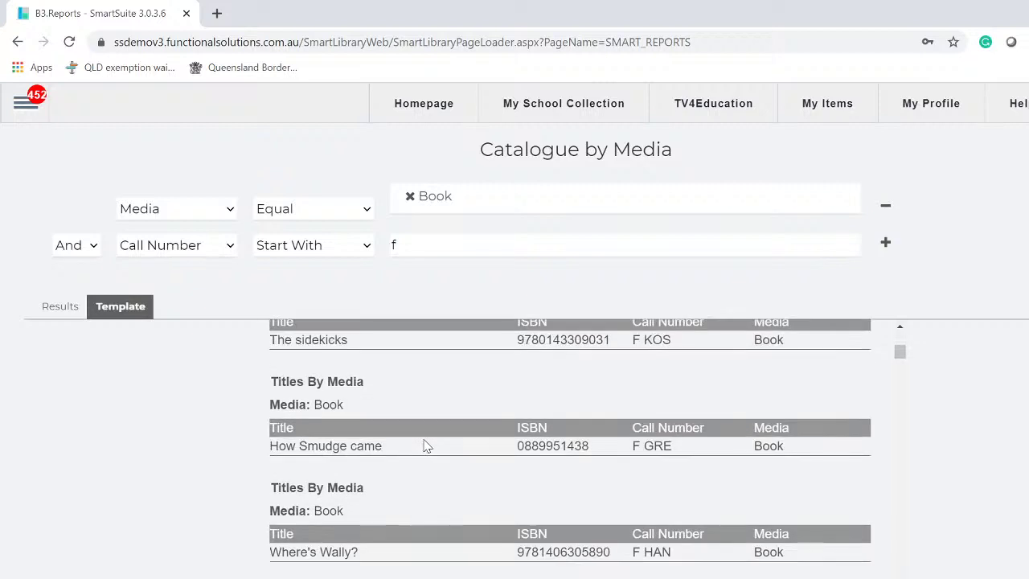
pyautogui.scroll(-5, 423, 441)
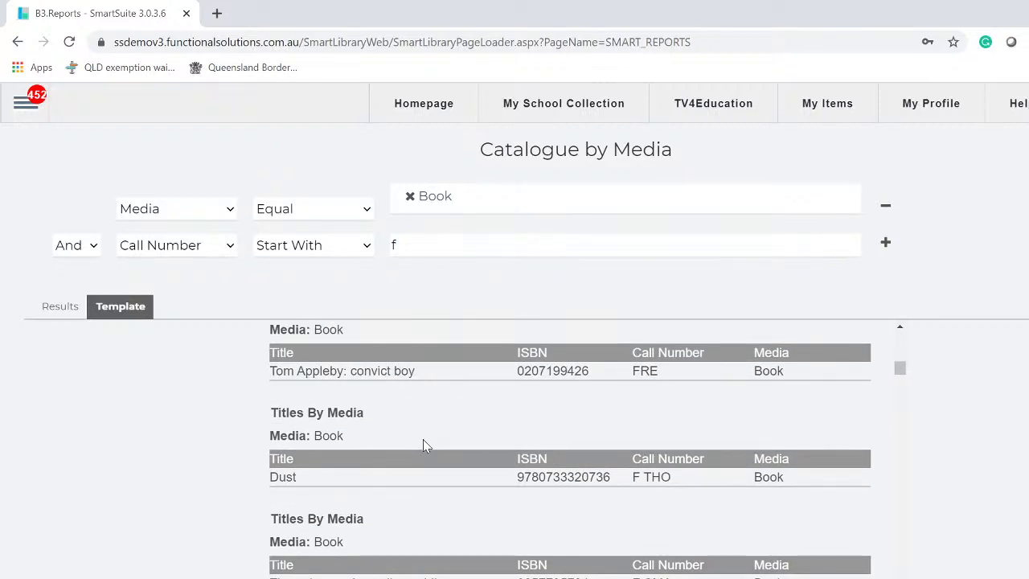
pyautogui.scroll(-3, 424, 440)
pyautogui.scroll(-3, 423, 439)
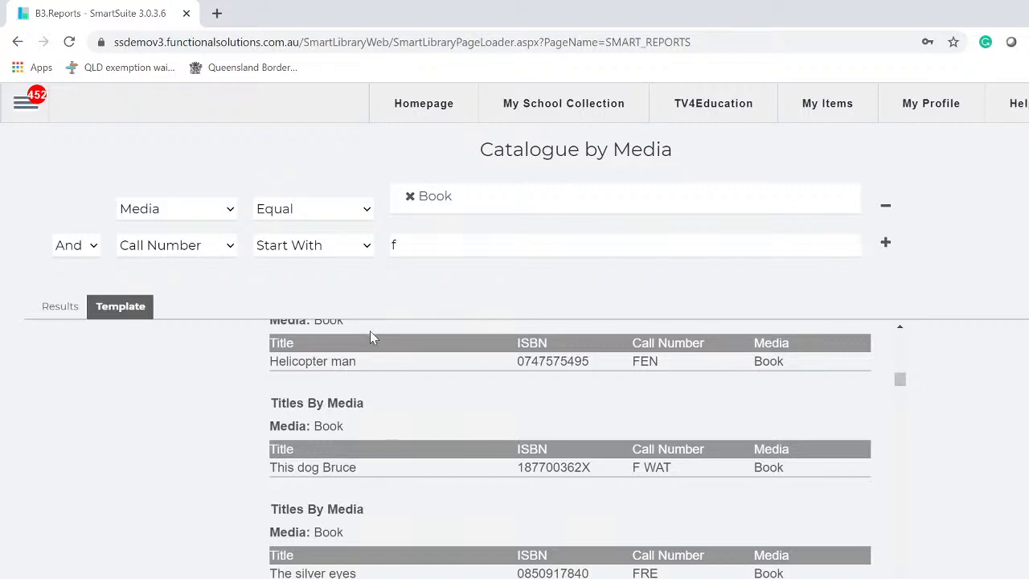
# - Add a third condition, And Title Start With "w", run the report and look through the listed titles
pyautogui.click(398, 245)
pyautogui.click(887, 246)
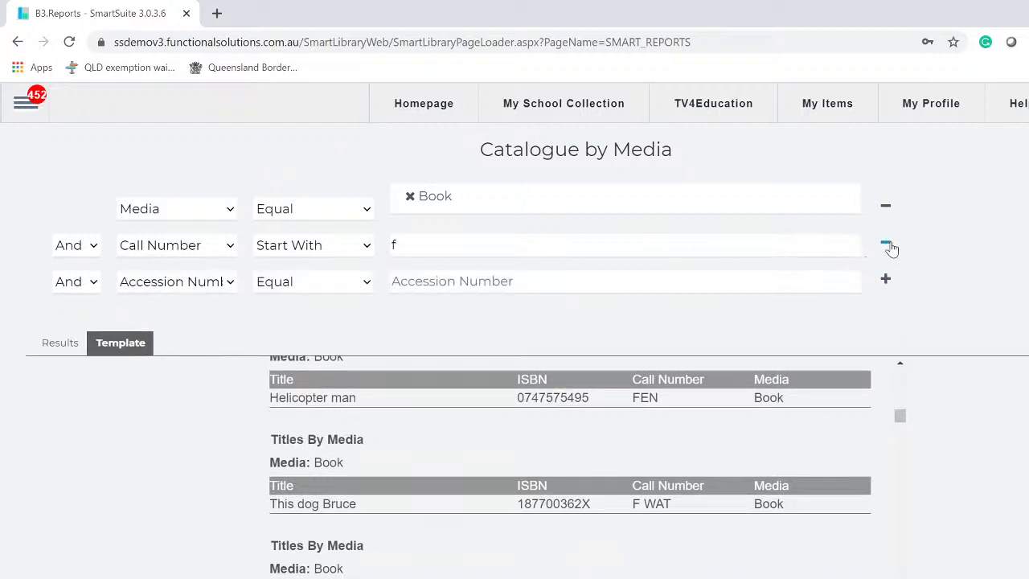
pyautogui.click(229, 283)
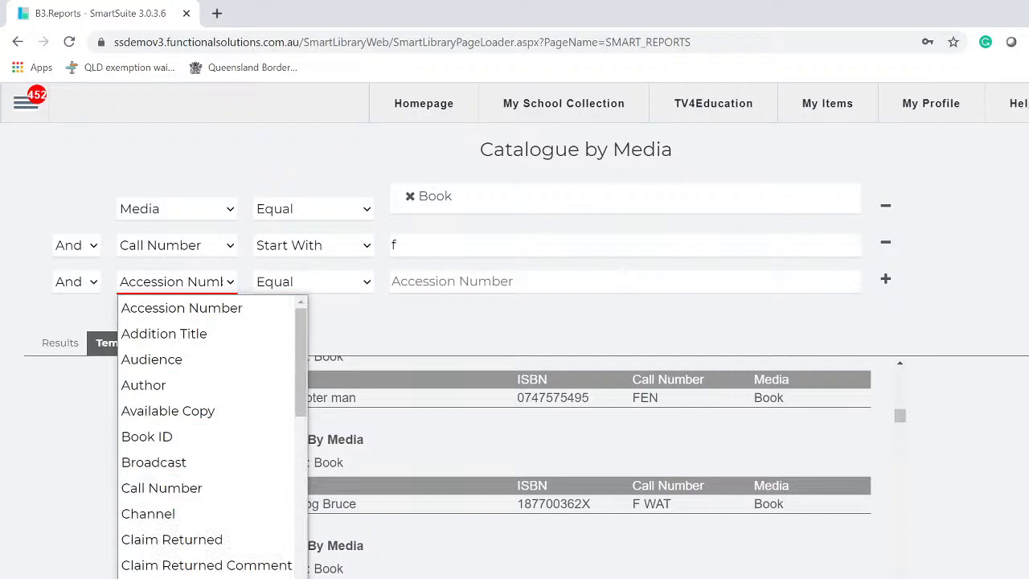
pyautogui.scroll(-15, 201, 451)
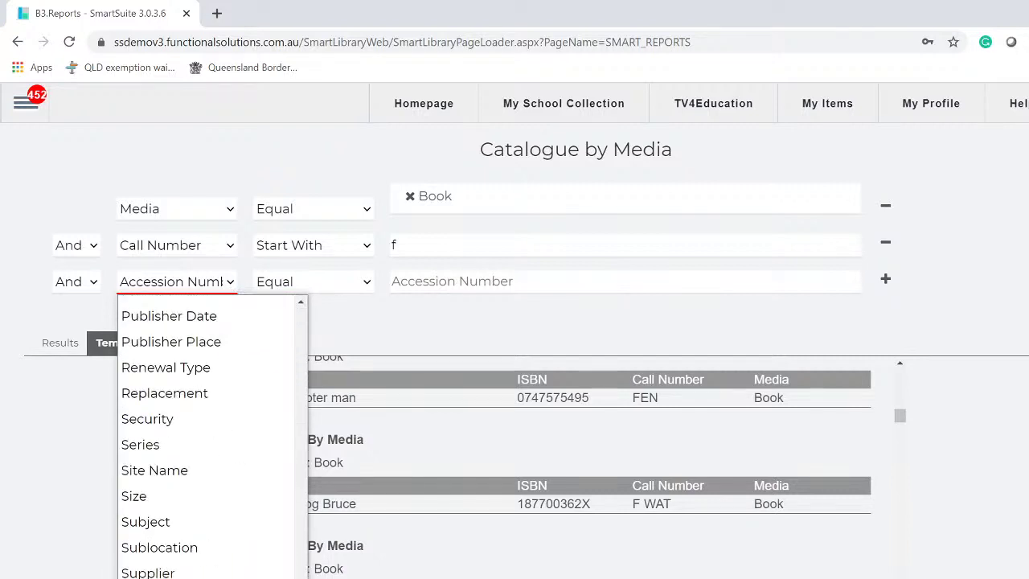
pyautogui.scroll(-3, 241, 361)
pyautogui.click(241, 361)
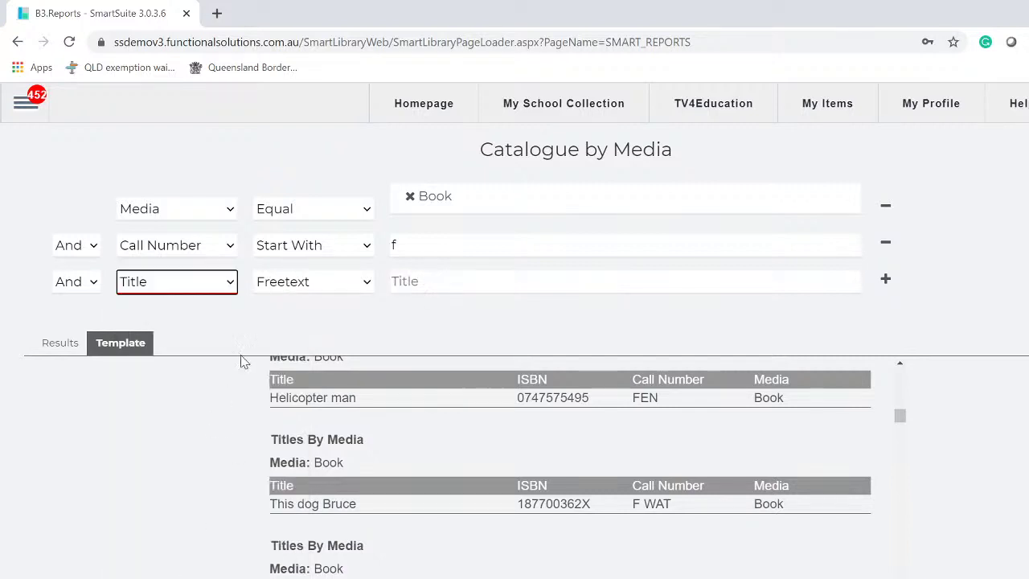
pyautogui.click(335, 288)
pyautogui.click(316, 362)
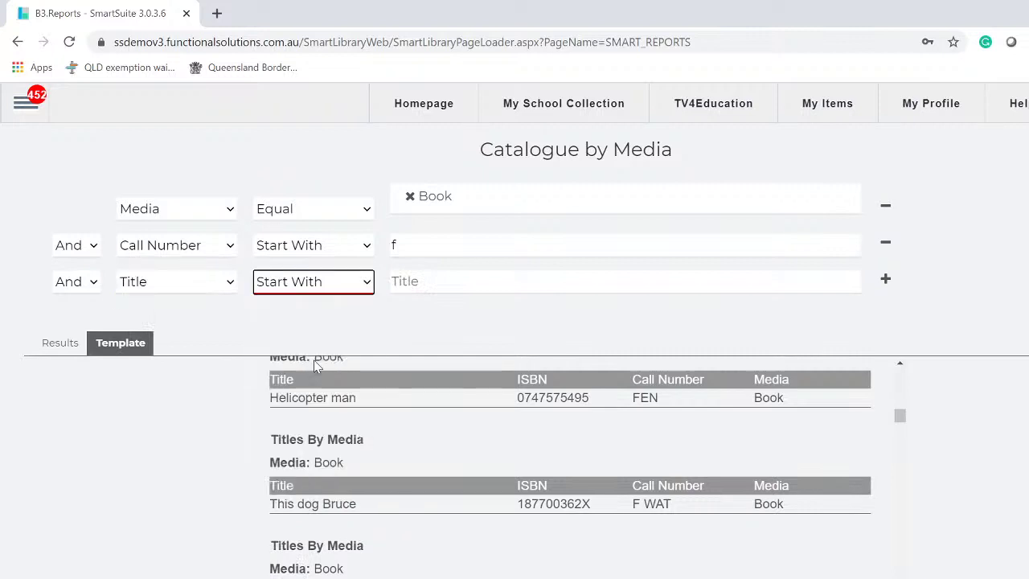
pyautogui.press('Tab')
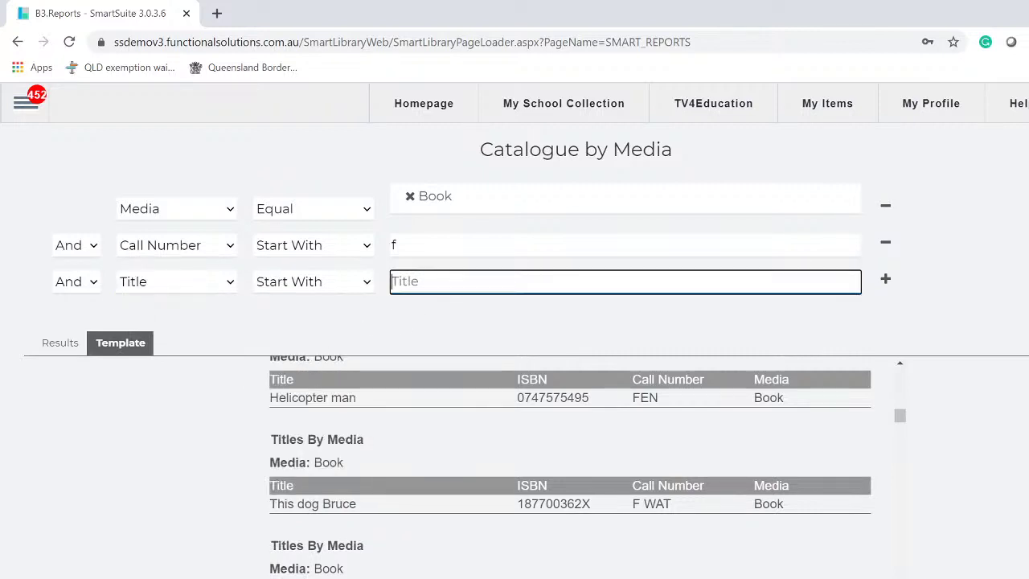
pyautogui.write('w')
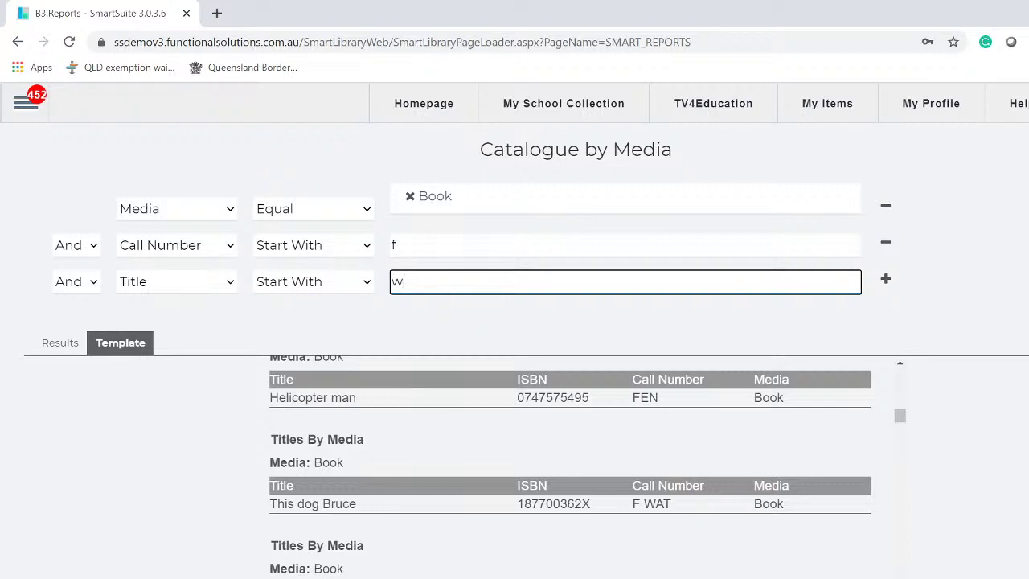
pyautogui.press('Return')
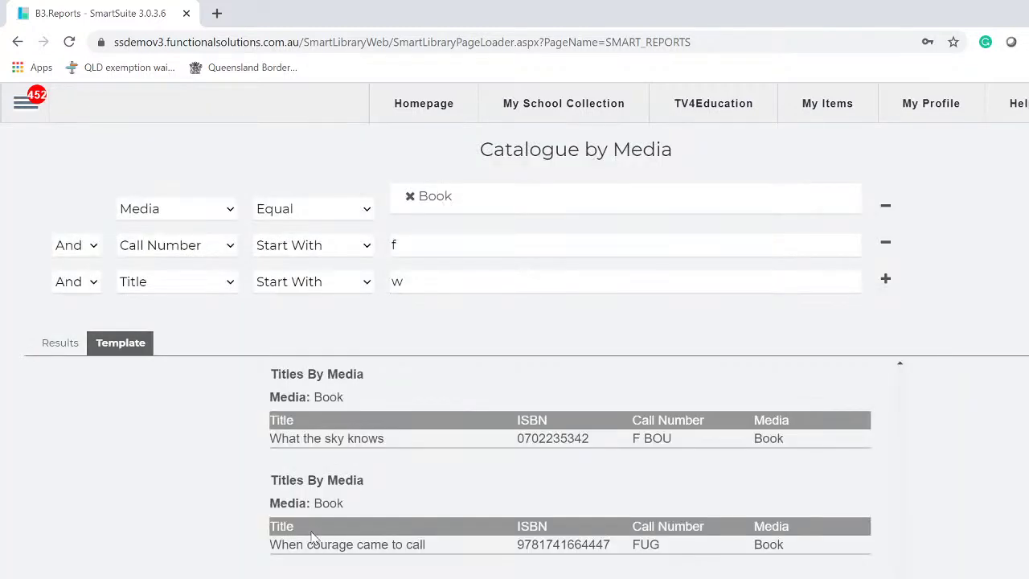
pyautogui.scroll(-4, 347, 504)
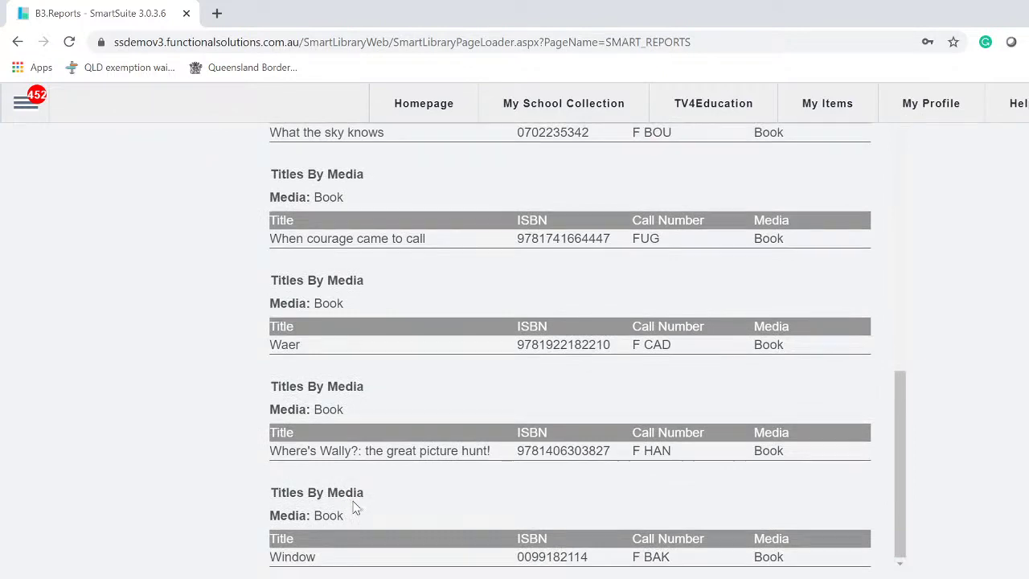
pyautogui.scroll(5, 357, 505)
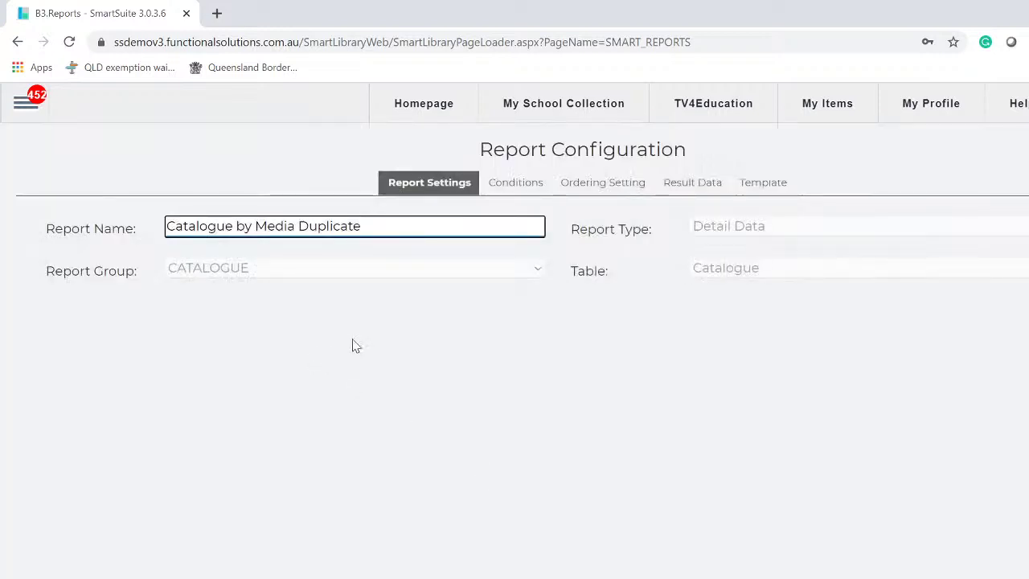
# - Rename the duplicated report as "Catalogue by Media with location"
pyautogui.hotkey('ctrl', 'shift', 'Left')
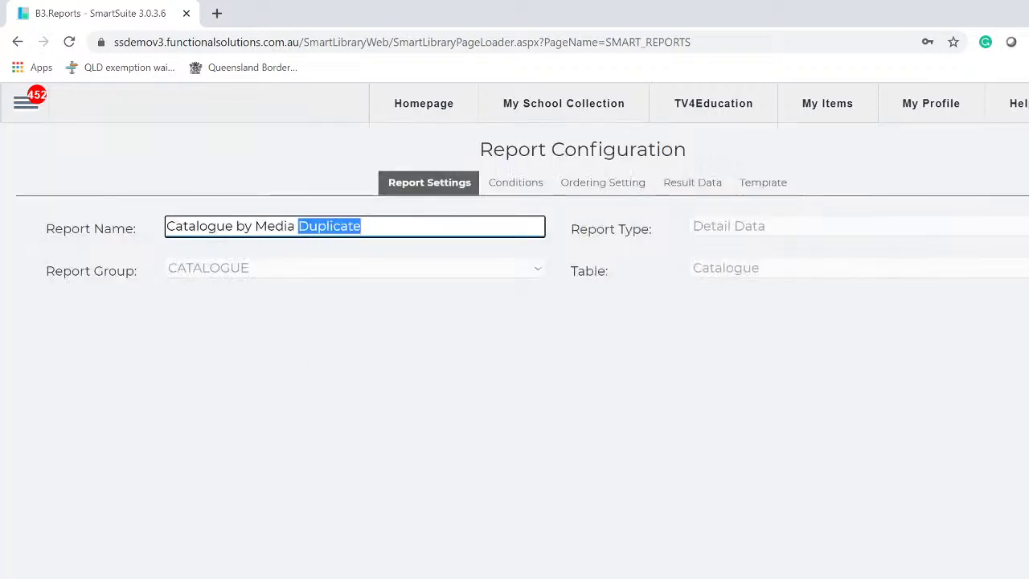
pyautogui.write('b')
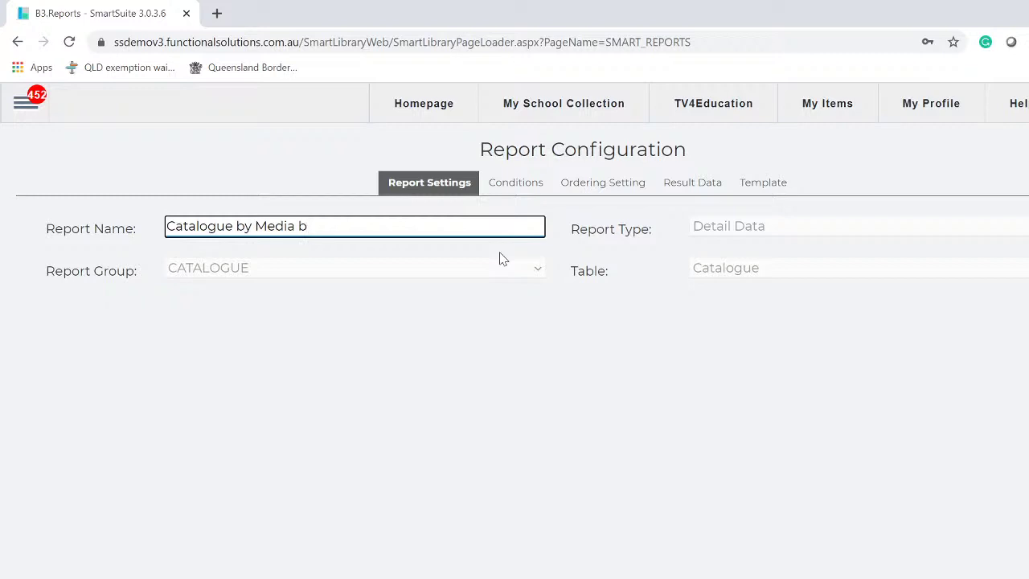
pyautogui.press('BackSpace')
pyautogui.write('with location')
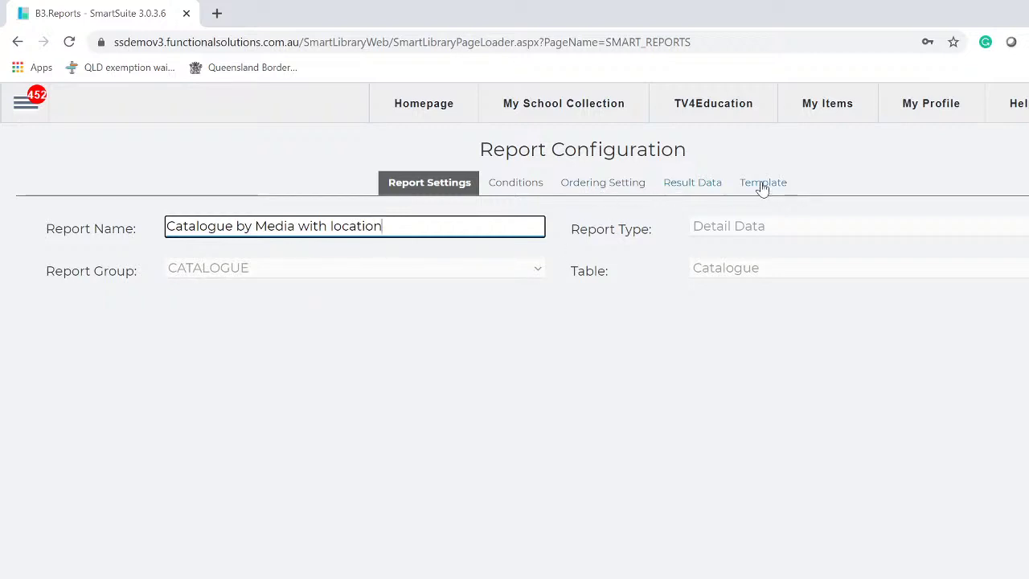
# - Add a column after Author to the report's result data and set it to the copy's Location field
pyautogui.click(688, 186)
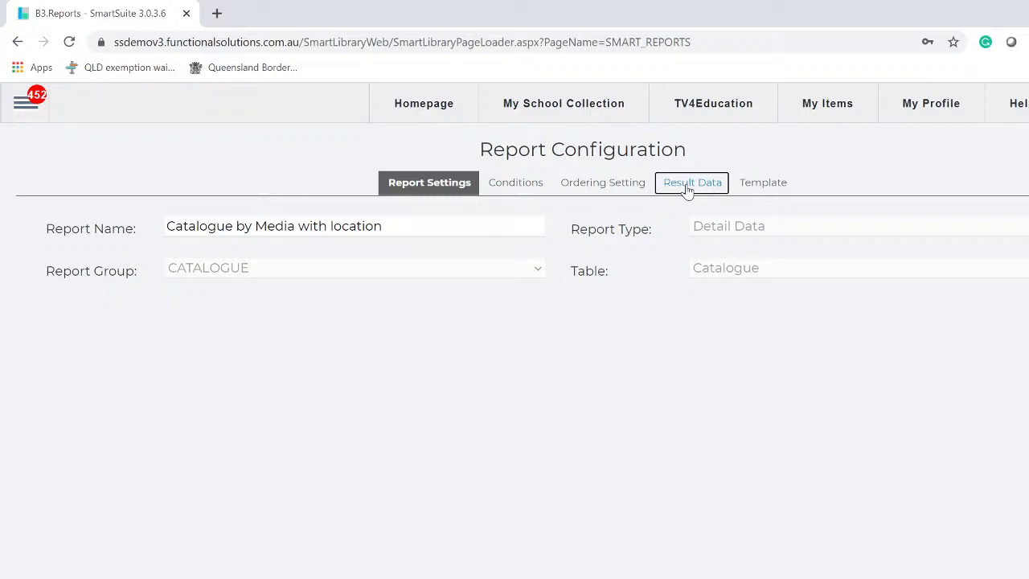
pyautogui.click(688, 185)
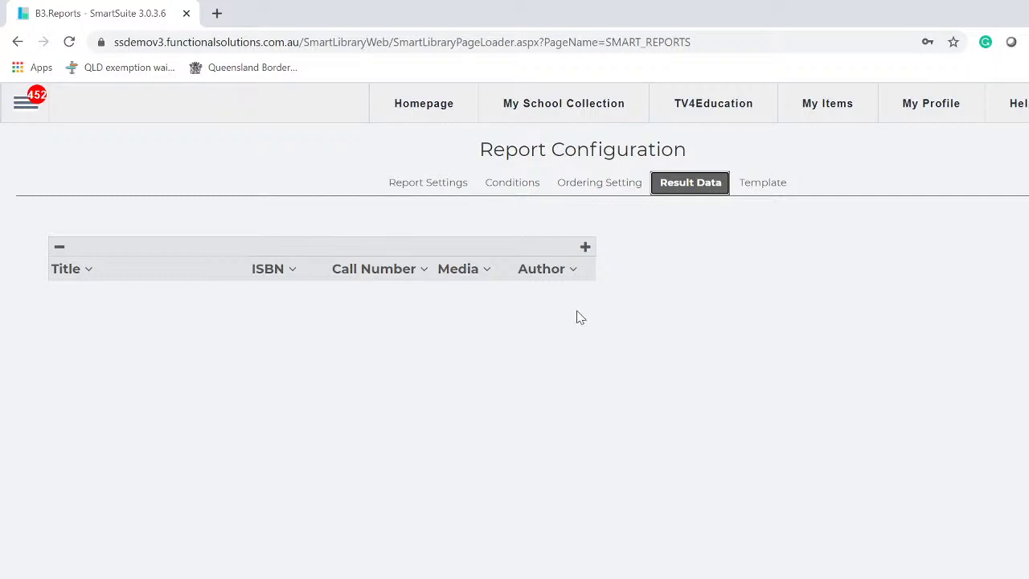
pyautogui.click(585, 247)
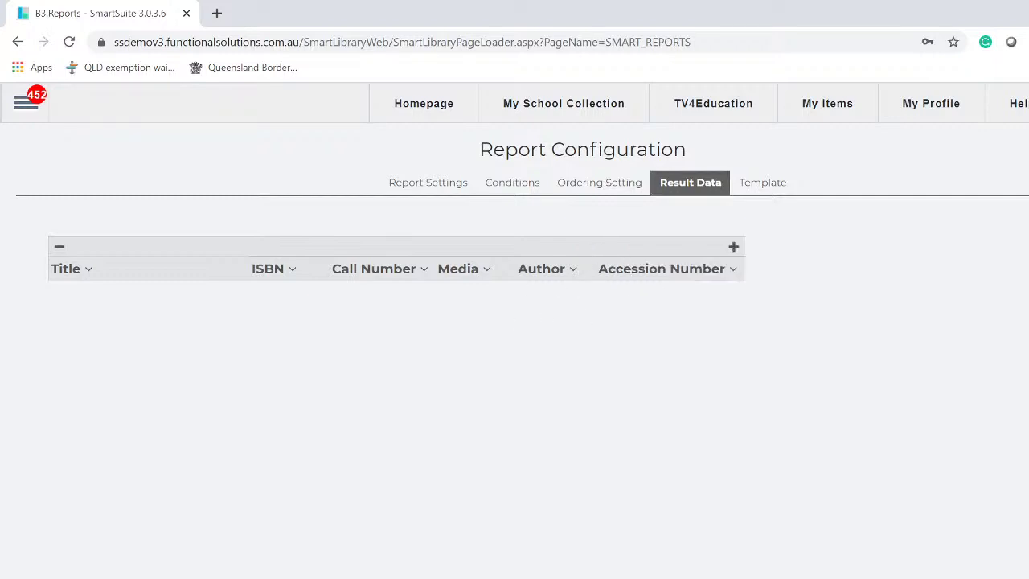
pyautogui.click(731, 270)
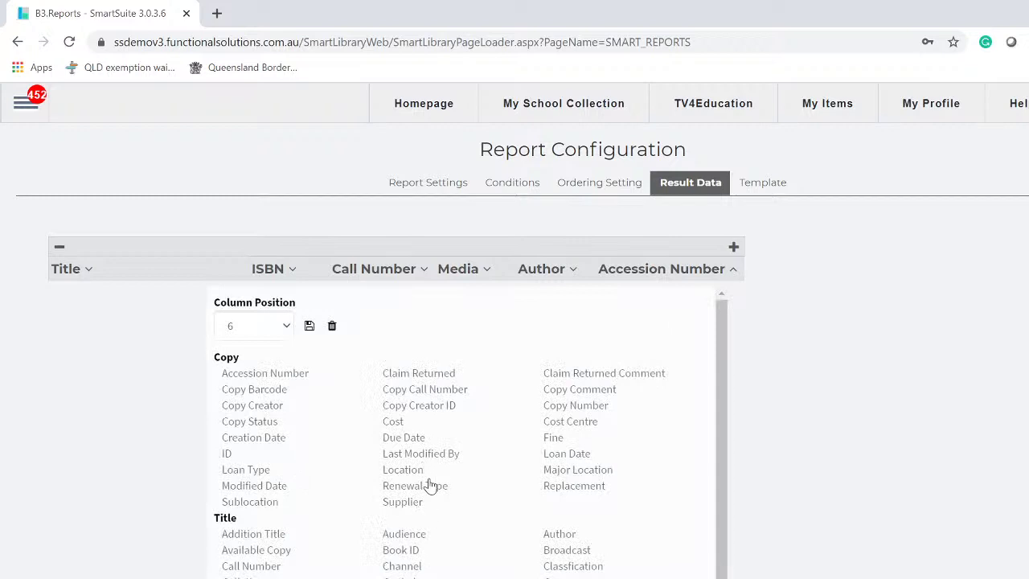
pyautogui.click(404, 470)
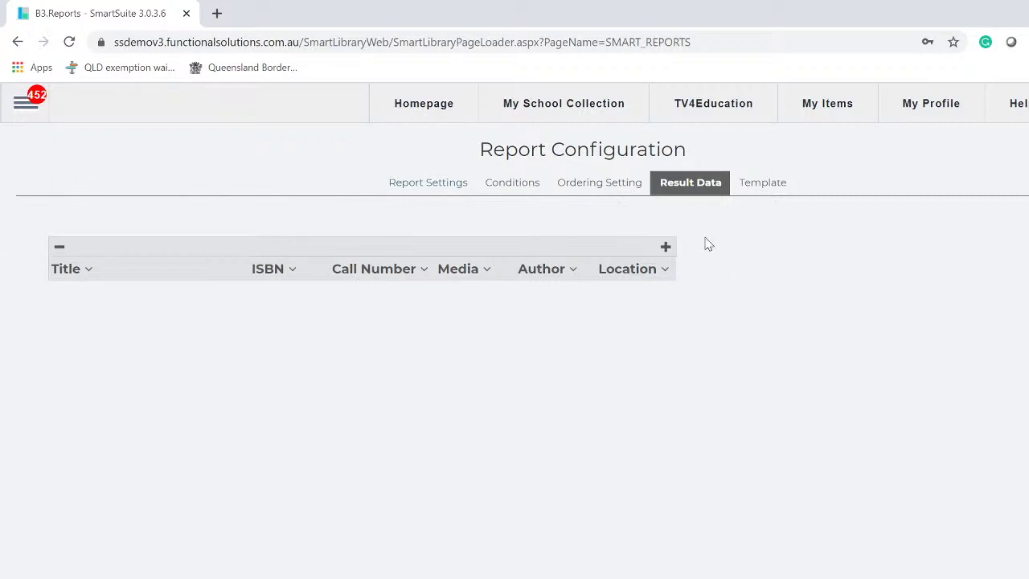
# - Narrow the Title column of the results table in the report's template
pyautogui.click(762, 183)
pyautogui.click(473, 365)
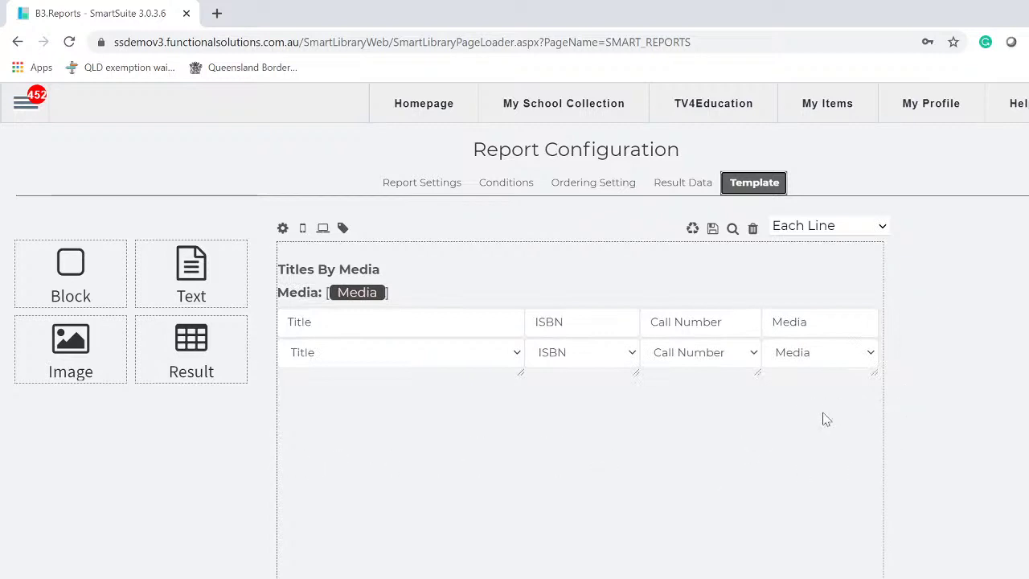
pyautogui.moveTo(520, 369)
pyautogui.moveTo(521, 369); pyautogui.dragTo(430, 378)
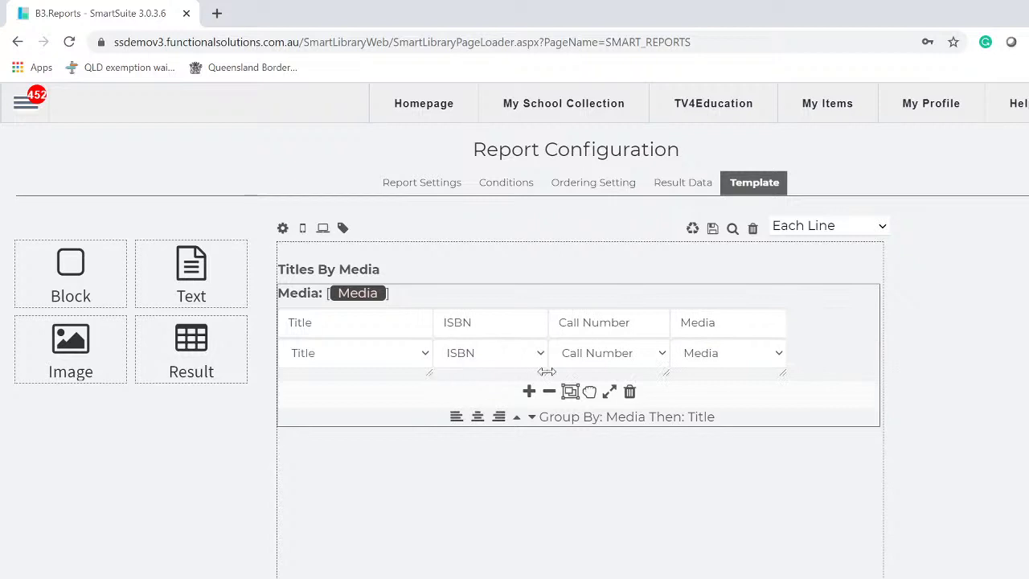
# - Narrow the ISBN and Call Number columns of the template's results table and add a column set to Location
pyautogui.moveTo(543, 369); pyautogui.dragTo(510, 380)
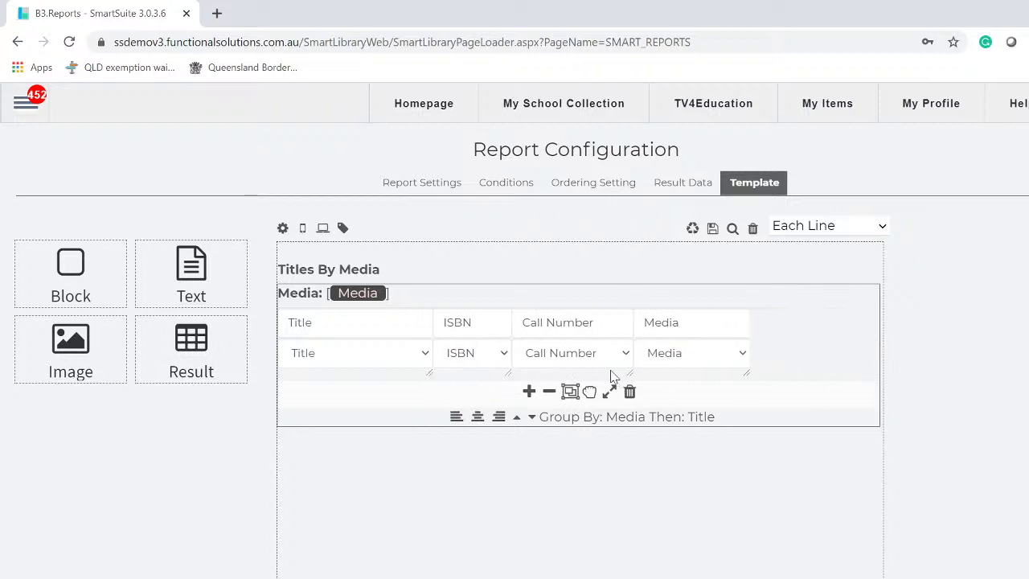
pyautogui.moveTo(632, 372); pyautogui.dragTo(601, 375)
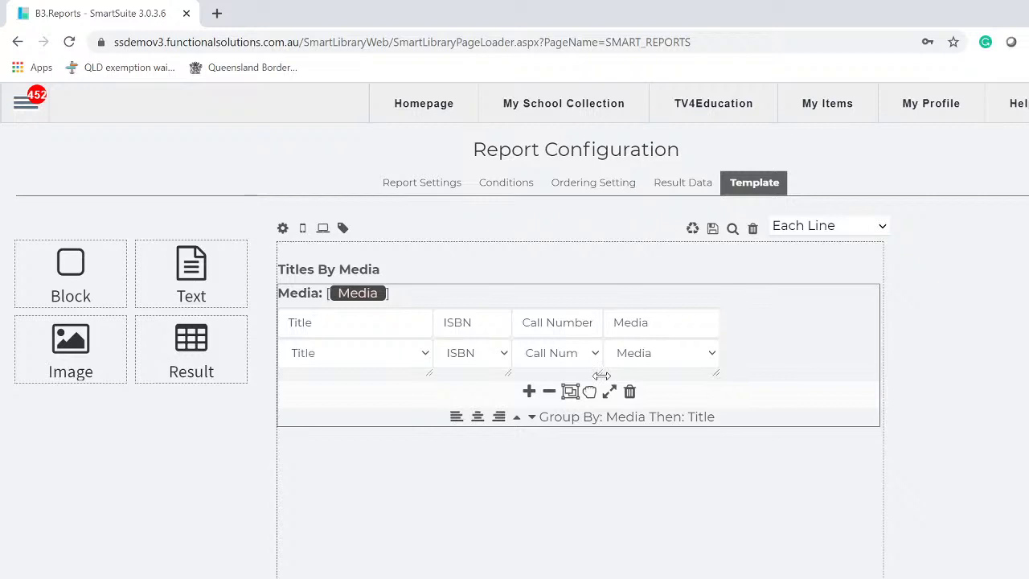
pyautogui.click(528, 393)
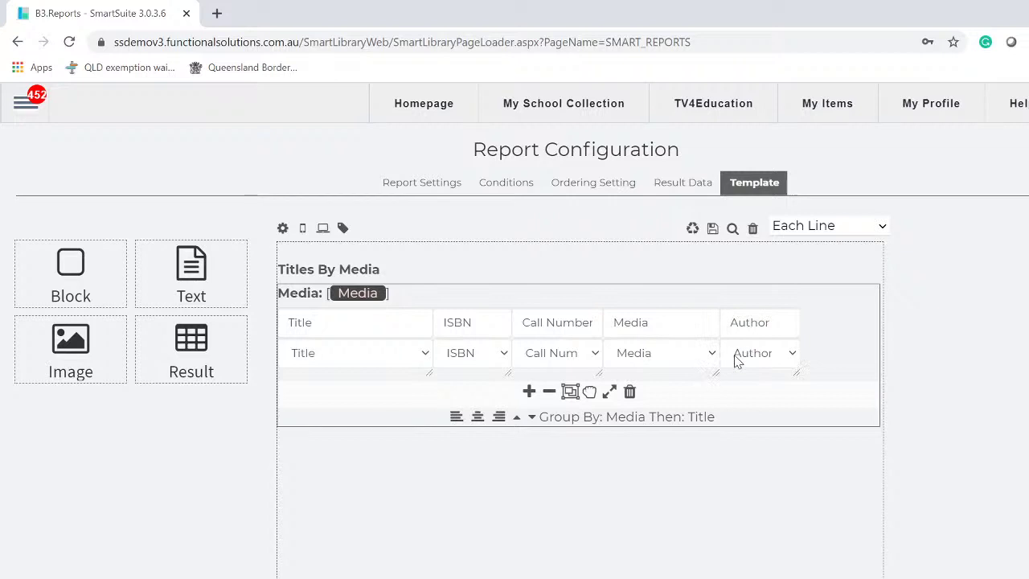
pyautogui.click(791, 356)
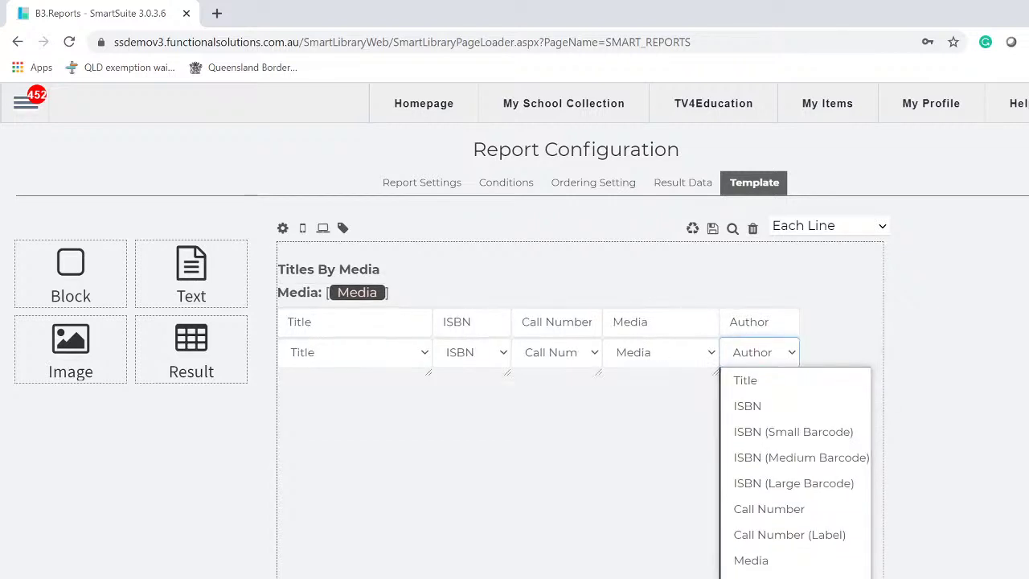
pyautogui.click(753, 577)
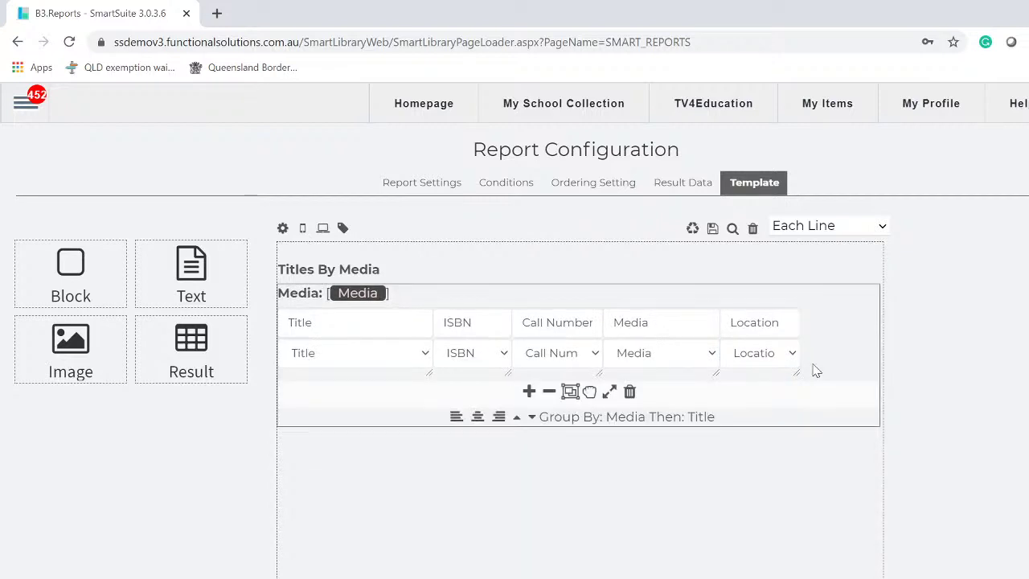
# - Widen the results table's Location and Title columns, save the template and return to the saved report list
pyautogui.moveTo(789, 369); pyautogui.dragTo(818, 370)
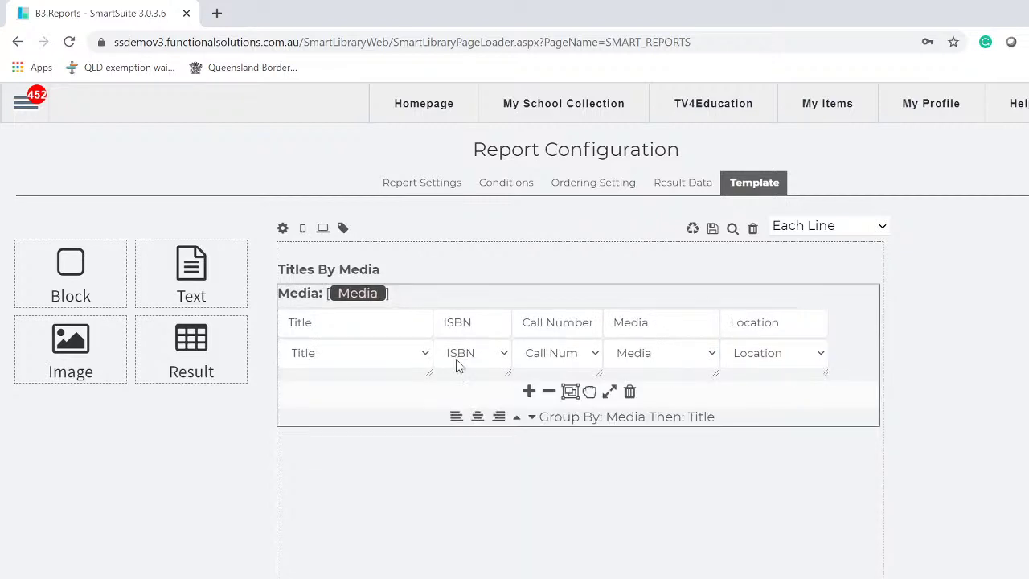
pyautogui.moveTo(428, 370); pyautogui.dragTo(473, 368)
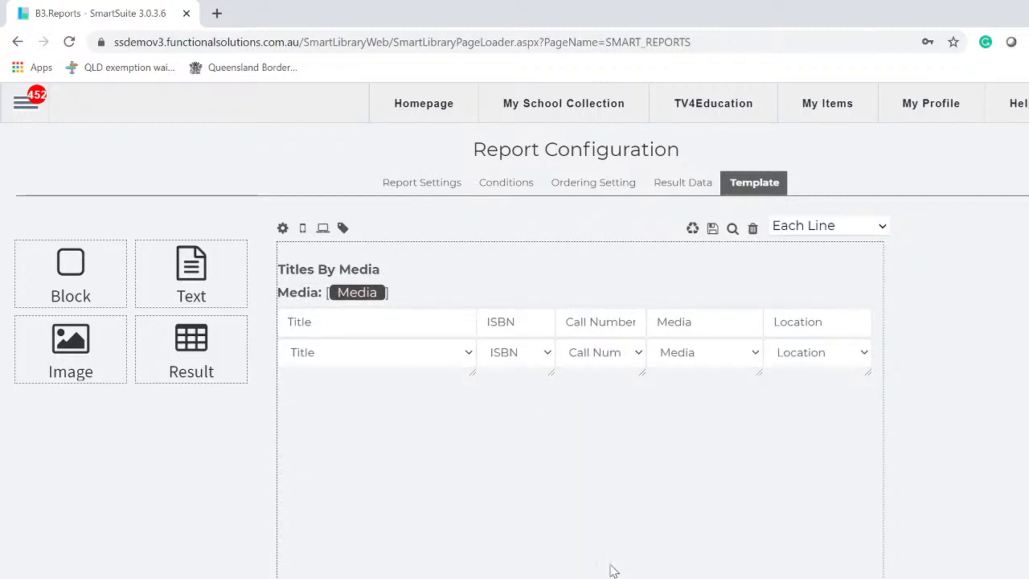
pyautogui.scroll(-5, 611, 571)
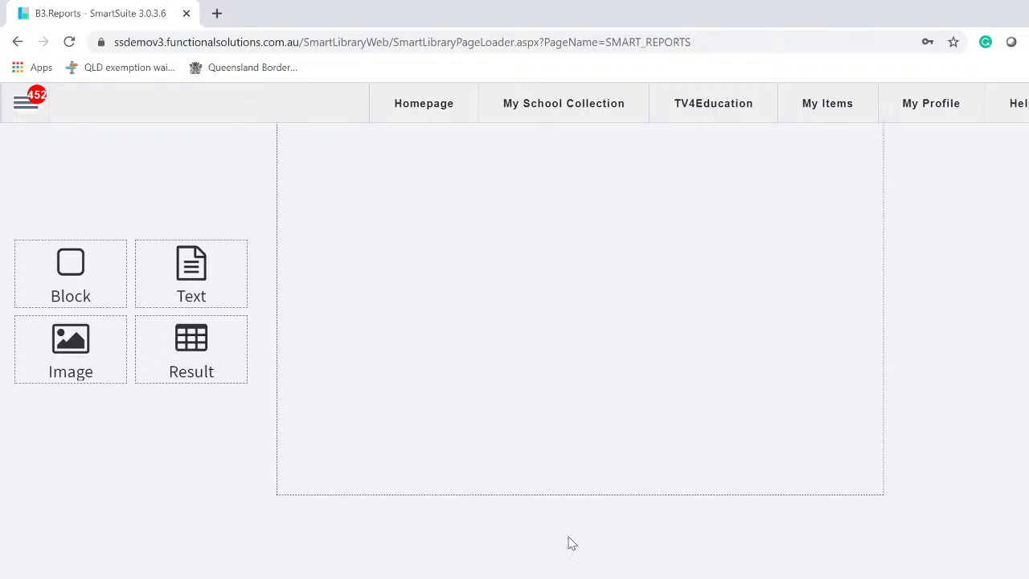
pyautogui.scroll(5, 565, 491)
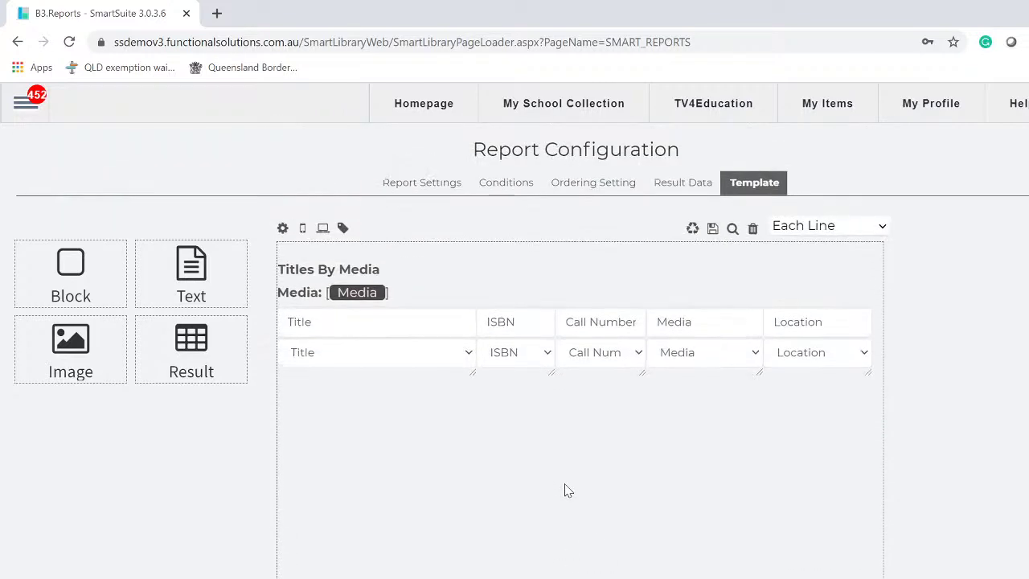
pyautogui.click(712, 231)
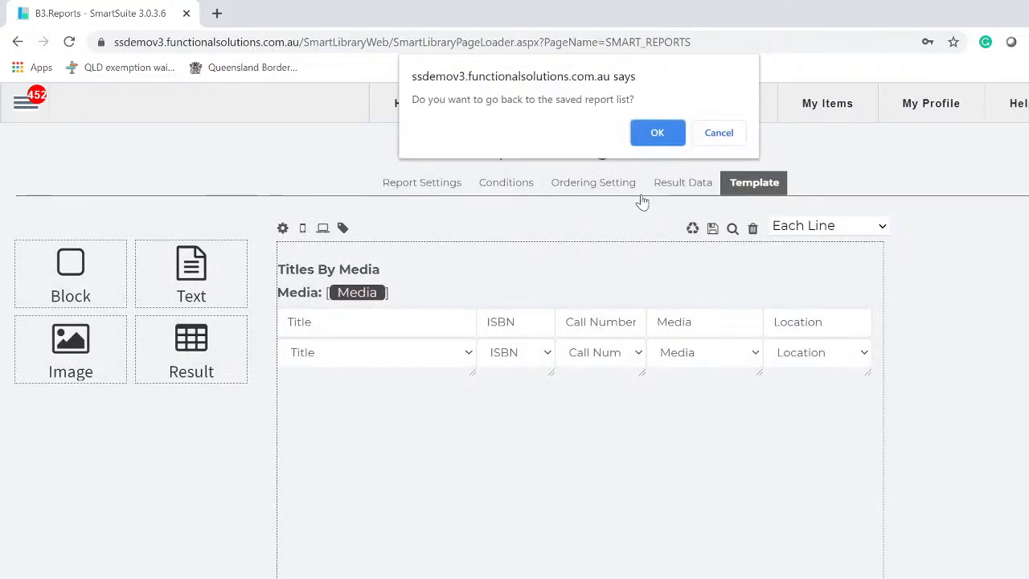
pyautogui.click(658, 133)
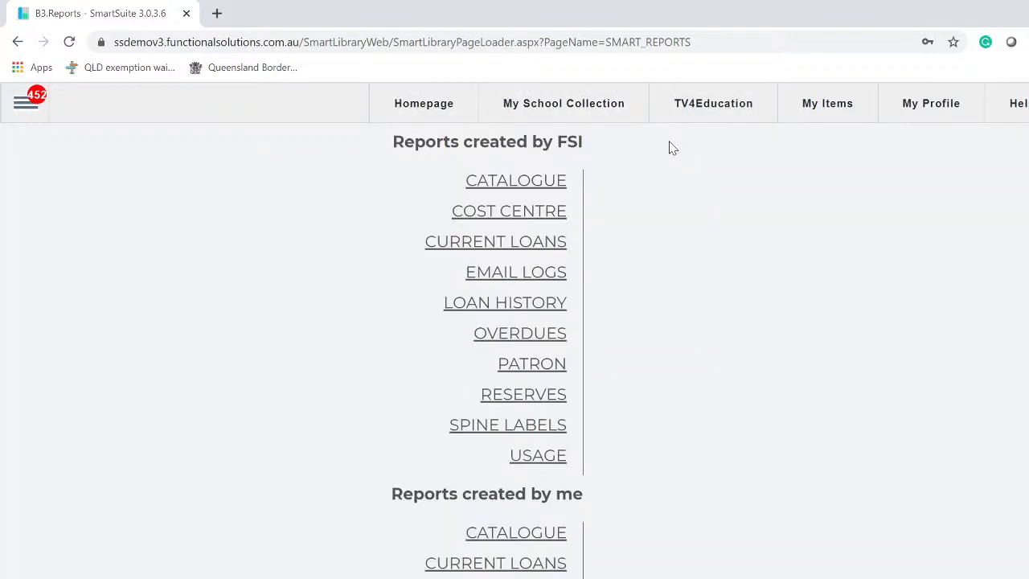
# - Open Catalogue by Media with location from the self-created Catalogue reports, run it and look through the listed titles with their locations
pyautogui.click(509, 534)
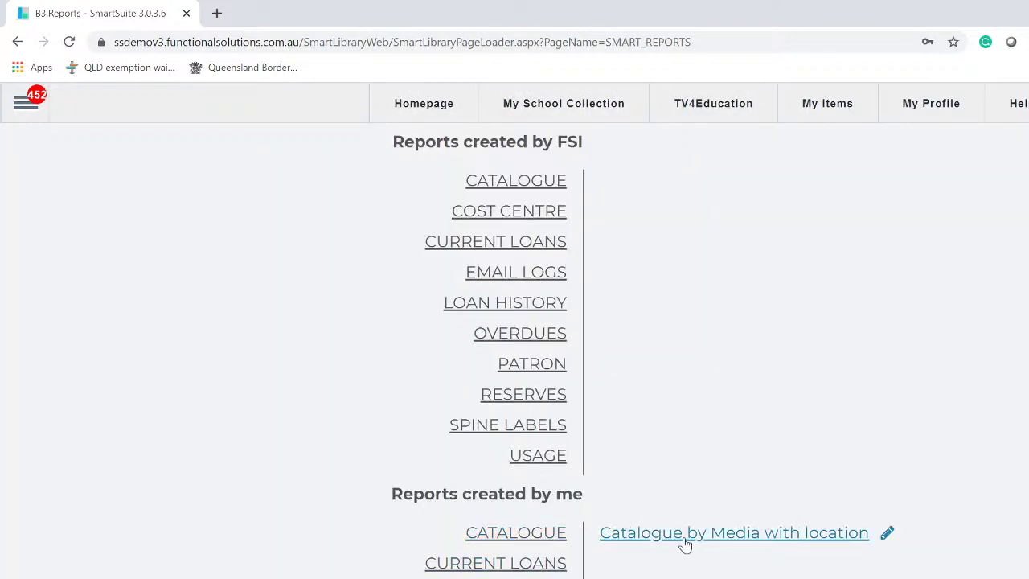
pyautogui.click(805, 534)
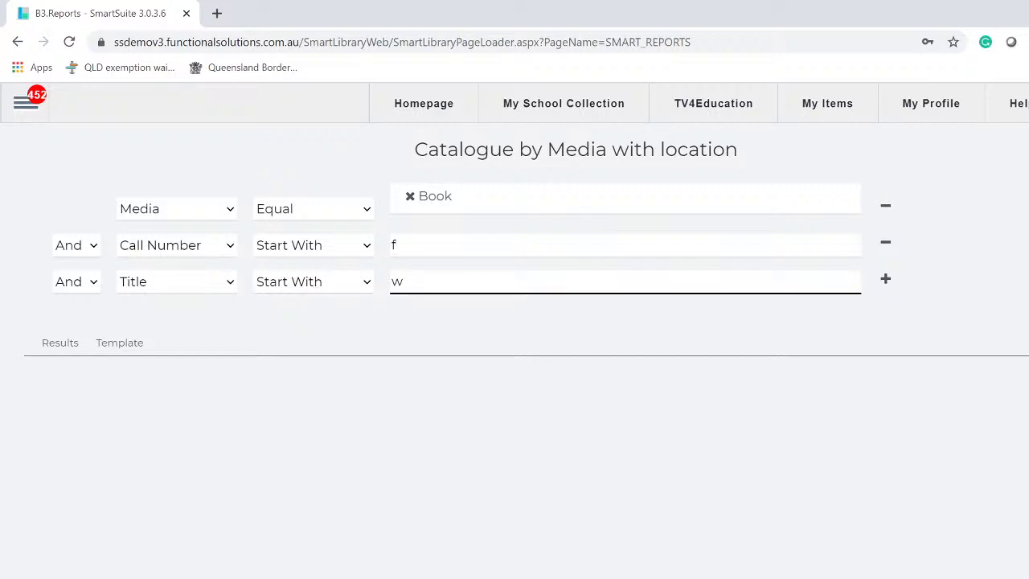
pyautogui.press('Return')
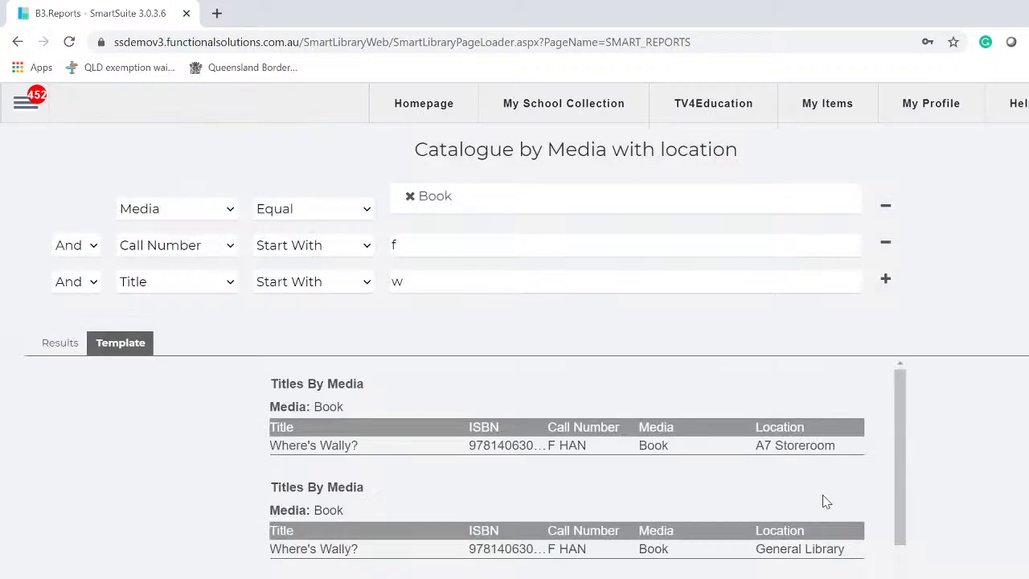
pyautogui.scroll(-5, 822, 501)
pyautogui.scroll(-5, 814, 500)
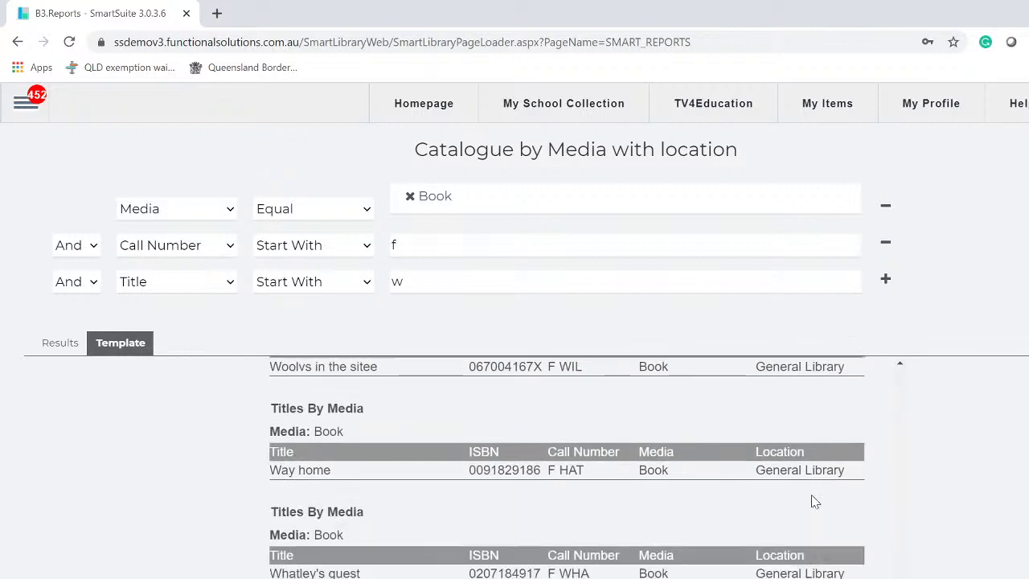
pyautogui.scroll(10, 811, 500)
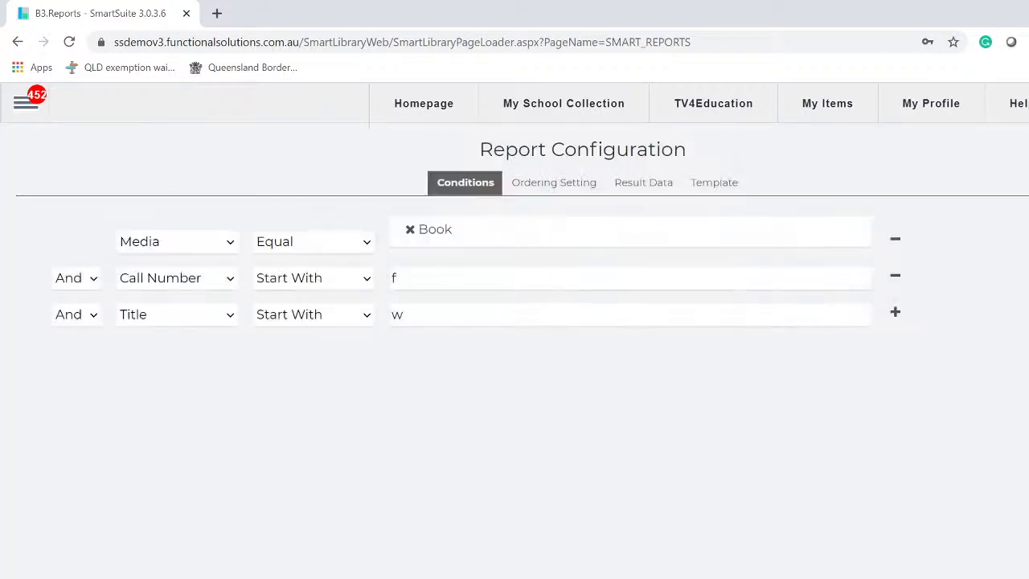
# - Review the report's result data columns and template layout in its configuration, and return to the saved report list
pyautogui.click(631, 191)
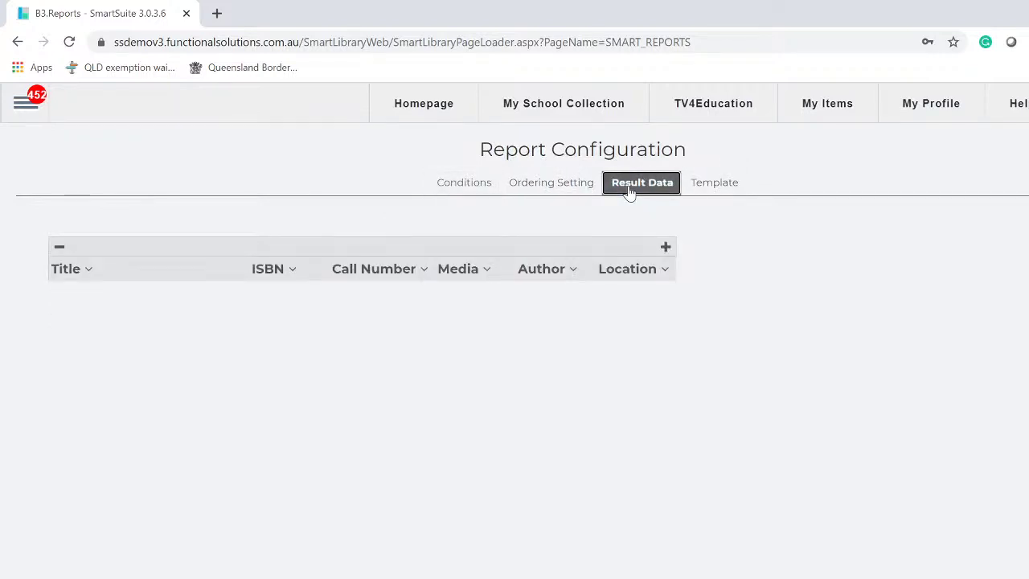
pyautogui.click(715, 190)
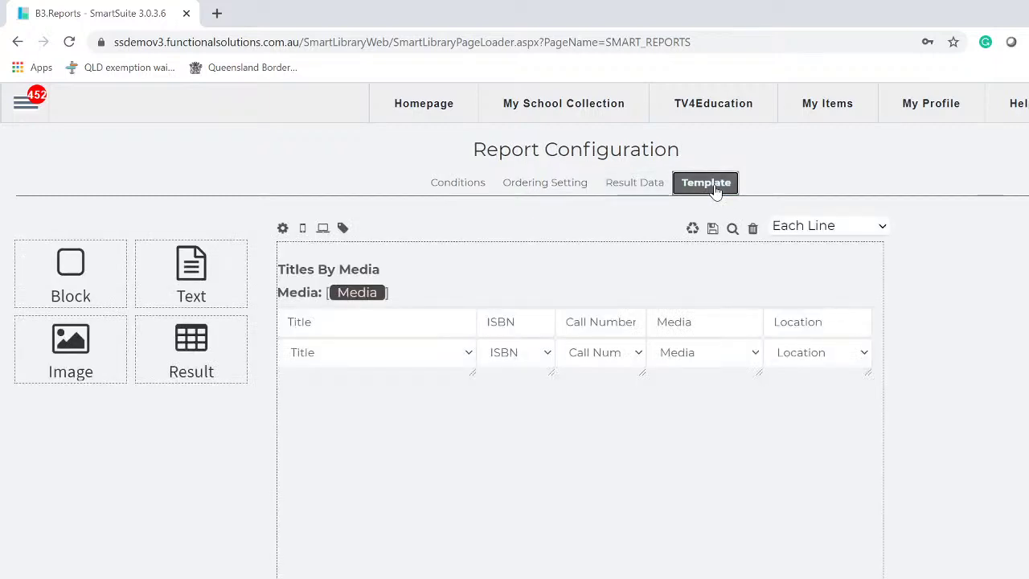
pyautogui.moveTo(606, 400)
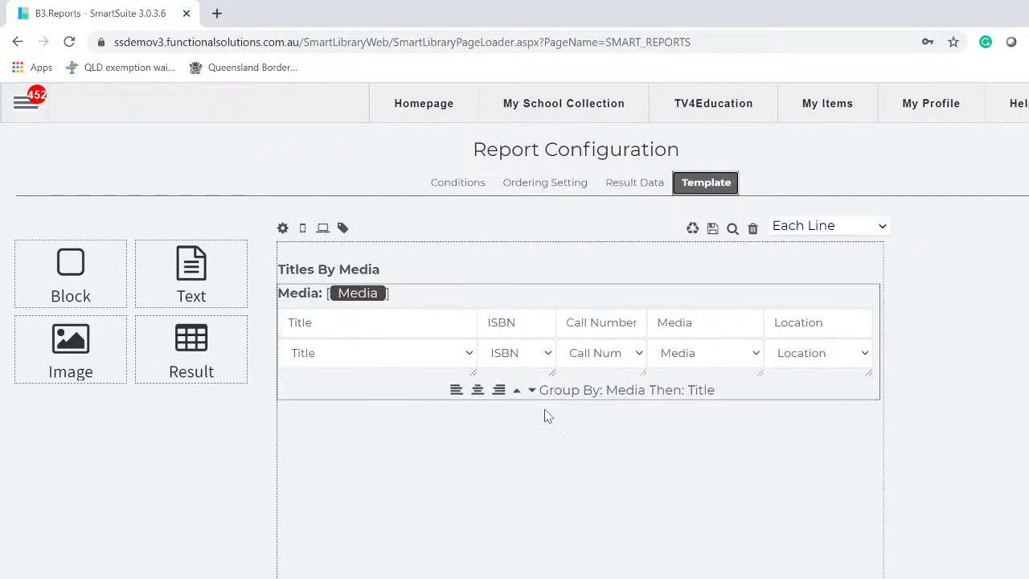
pyautogui.moveTo(534, 380)
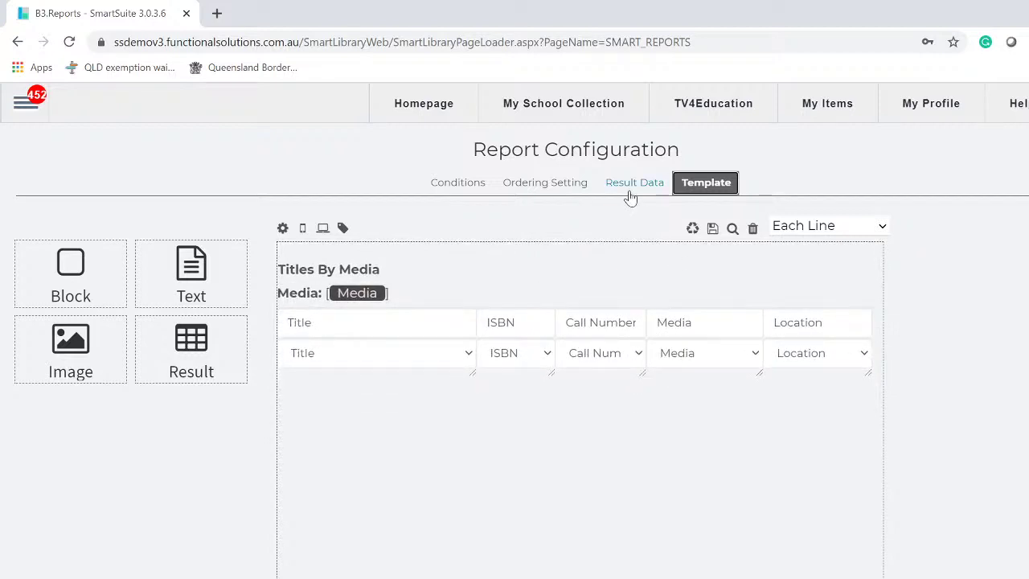
pyautogui.moveTo(679, 306)
pyautogui.moveTo(875, 378)
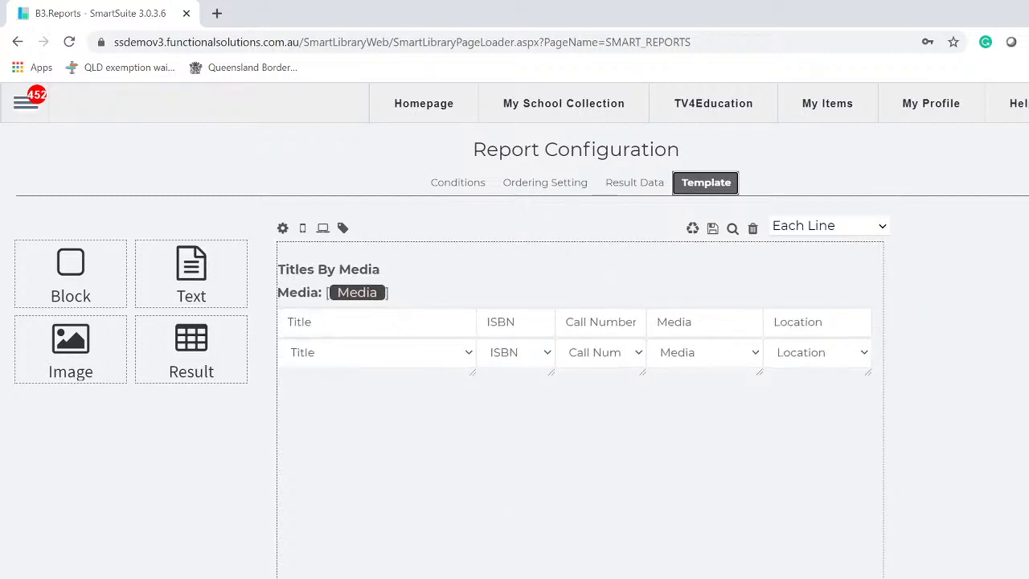
pyautogui.click(706, 183)
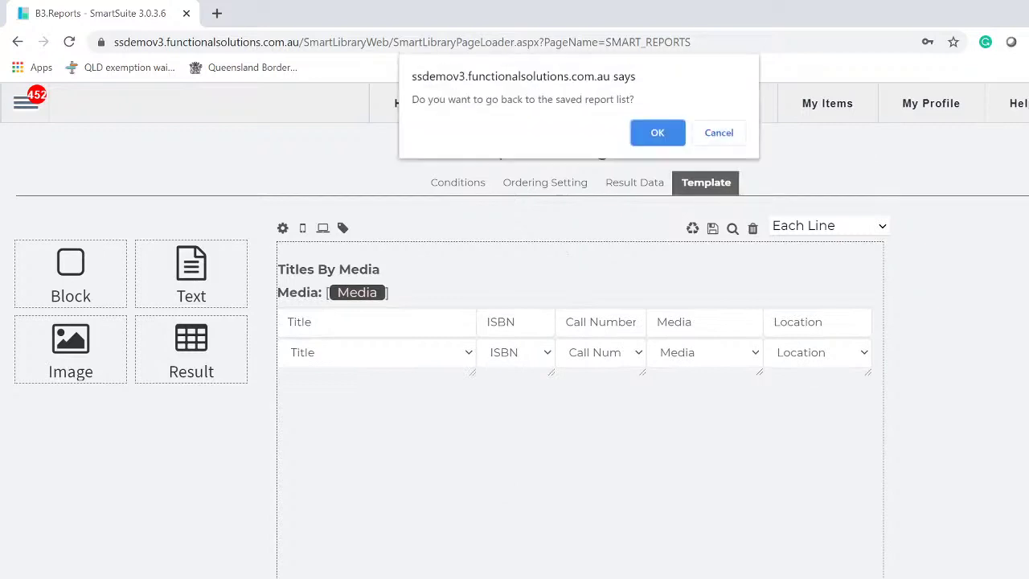
pyautogui.click(655, 132)
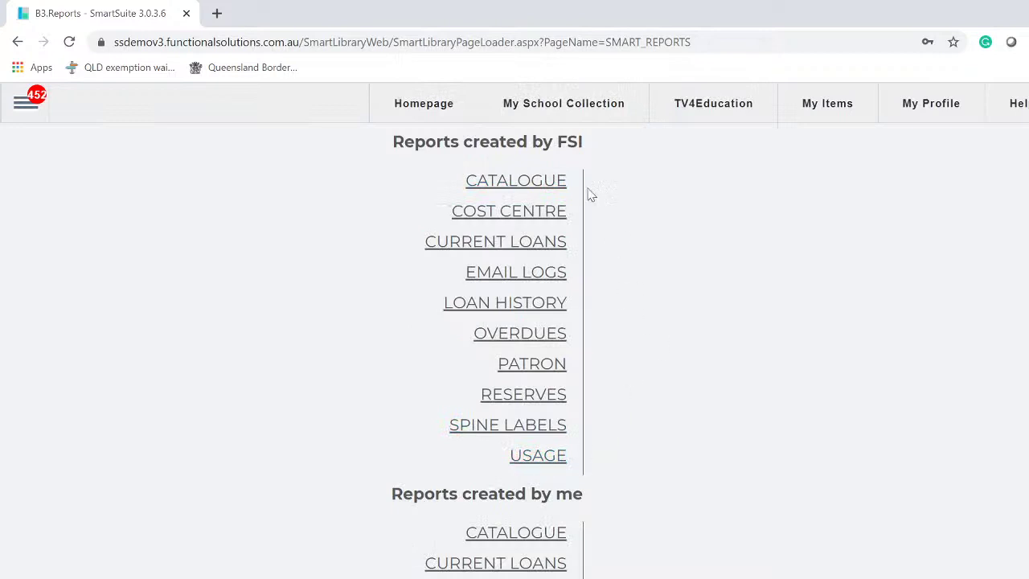
# - Delete the Catalogue by Media with location report from the self-created Catalogue reports
pyautogui.click(565, 537)
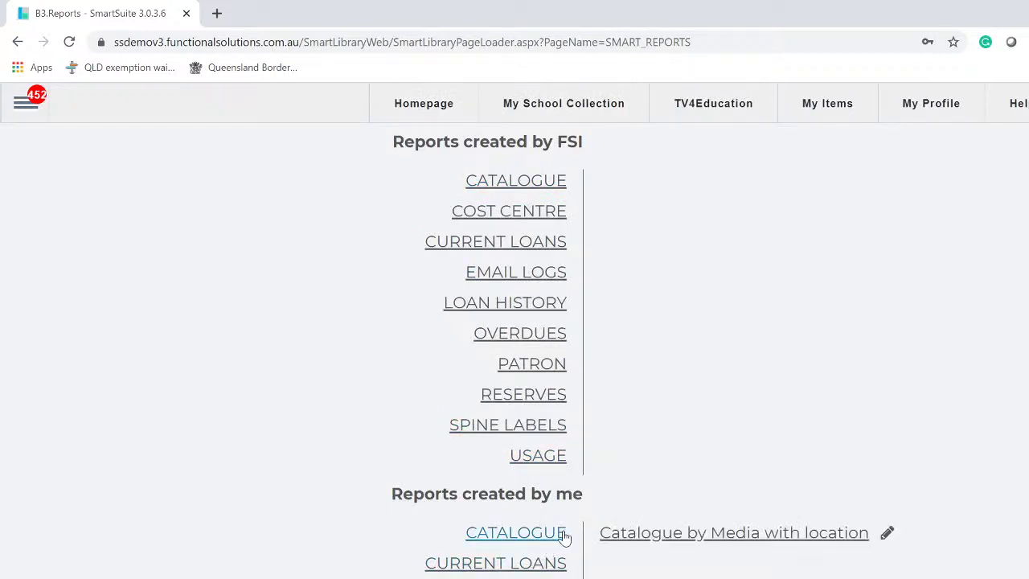
pyautogui.click(691, 543)
pyautogui.press('Delete')
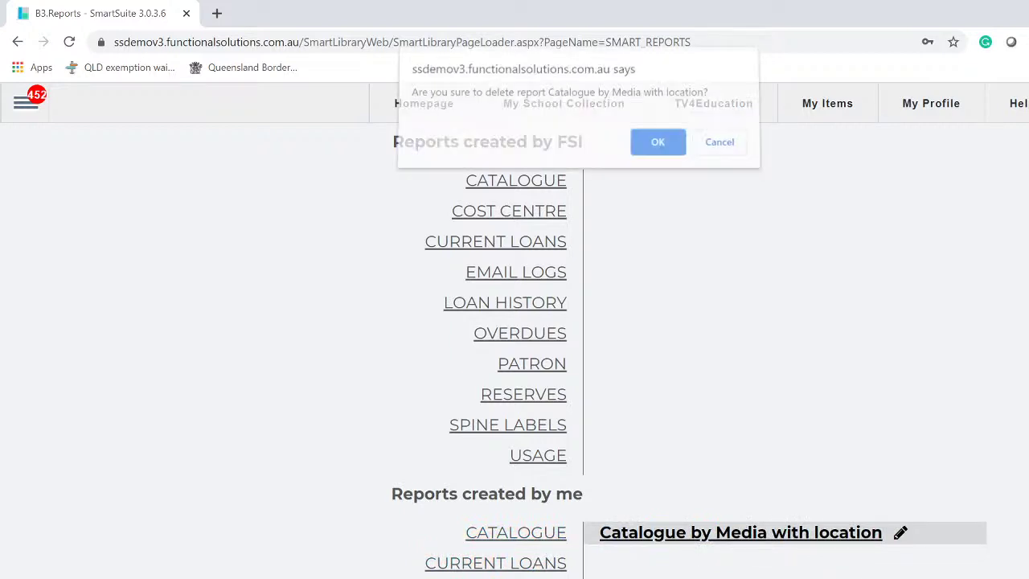
pyautogui.click(656, 150)
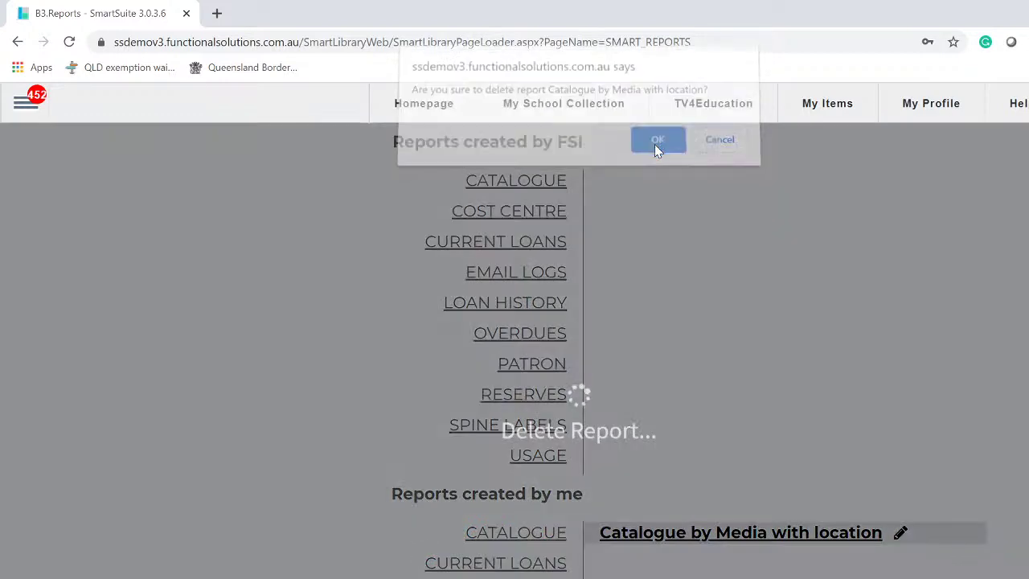
pyautogui.click(710, 135)
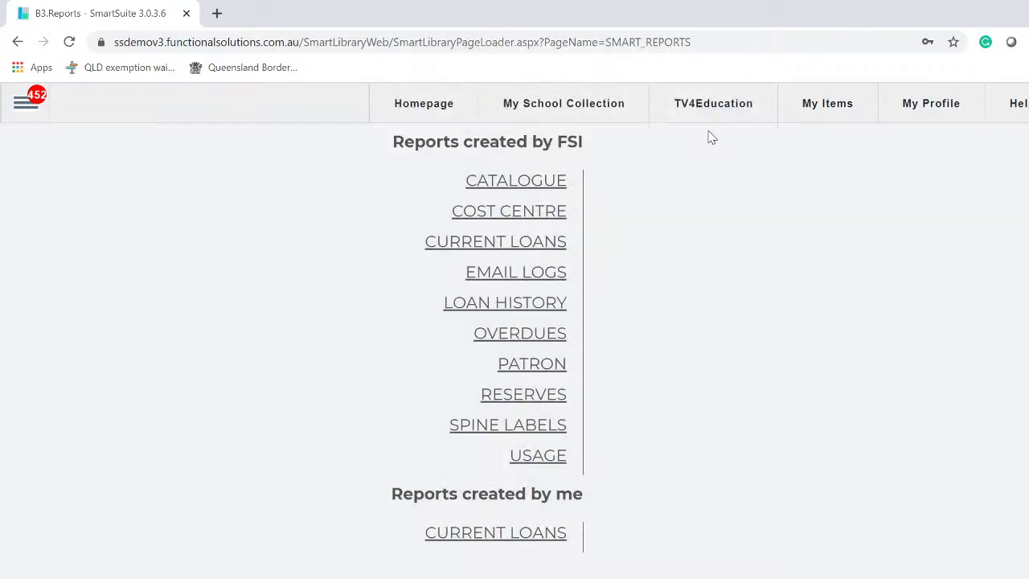
# - List the Catalogue reports created by FSI
pyautogui.click(515, 187)
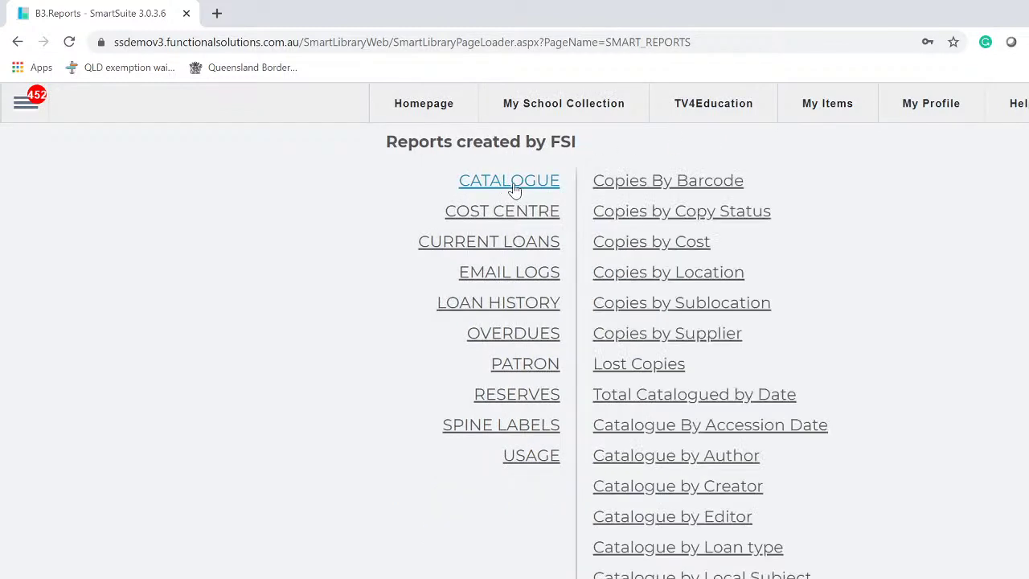